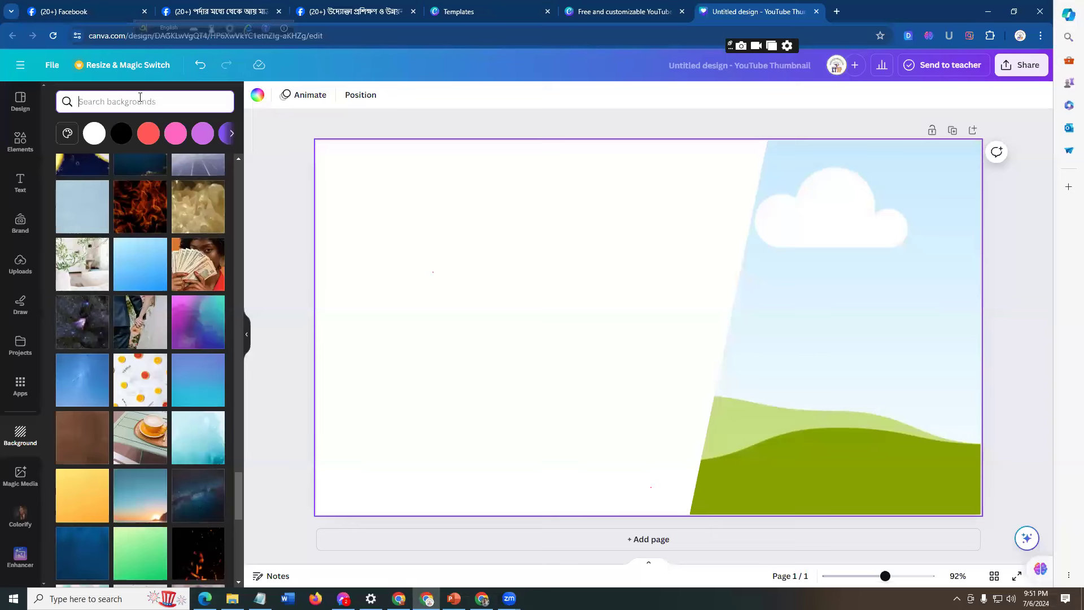
Search the backgrounds for "photo" and apply the beach photo with foaming waves over grey sand as the page background.
{"action": "type", "text": "photo"}
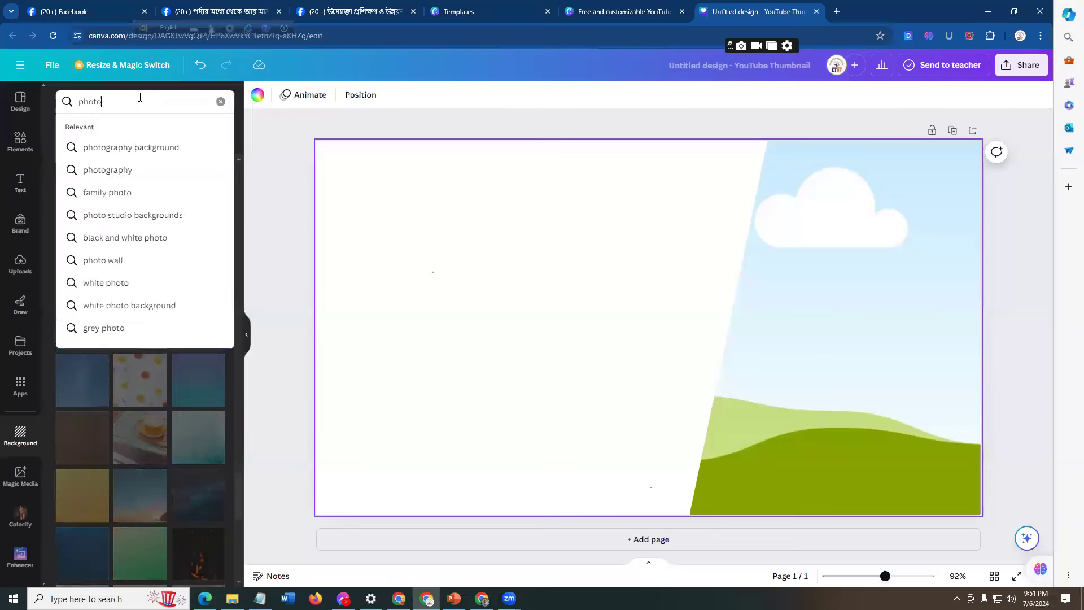
{"action": "key", "text": "Return"}
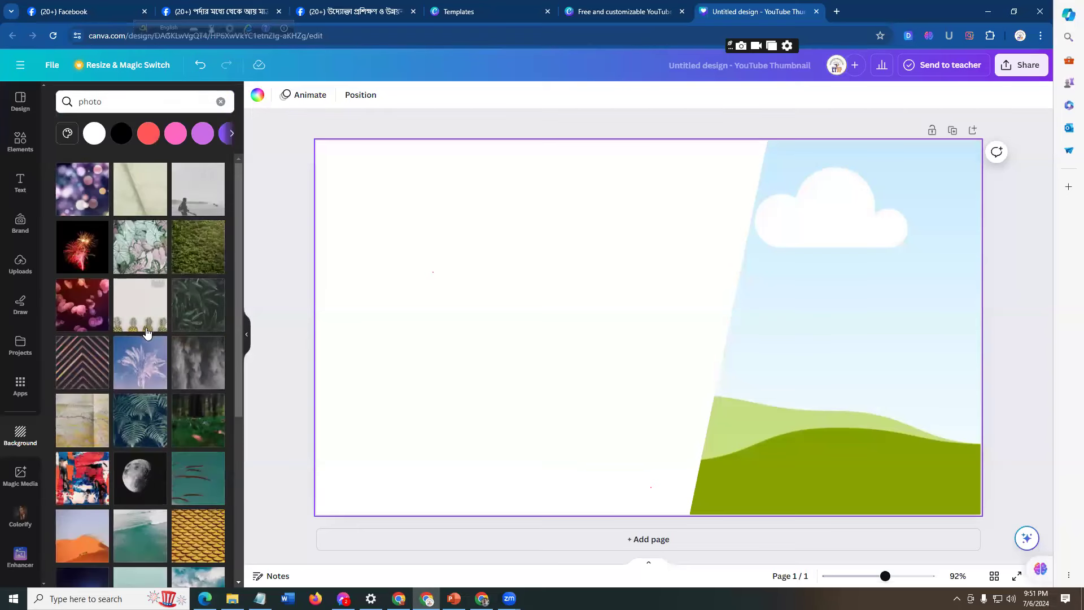
{"action": "scroll", "coordinate": [148, 418], "scroll_direction": "down", "scroll_amount": 4}
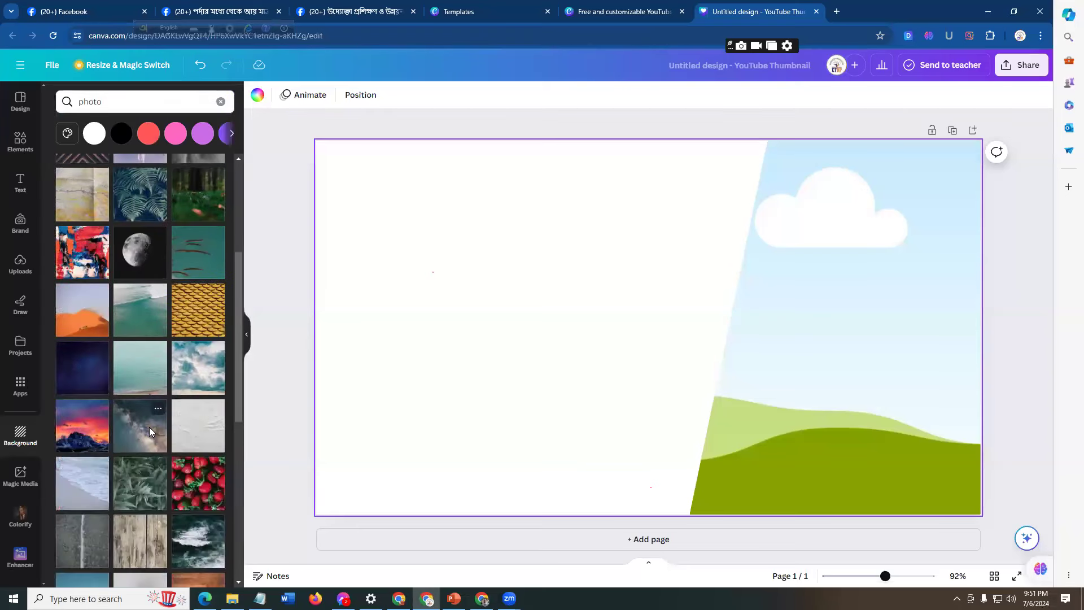
{"action": "scroll", "coordinate": [149, 427], "scroll_direction": "down", "scroll_amount": 10}
{"action": "scroll", "coordinate": [164, 436], "scroll_direction": "down", "scroll_amount": 10}
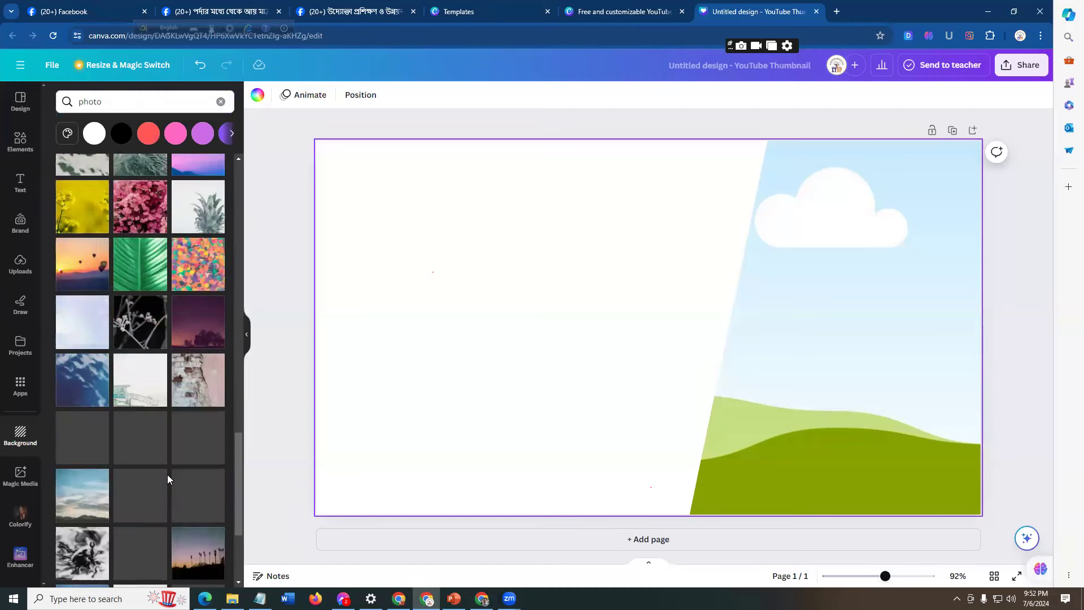
{"action": "scroll", "coordinate": [166, 480], "scroll_direction": "down", "scroll_amount": 6}
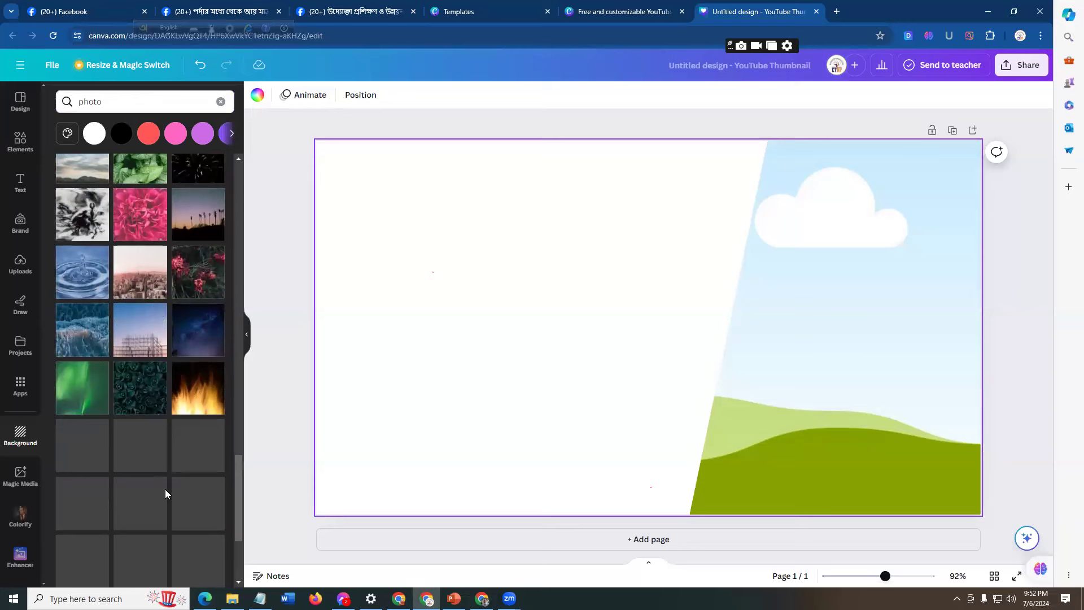
{"action": "scroll", "coordinate": [165, 489], "scroll_direction": "down", "scroll_amount": 3}
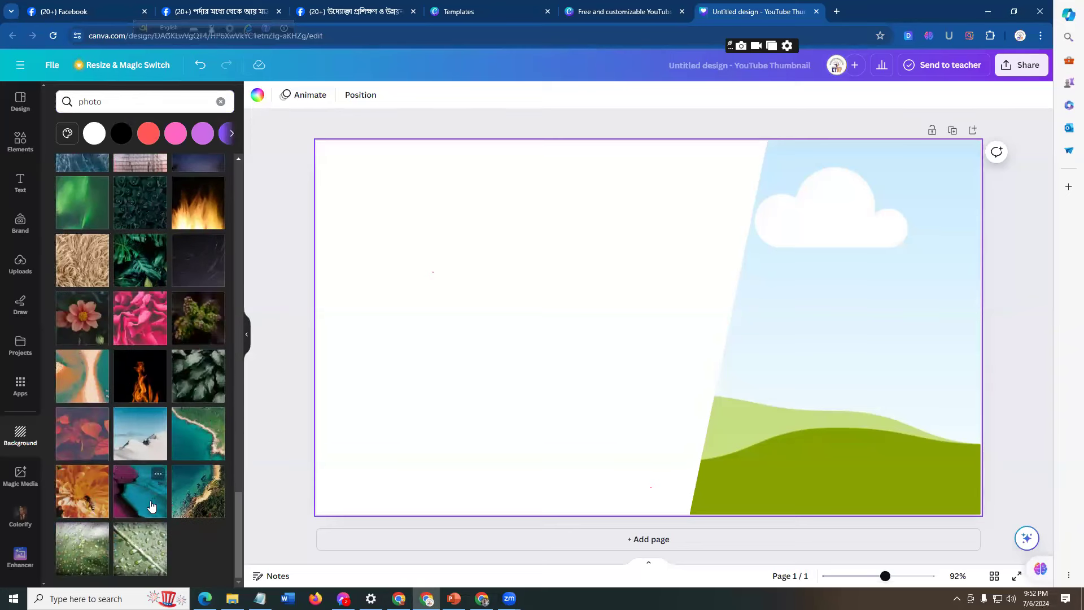
{"action": "scroll", "coordinate": [151, 505], "scroll_direction": "up", "scroll_amount": 10}
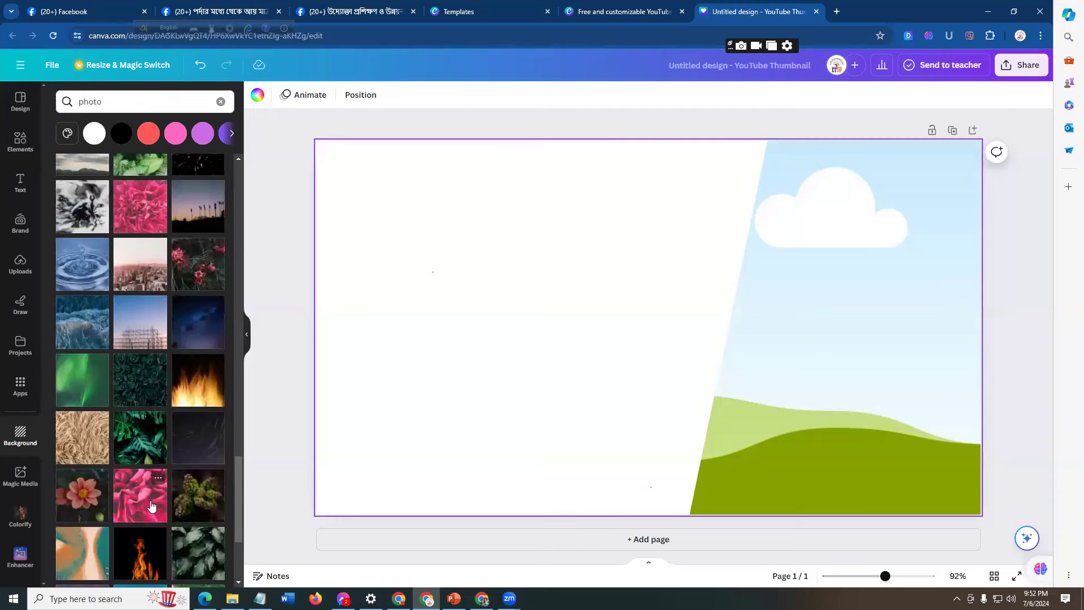
{"action": "scroll", "coordinate": [151, 504], "scroll_direction": "up", "scroll_amount": 6}
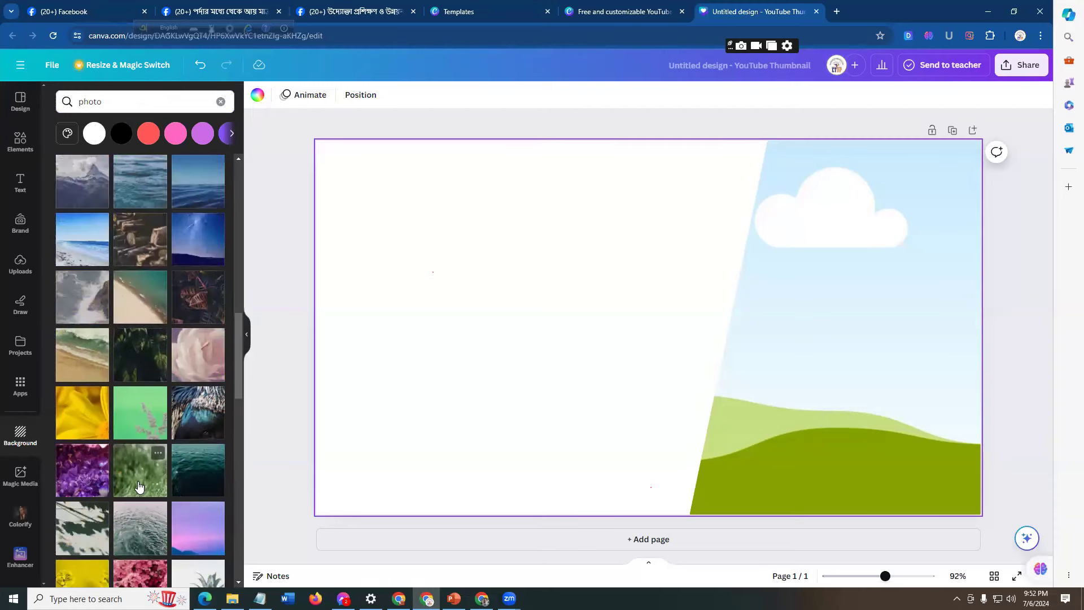
{"action": "scroll", "coordinate": [137, 473], "scroll_direction": "up", "scroll_amount": 3}
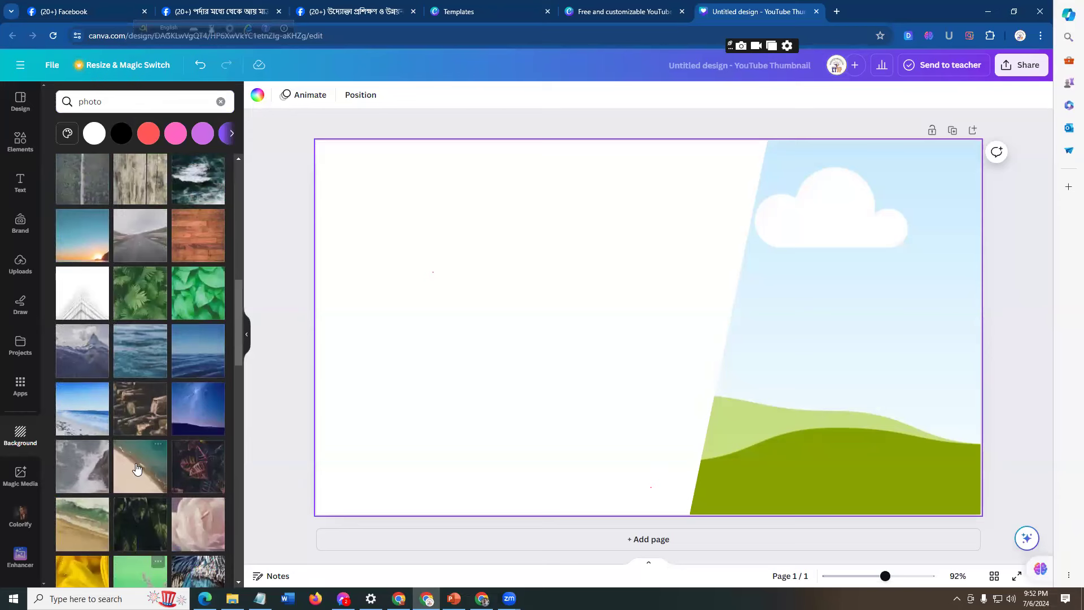
{"action": "scroll", "coordinate": [137, 467], "scroll_direction": "up", "scroll_amount": 3}
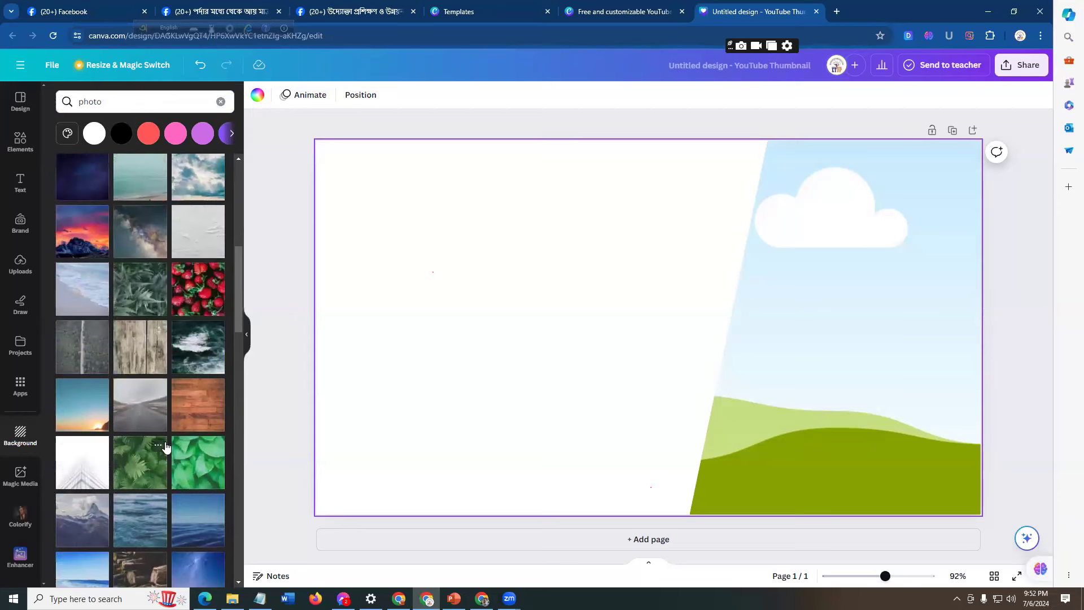
{"action": "left_click", "coordinate": [84, 299]}
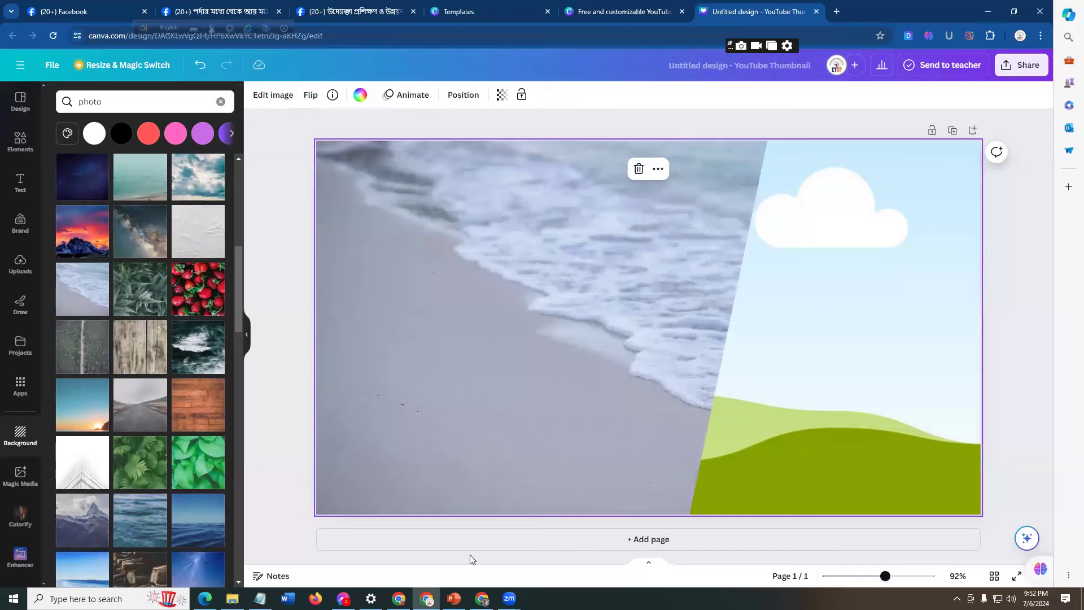
Switch to PowerPoint to check the Breaking News example on the YouTube Thumbnail slide, and return to the Canva design.
{"action": "key", "text": "alt+Tab"}
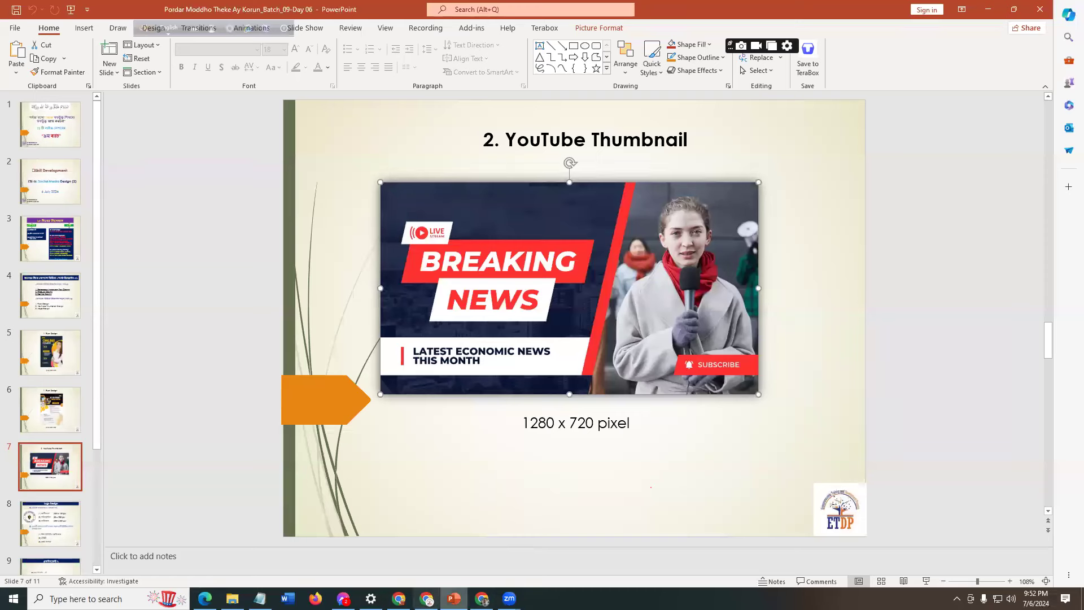
{"action": "left_click", "coordinate": [436, 589]}
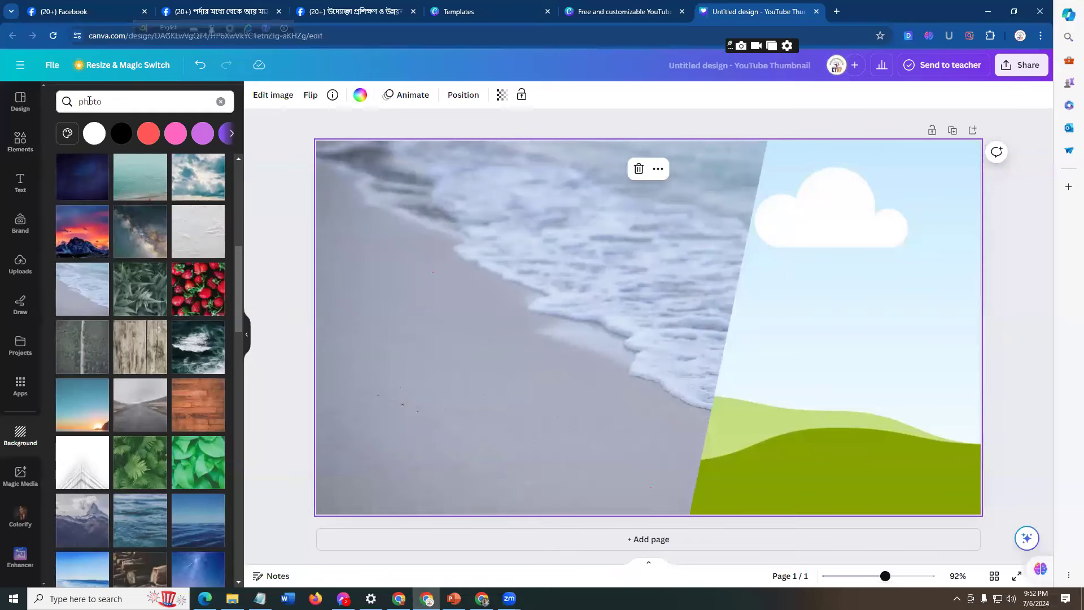
Replace the background search term with "shape" and look through the resulting backgrounds and colour swatches.
{"action": "left_click", "coordinate": [112, 100]}
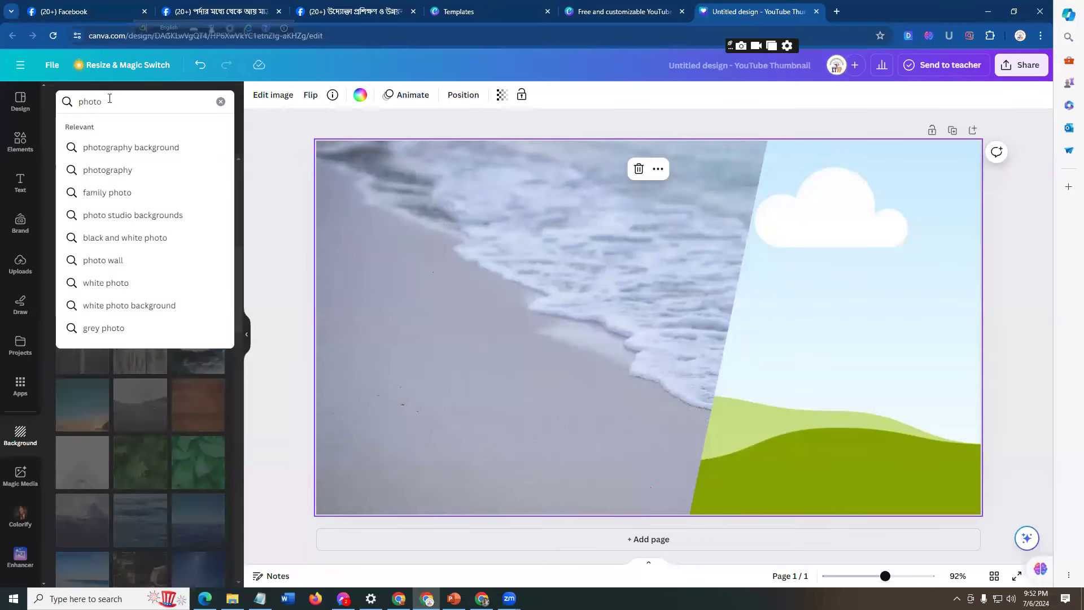
{"action": "key", "text": "BackSpace"}
{"action": "key", "text": "BackSpace"}
{"action": "key", "text": "BackSpace"}
{"action": "key", "text": "BackSpace"}
{"action": "key", "text": "BackSpace"}
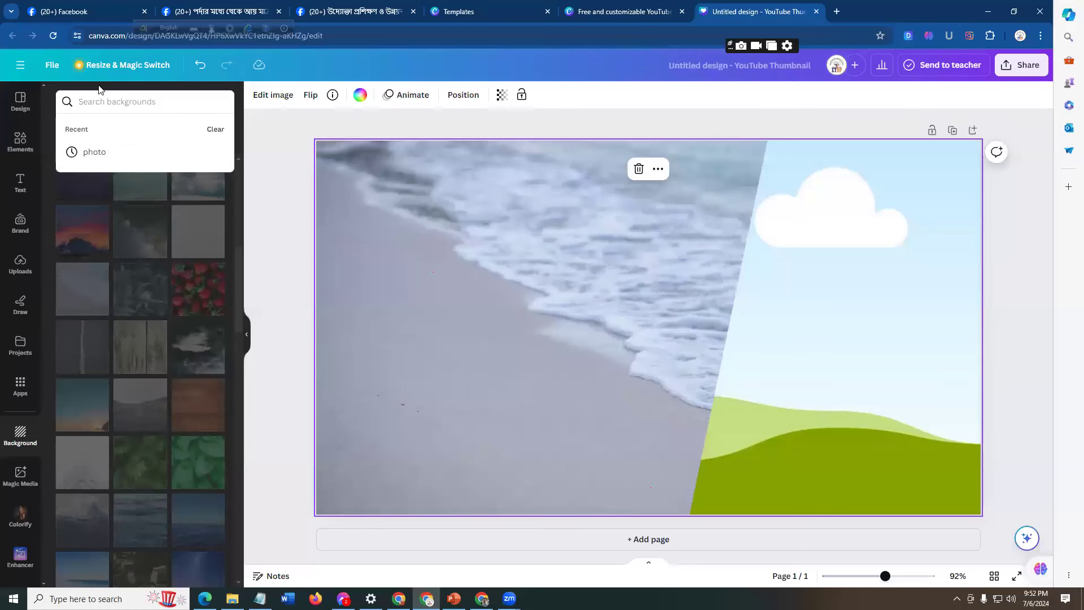
{"action": "type", "text": "shap"}
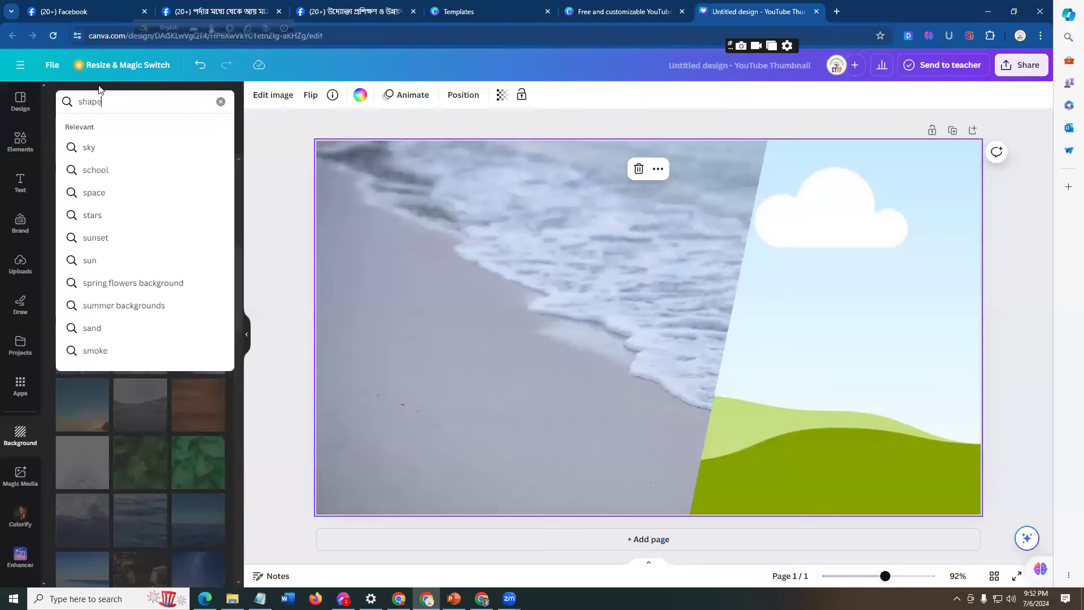
{"action": "type", "text": "e"}
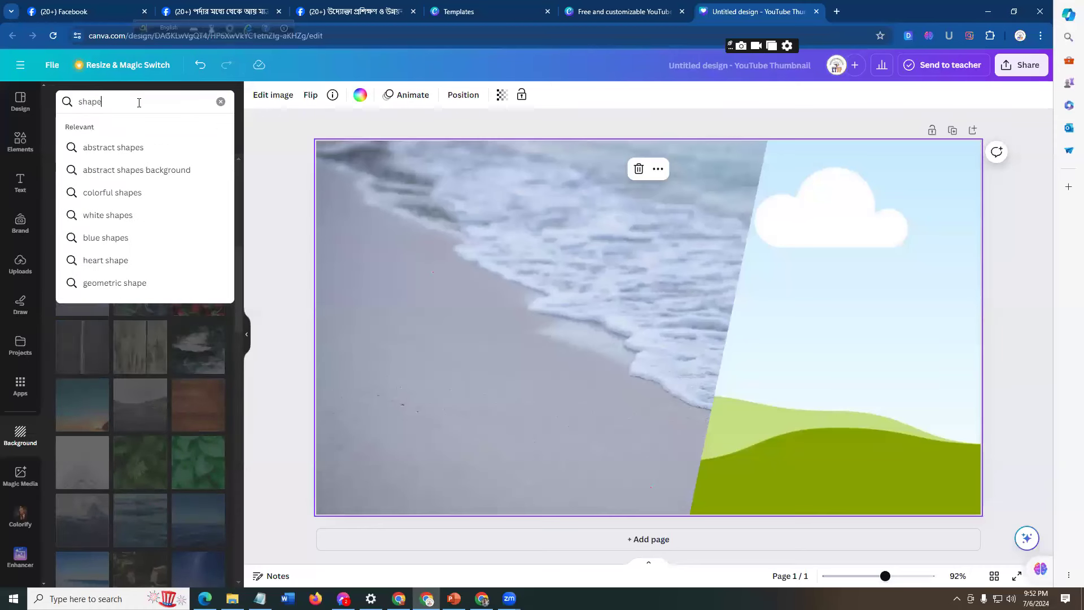
{"action": "key", "text": "Return"}
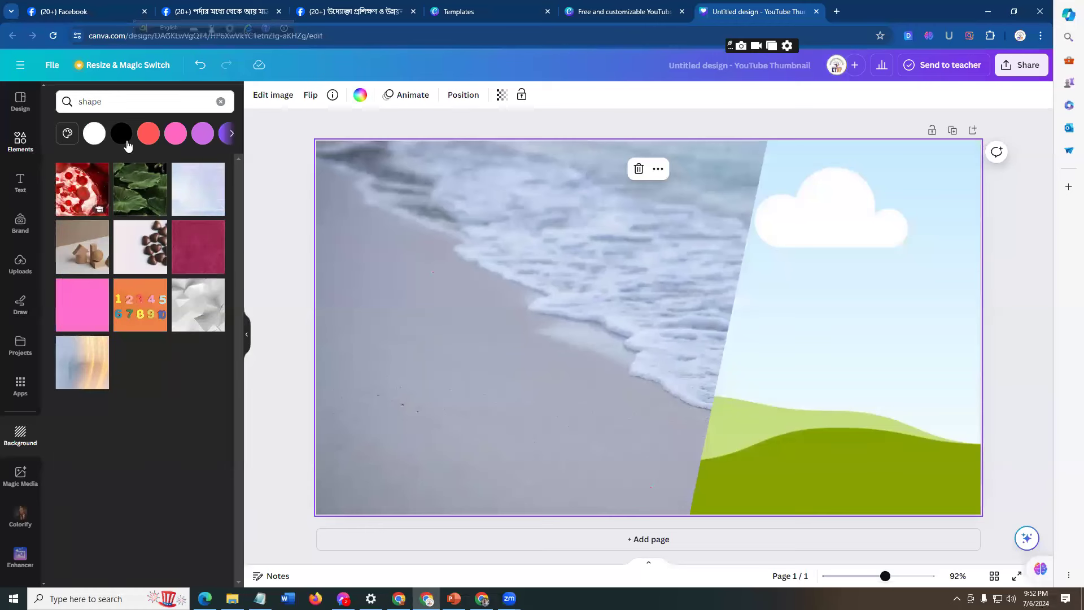
{"action": "left_click", "coordinate": [233, 134]}
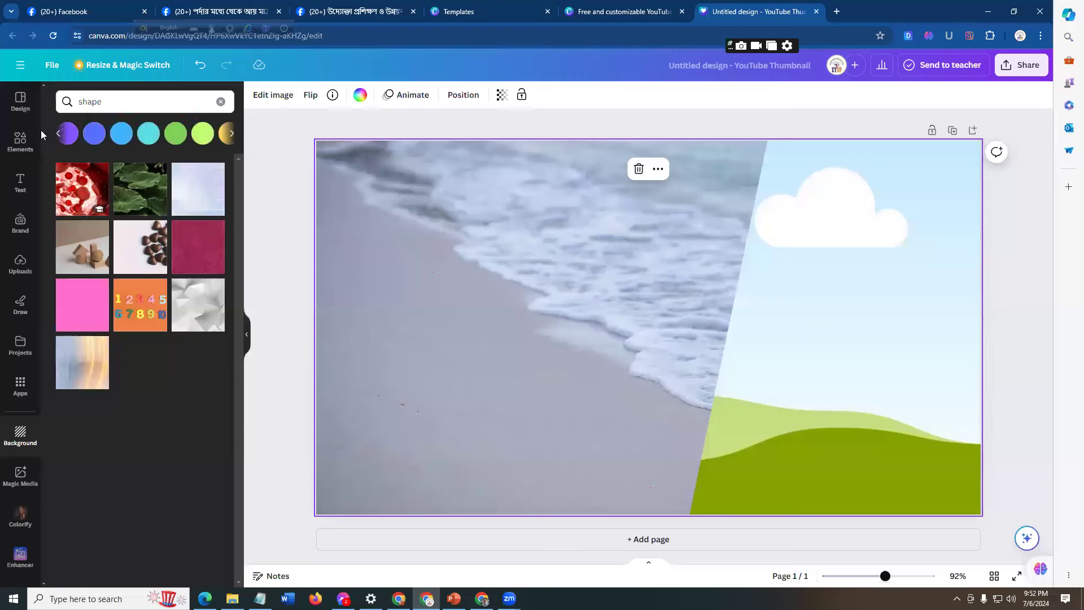
{"action": "left_click", "coordinate": [62, 135]}
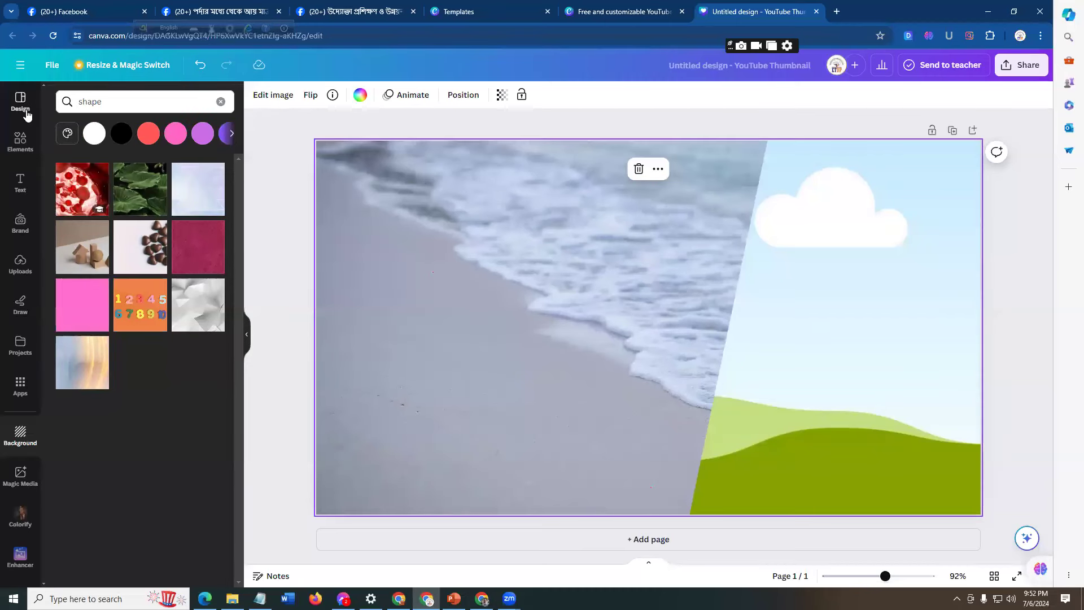
Go to the Elements library and clear its frame search so that all element categories are listed.
{"action": "left_click", "coordinate": [21, 141]}
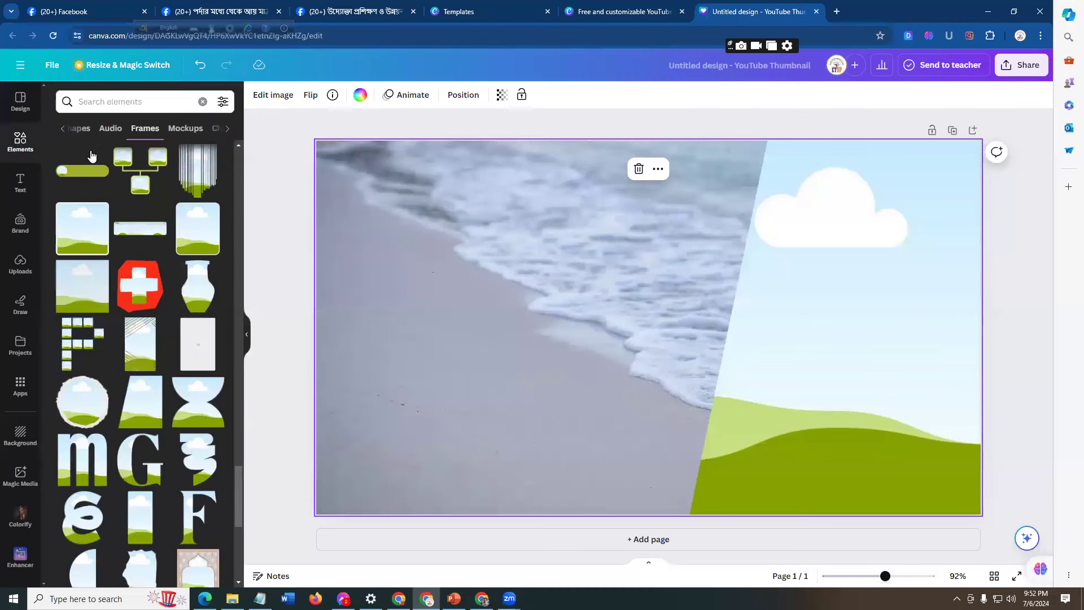
{"action": "left_click", "coordinate": [79, 130]}
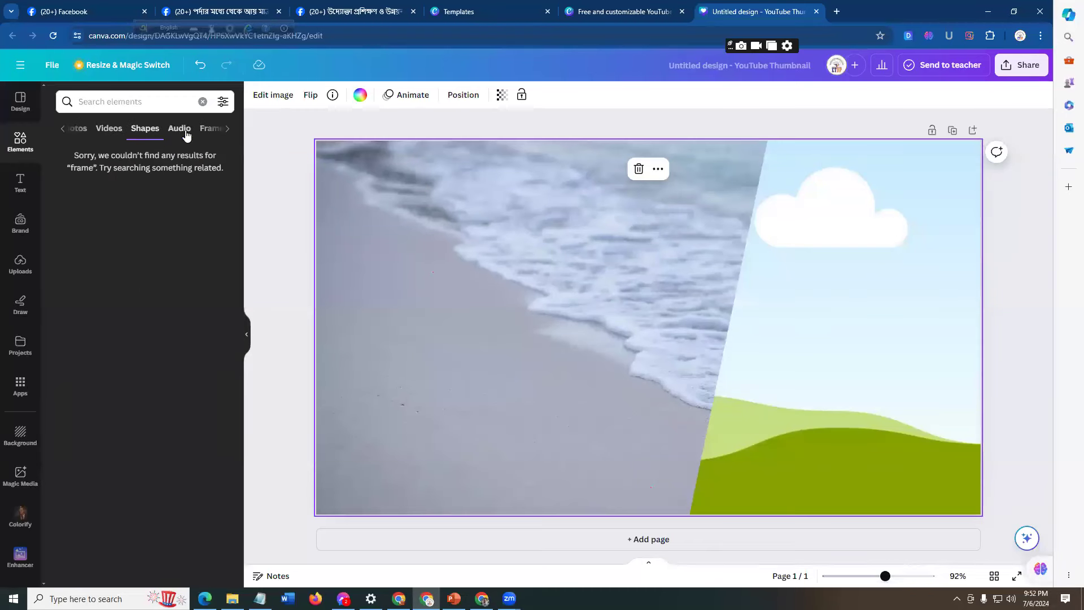
{"action": "left_click", "coordinate": [228, 130]}
{"action": "left_click", "coordinate": [202, 101]}
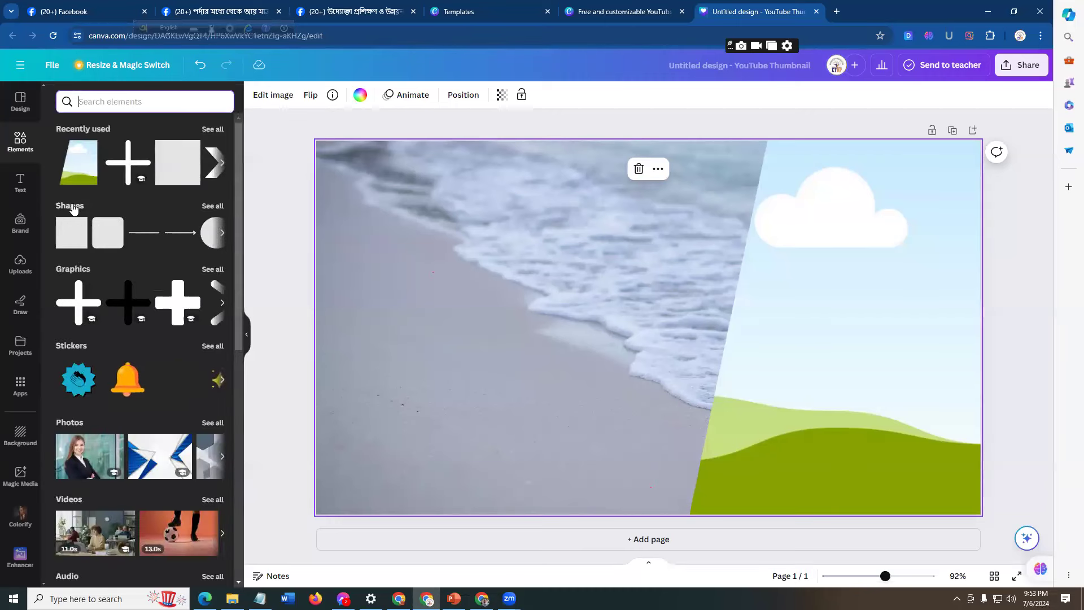
Add a square shape at the page's upper-left corner, stretched to full page height across the slanted frame's edge, and fill it black.
{"action": "left_click_drag", "start_coordinate": [70, 225], "coordinate": [383, 178]}
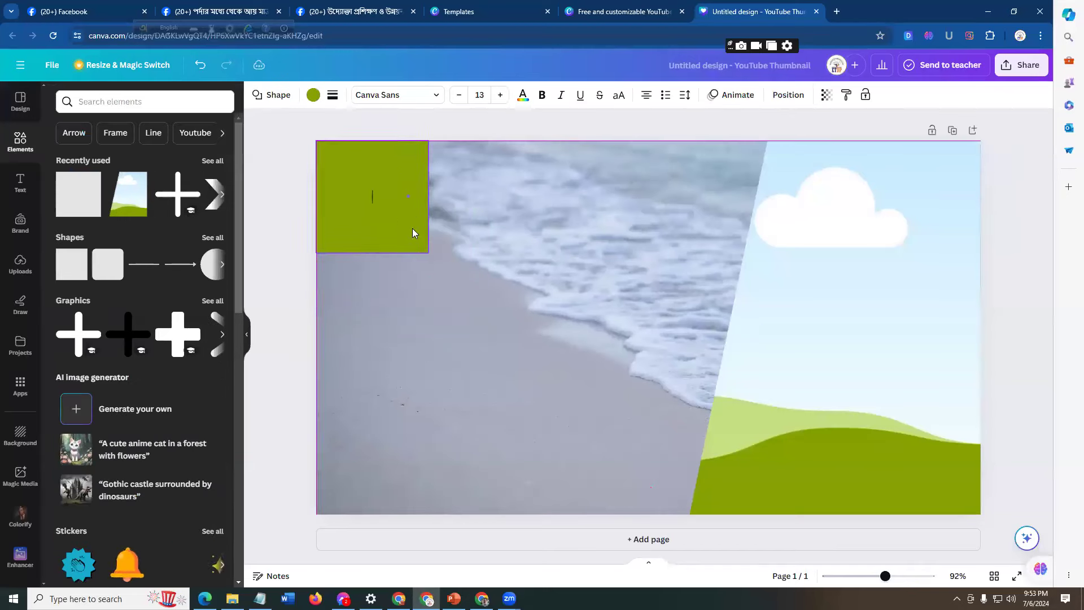
{"action": "left_click_drag", "start_coordinate": [428, 253], "coordinate": [704, 477]}
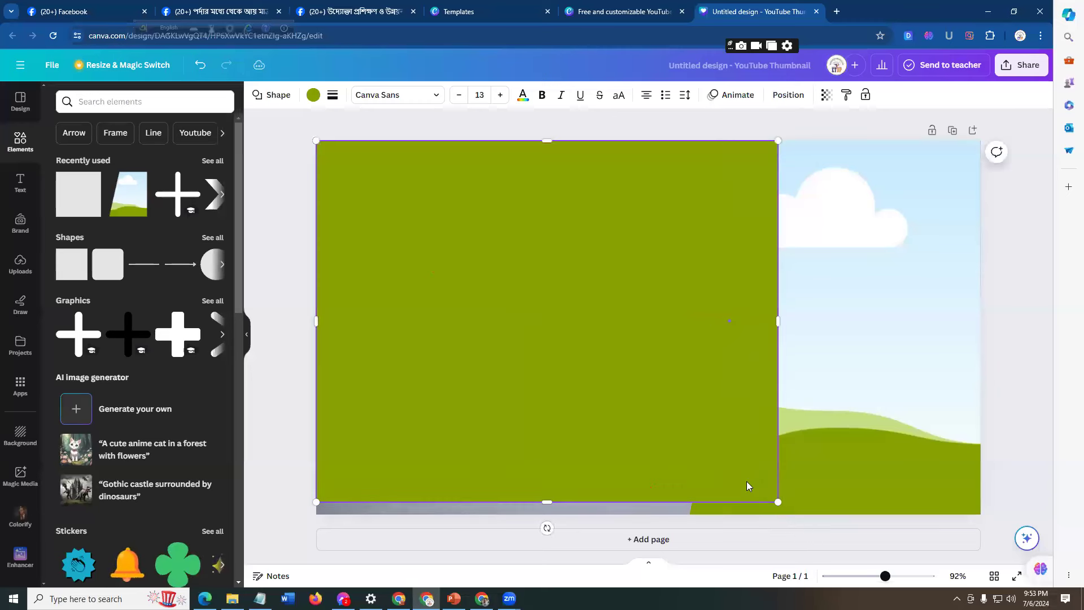
{"action": "left_click_drag", "start_coordinate": [778, 501], "coordinate": [782, 514]}
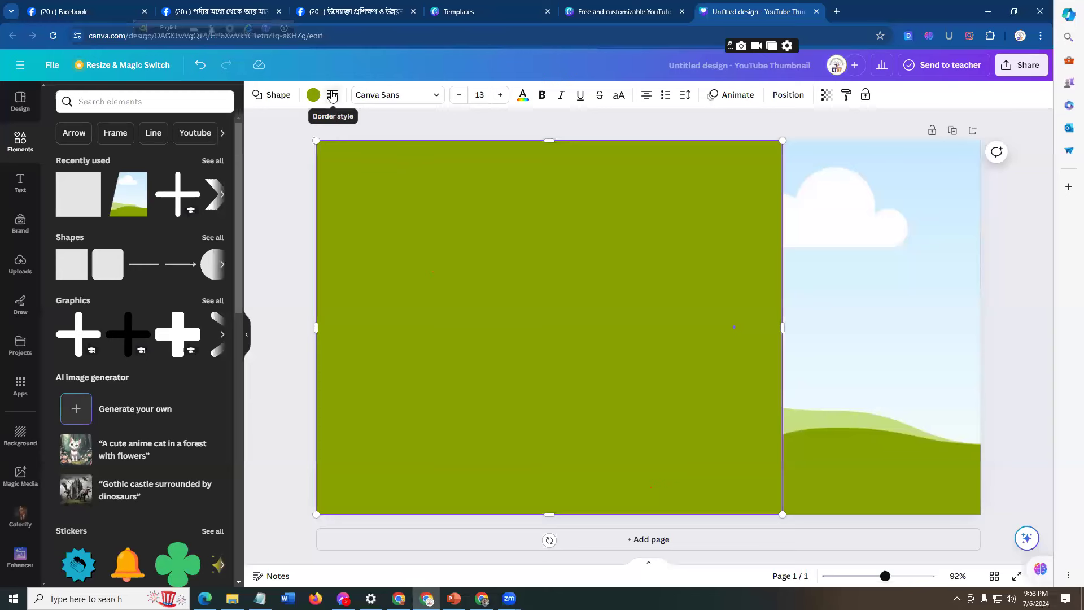
{"action": "left_click", "coordinate": [310, 100]}
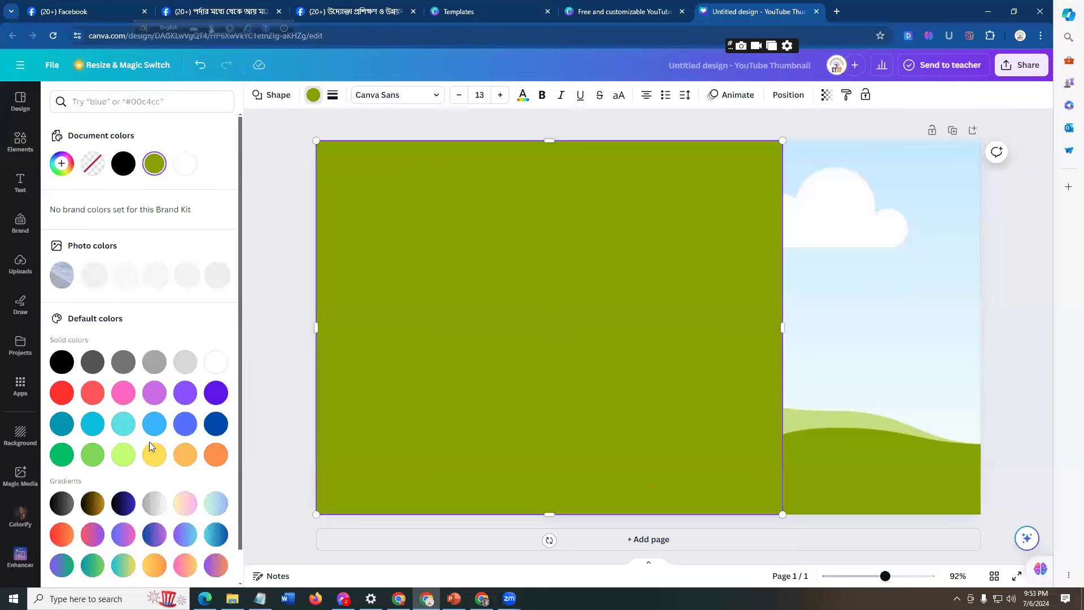
{"action": "left_click", "coordinate": [62, 362]}
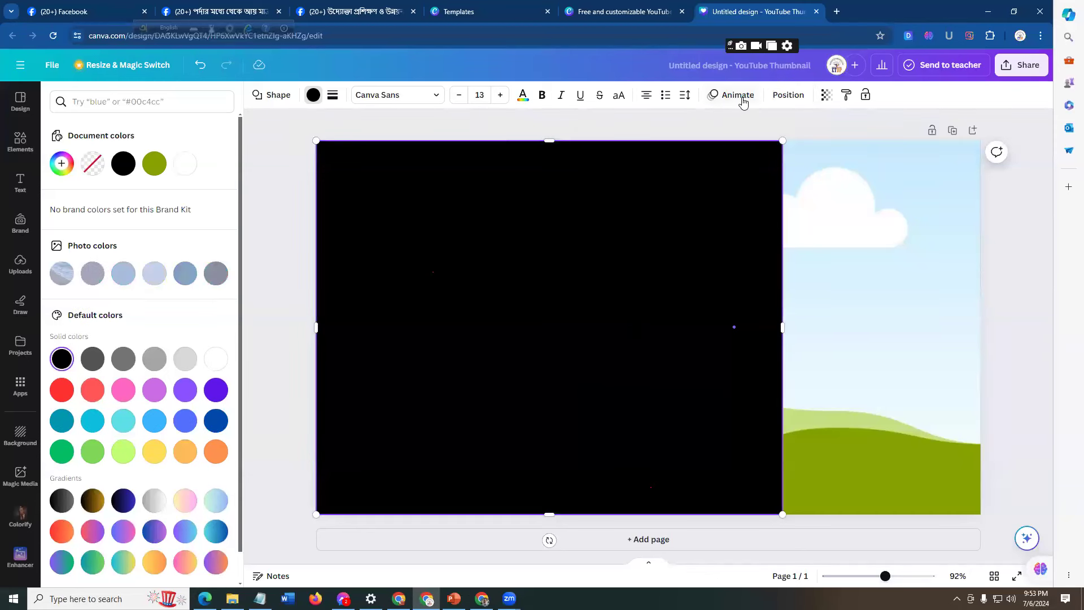
{"action": "right_click", "coordinate": [513, 243]}
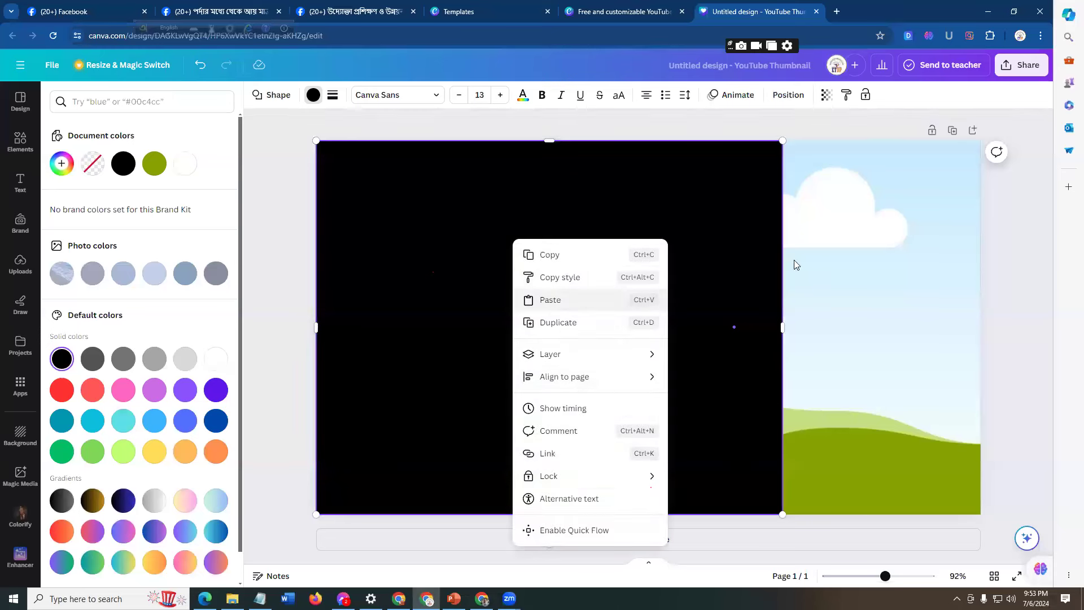
{"action": "left_click", "coordinate": [860, 265]}
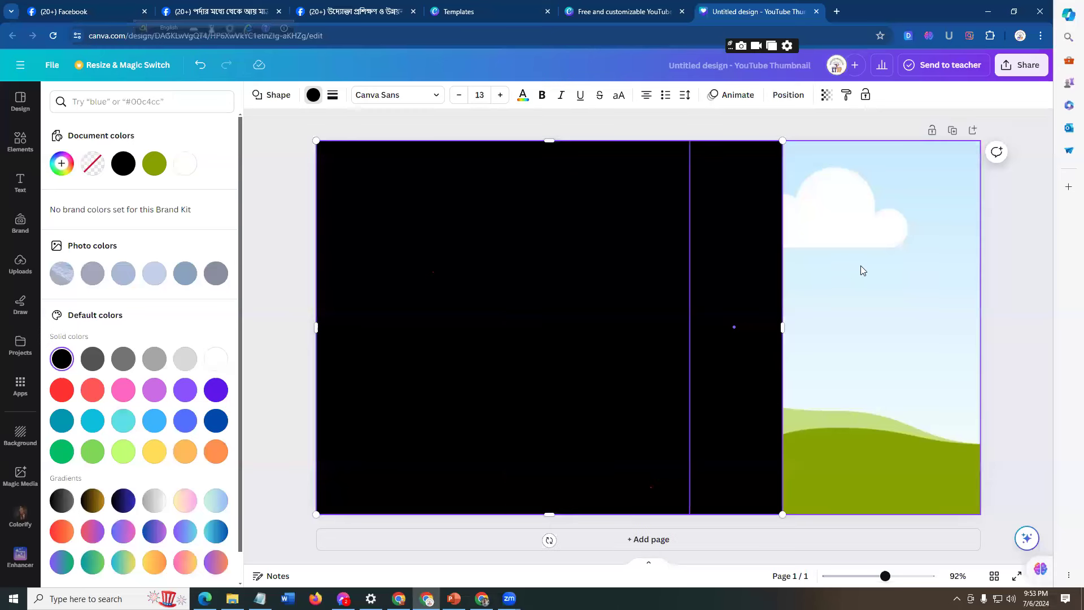
{"action": "right_click", "coordinate": [594, 259]}
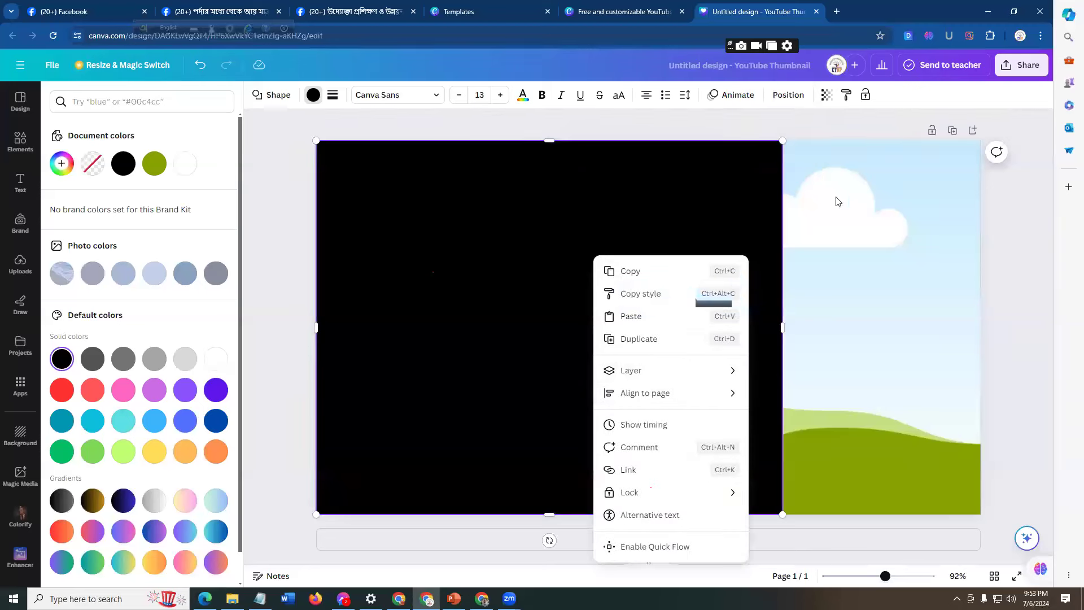
{"action": "left_click", "coordinate": [611, 118]}
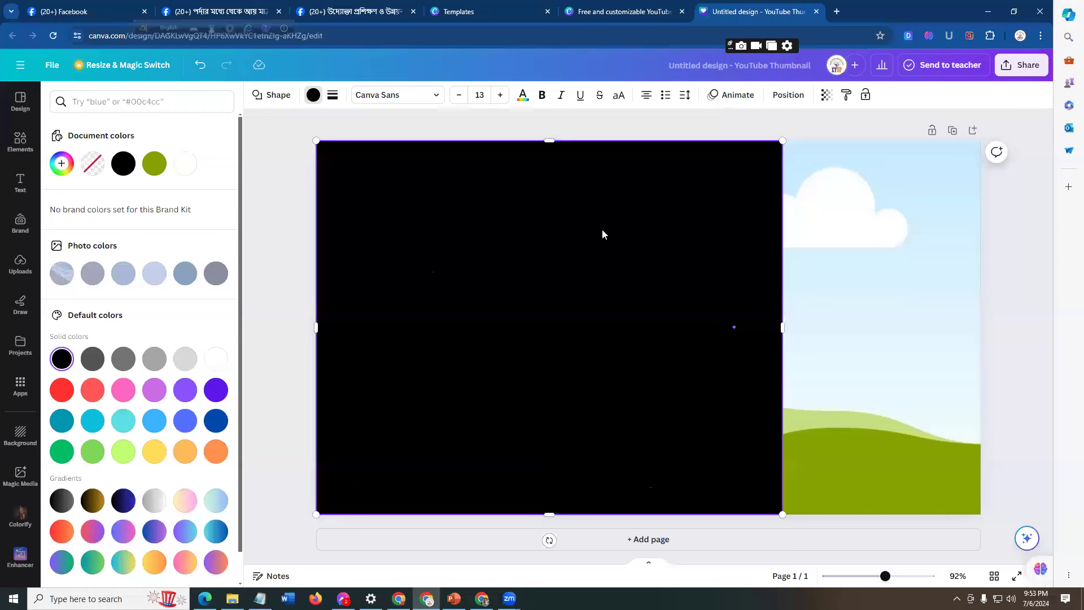
Set the black overlay shape's transparency to 55.
{"action": "left_click", "coordinate": [829, 97]}
{"action": "left_click_drag", "start_coordinate": [794, 141], "coordinate": [769, 146]}
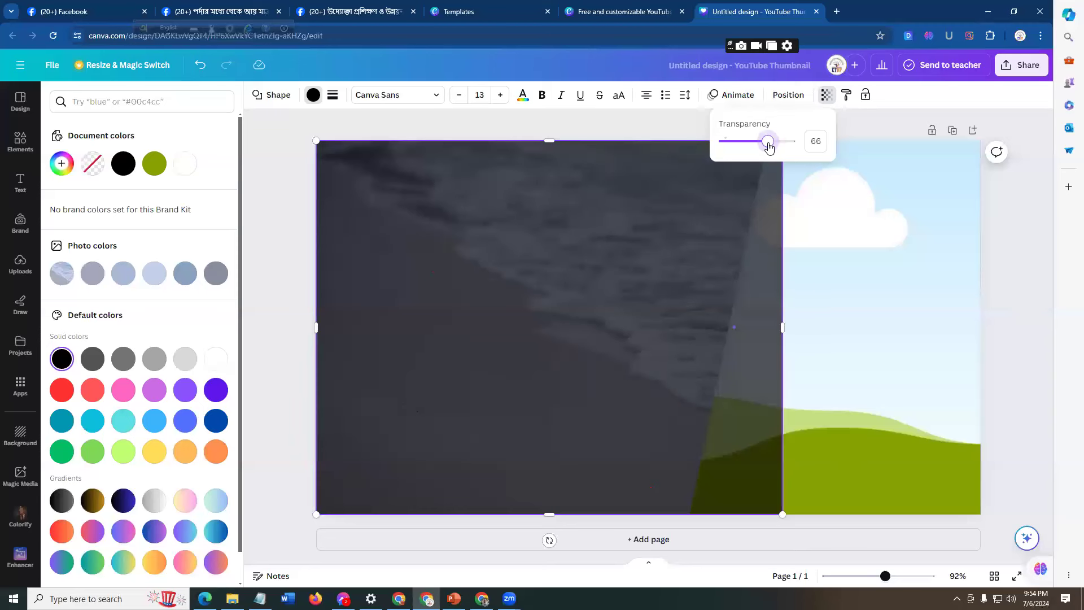
{"action": "left_click_drag", "start_coordinate": [767, 148], "coordinate": [760, 146]}
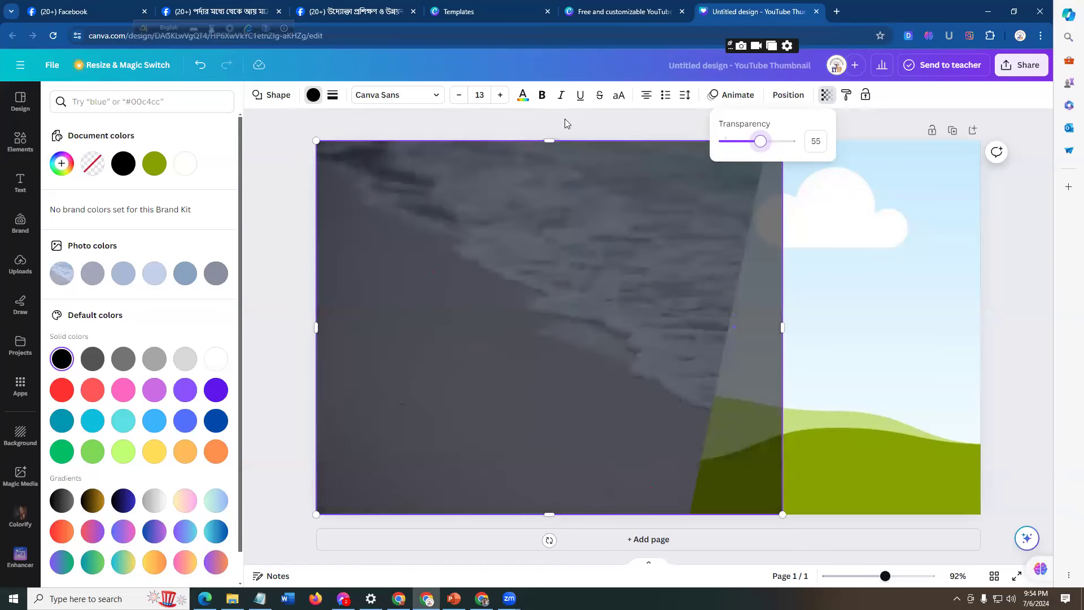
{"action": "left_click", "coordinate": [864, 277]}
{"action": "right_click", "coordinate": [828, 260]}
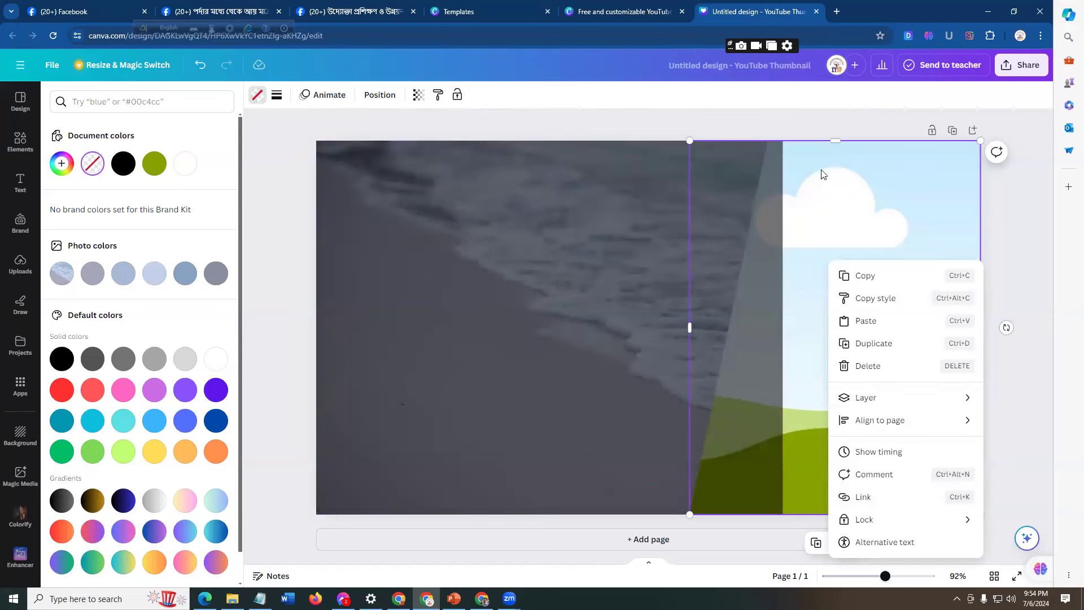
{"action": "left_click", "coordinate": [813, 110]}
Move the dark semi-transparent overlay shape one layer backward so it sits behind the slanted picture frame.
{"action": "left_click", "coordinate": [609, 209]}
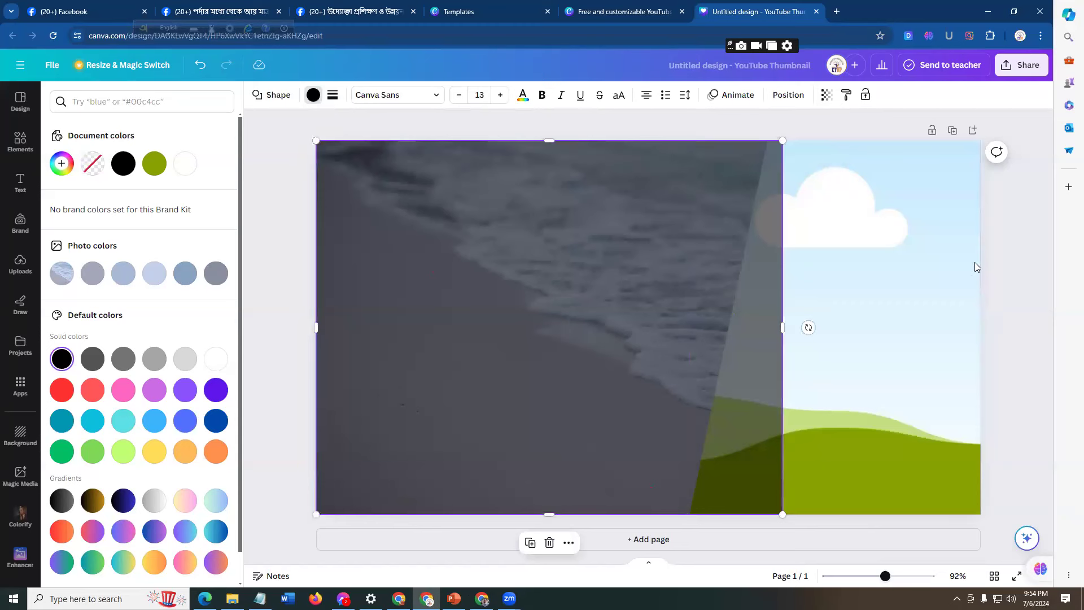
{"action": "double_click", "coordinate": [547, 189]}
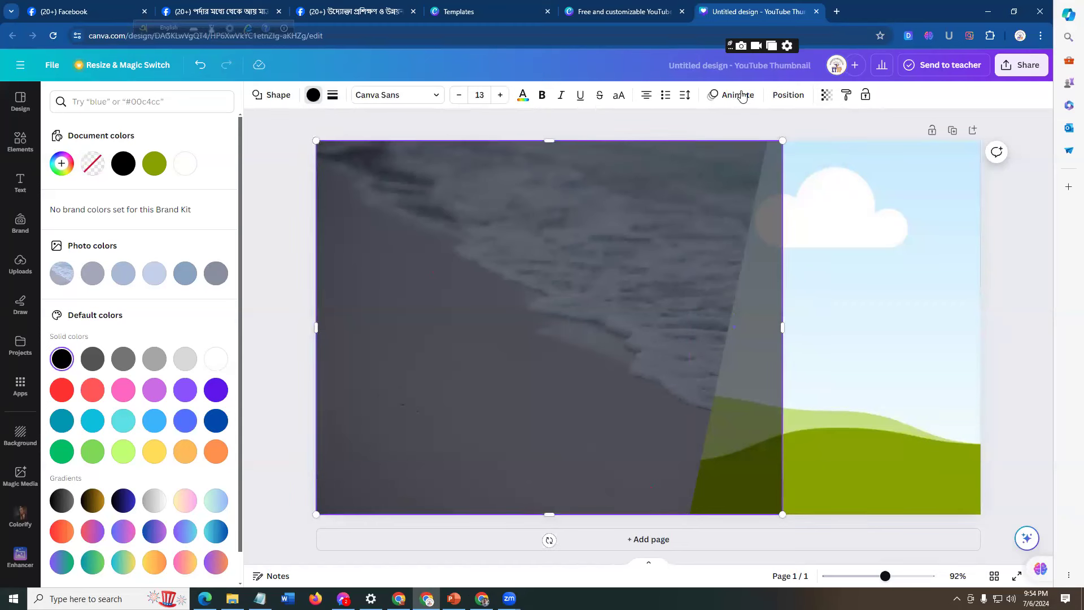
{"action": "left_click", "coordinate": [790, 96]}
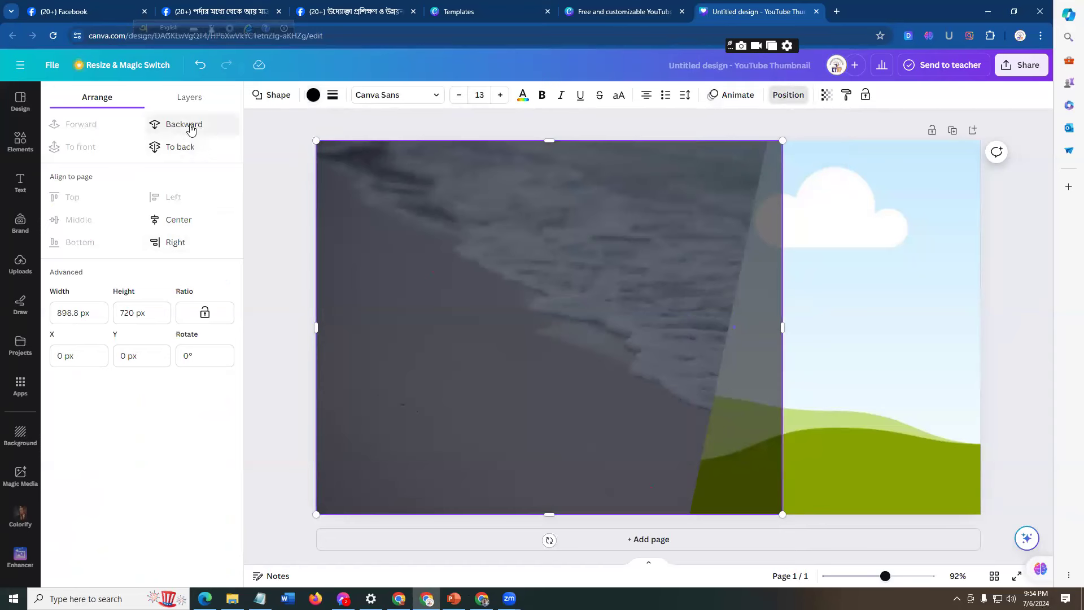
{"action": "left_click", "coordinate": [190, 126]}
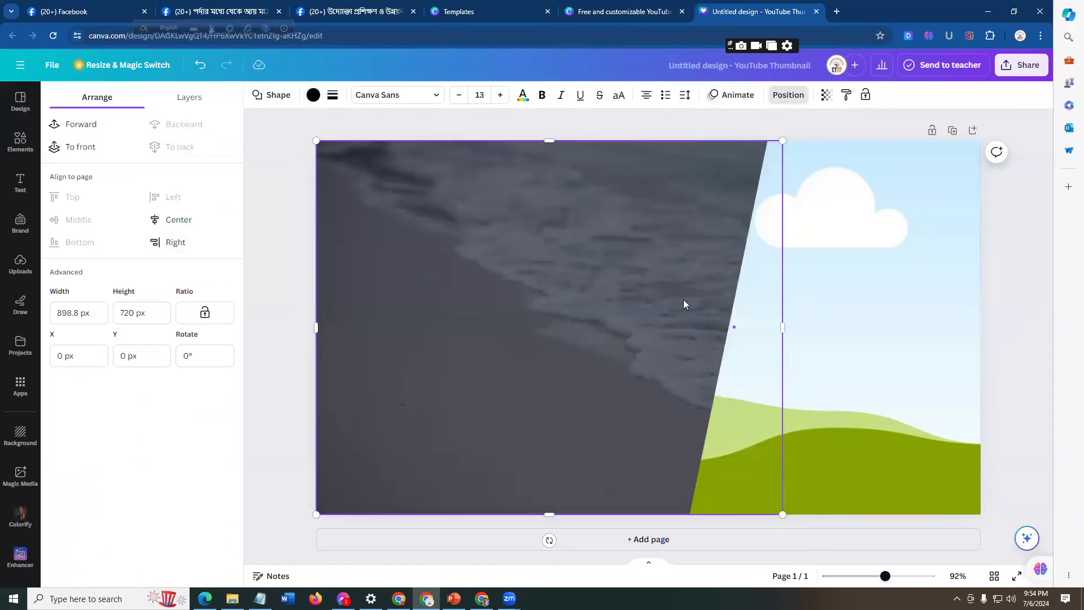
Check the frame and overlay selections and review the overlay's arrangement options, leaving nothing selected.
{"action": "left_click", "coordinate": [889, 251]}
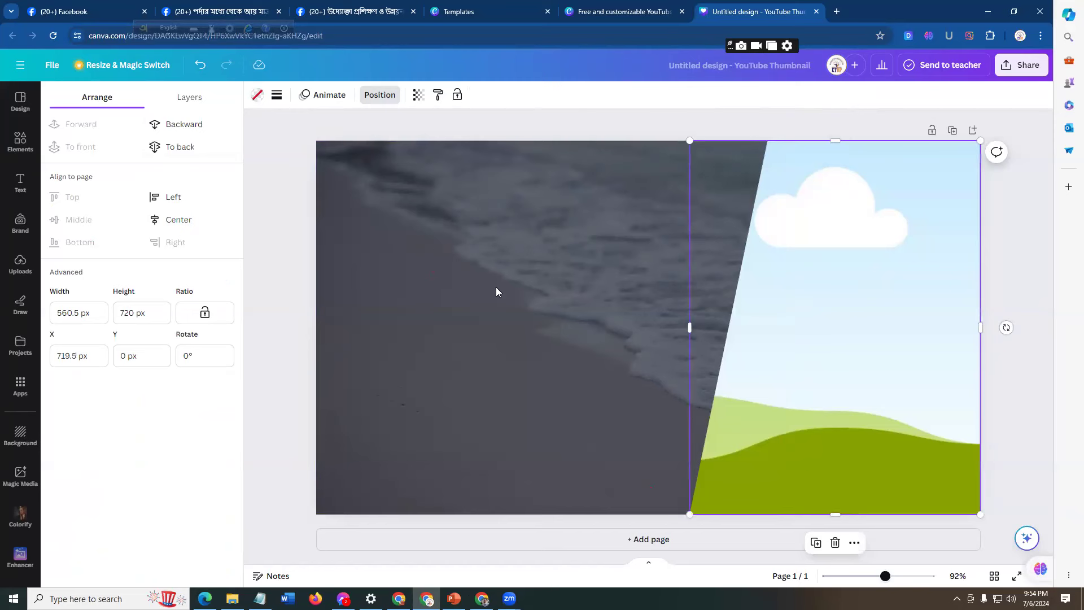
{"action": "left_click", "coordinate": [585, 250]}
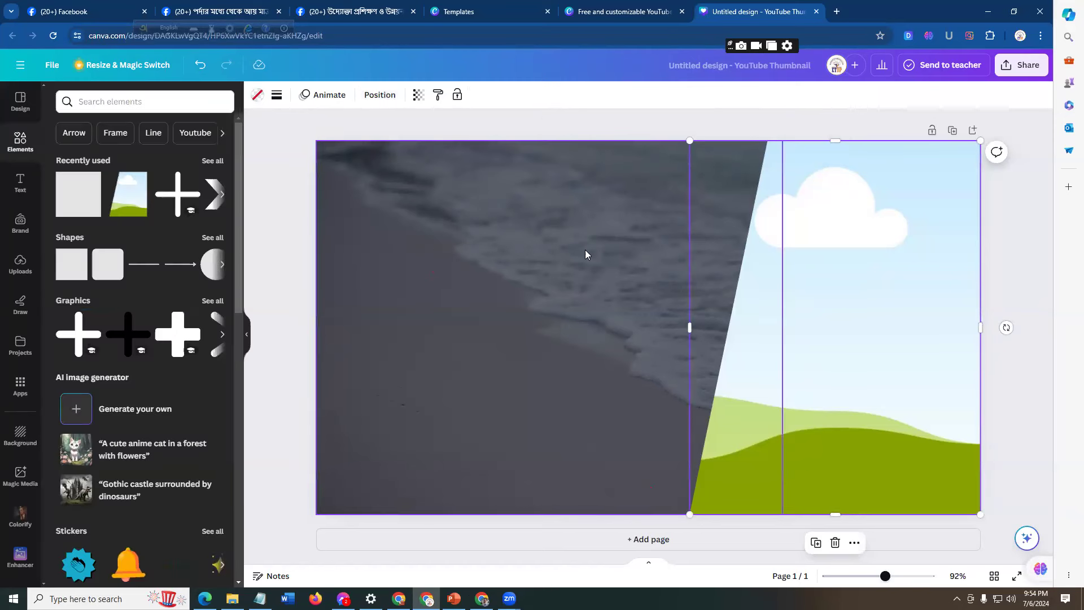
{"action": "left_click", "coordinate": [585, 252]}
{"action": "left_click", "coordinate": [785, 95]}
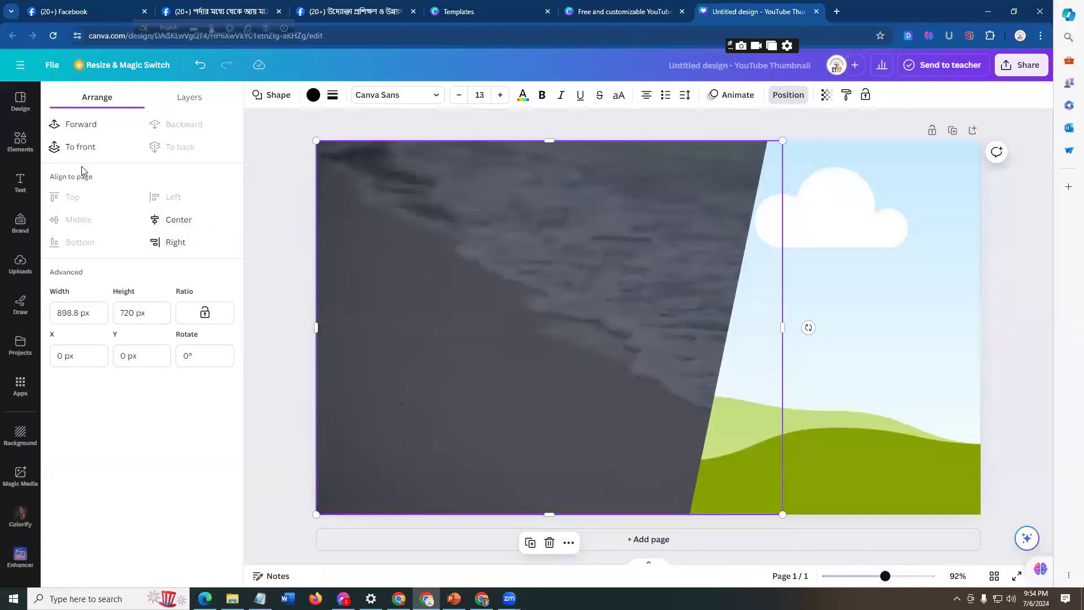
{"action": "left_click", "coordinate": [189, 97]}
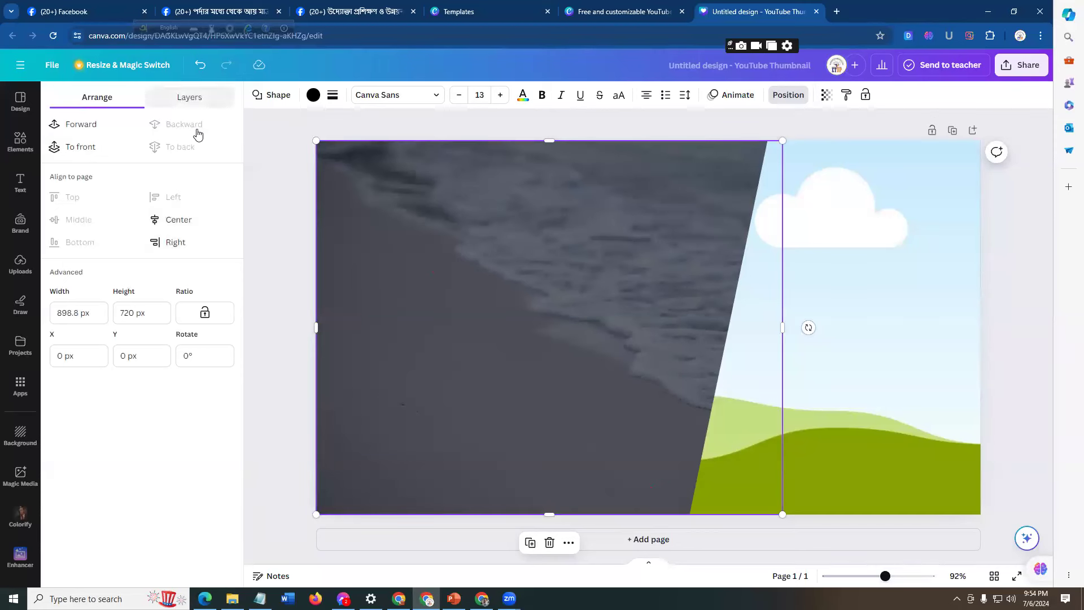
{"action": "left_click", "coordinate": [87, 97]}
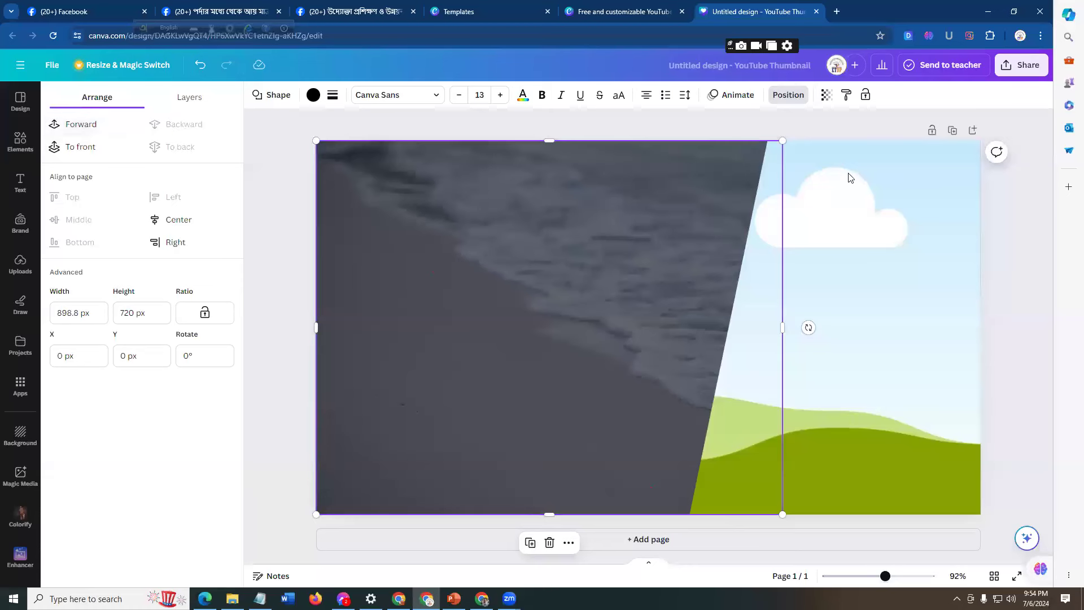
{"action": "key", "text": "Escape"}
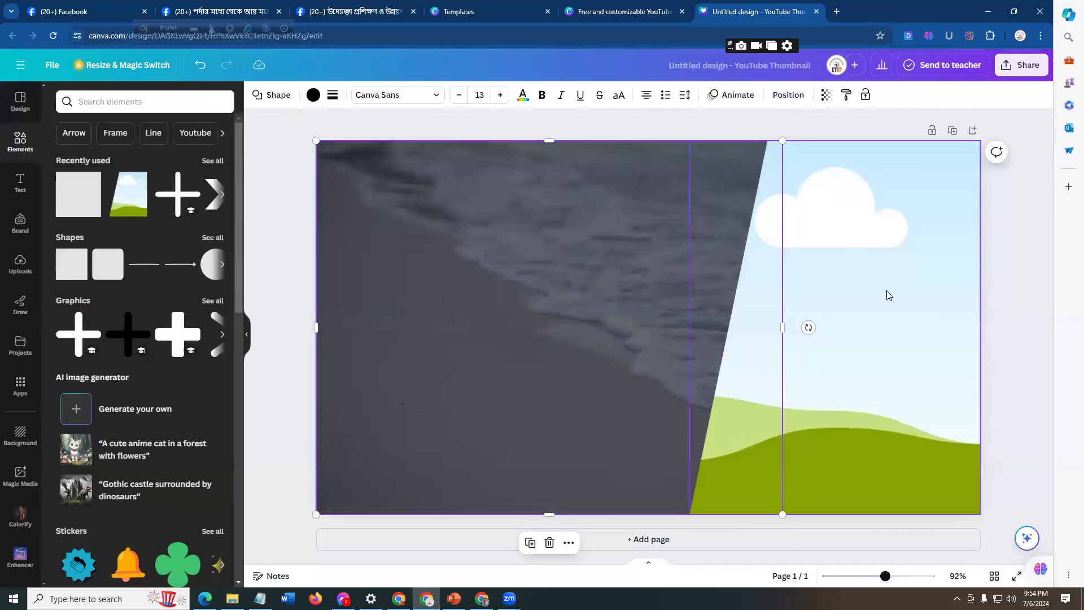
{"action": "left_click", "coordinate": [277, 154]}
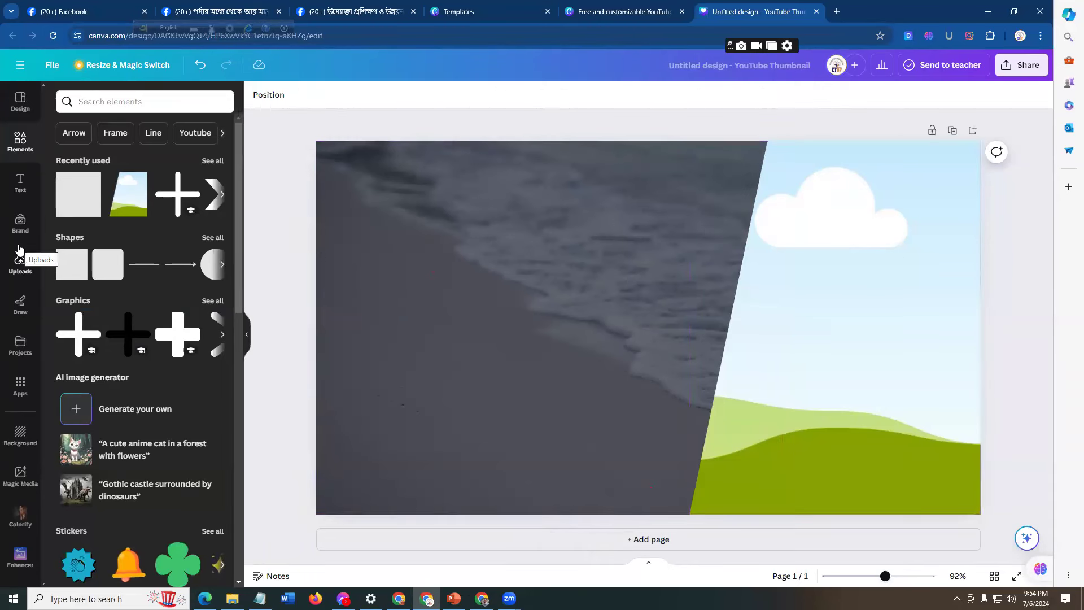
Search the elements library for "photo".
{"action": "left_click", "coordinate": [134, 100]}
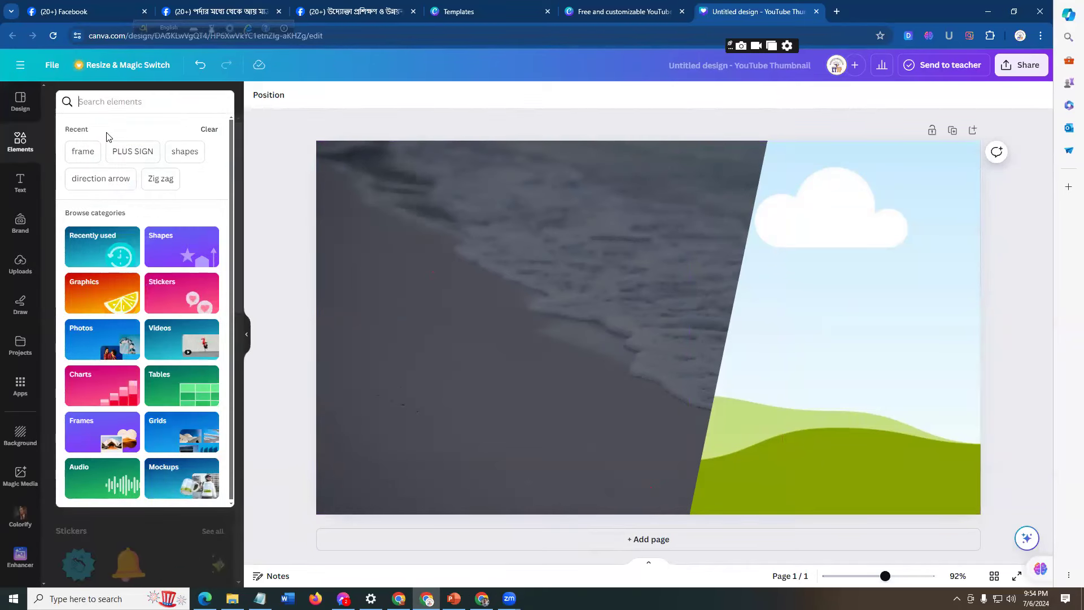
{"action": "left_click", "coordinate": [154, 153]}
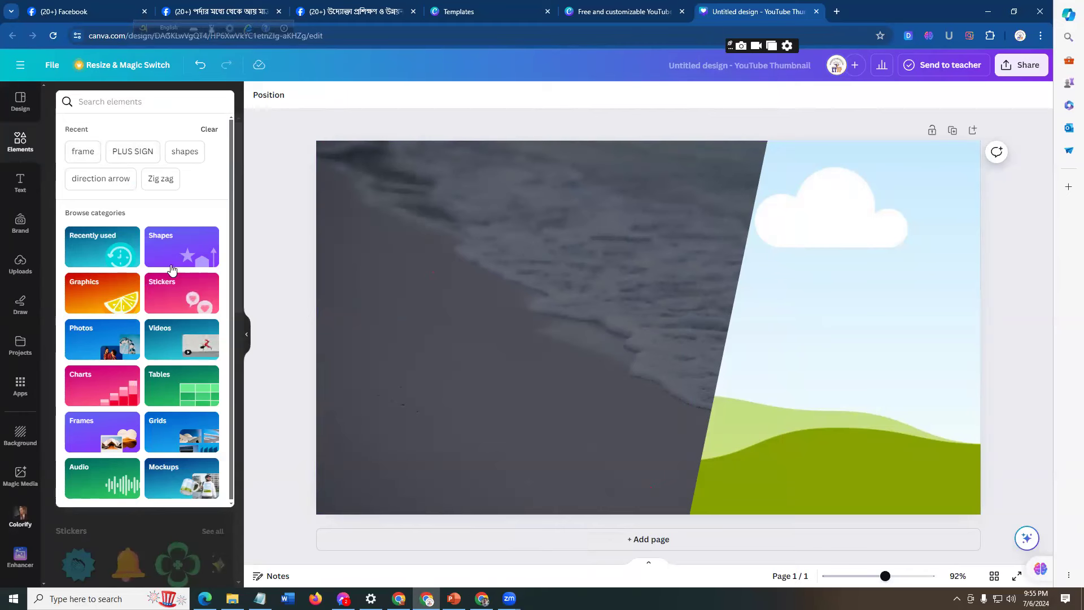
{"action": "left_click", "coordinate": [148, 96]}
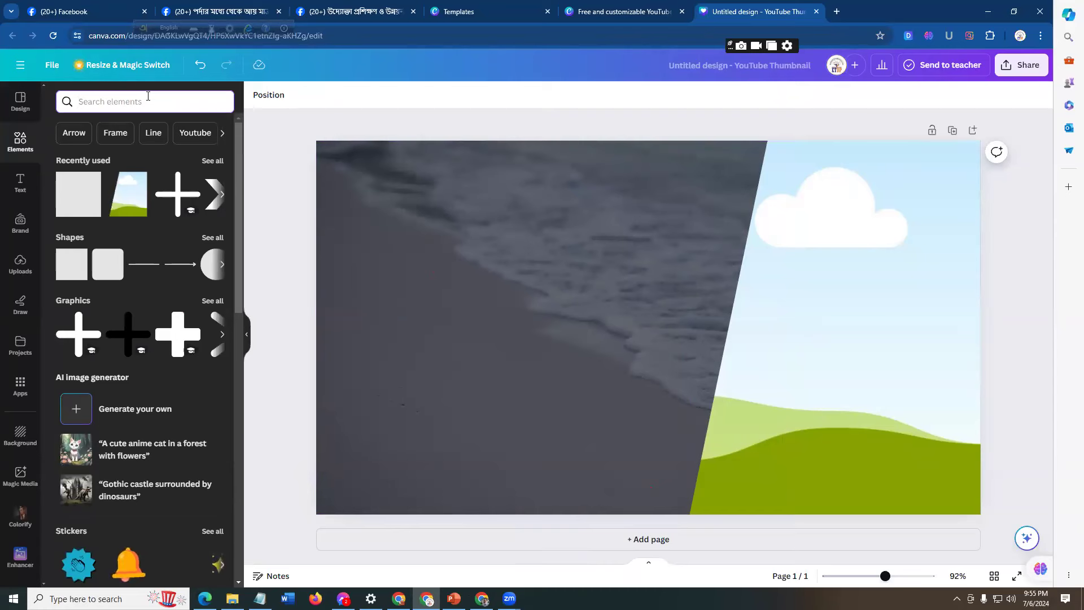
{"action": "type", "text": "photo"}
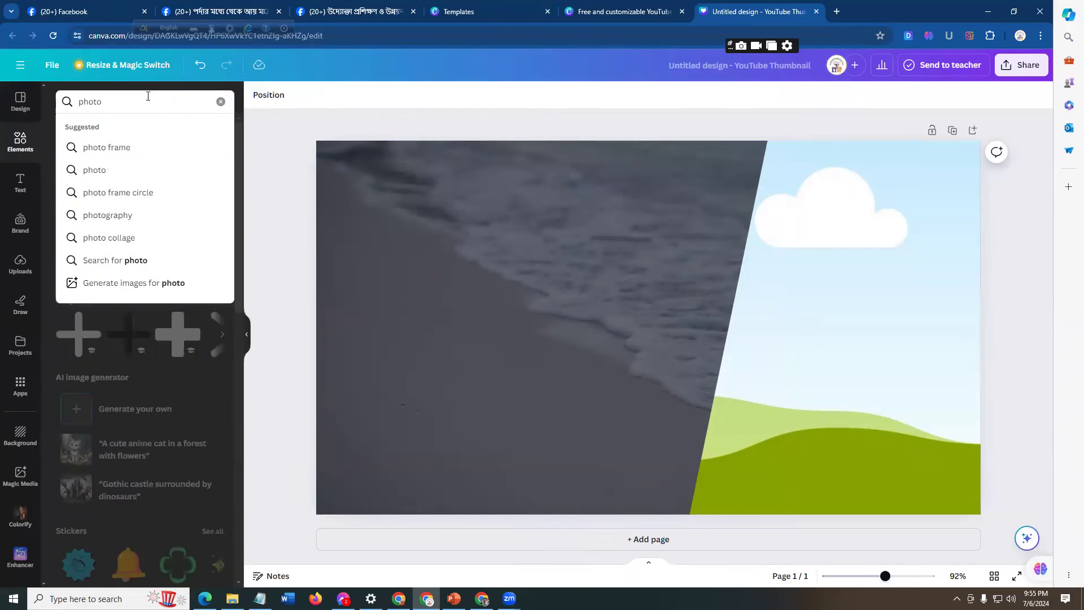
{"action": "key", "text": "Return"}
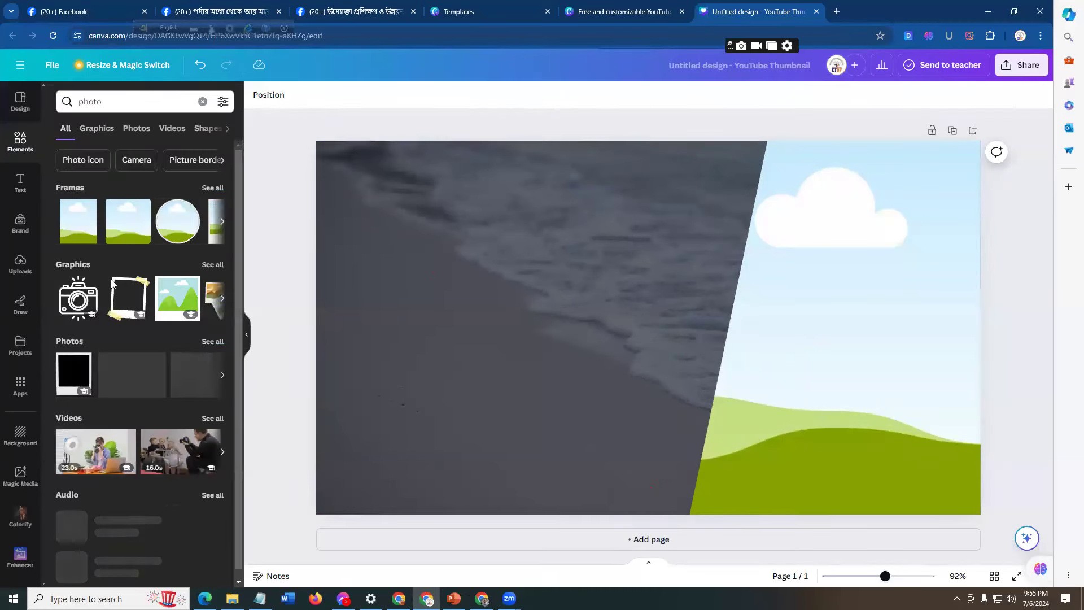
{"action": "scroll", "coordinate": [136, 334], "scroll_direction": "down", "scroll_amount": 1}
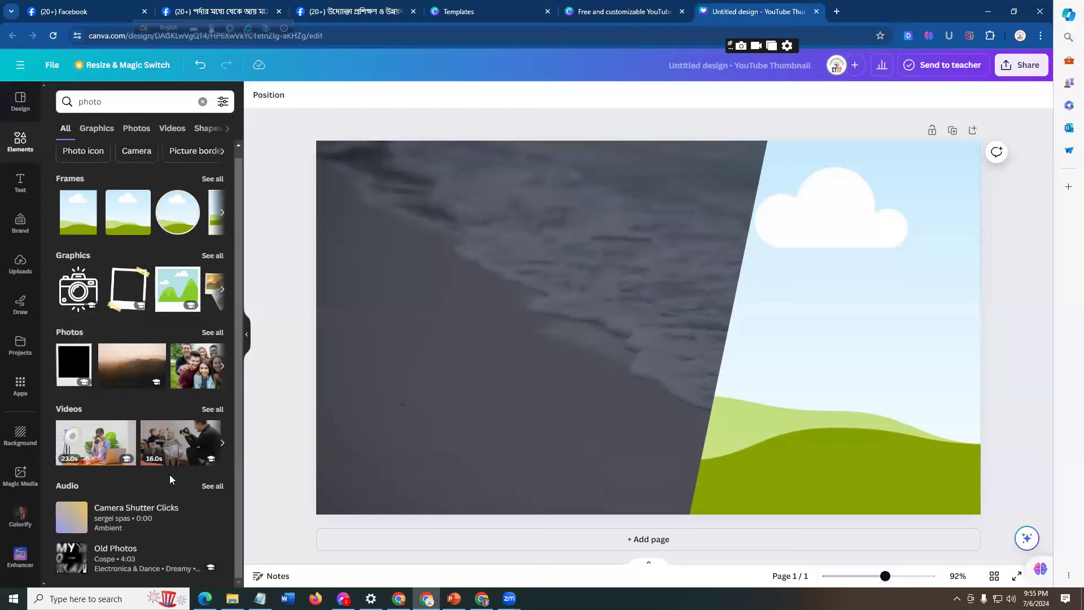
Show all video results for "photo" and look through them for a suitable picture of a person.
{"action": "left_click", "coordinate": [211, 411]}
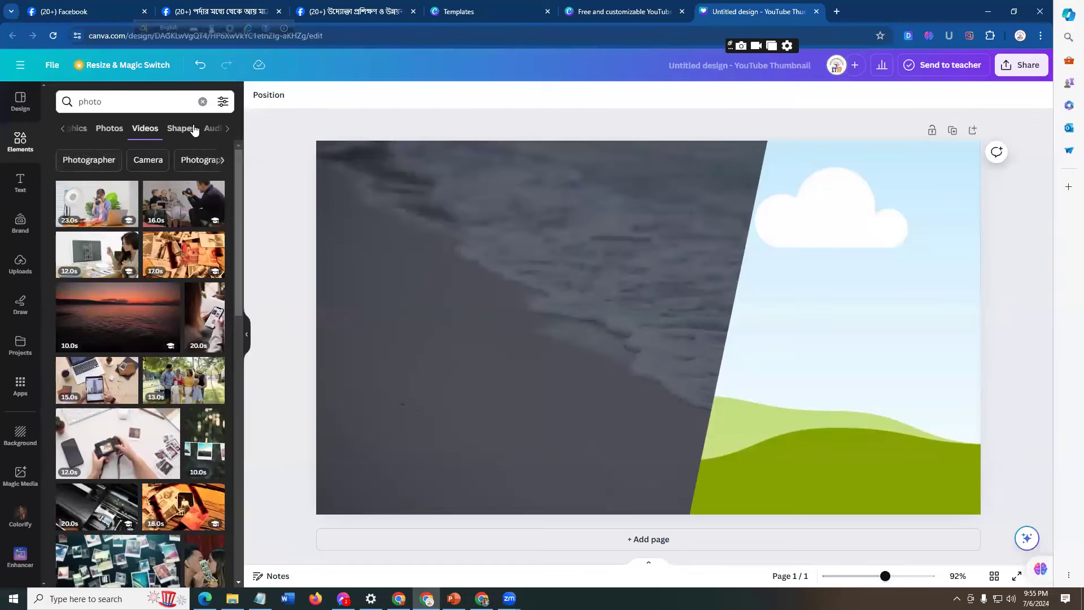
{"action": "scroll", "coordinate": [128, 289], "scroll_direction": "down", "scroll_amount": 8}
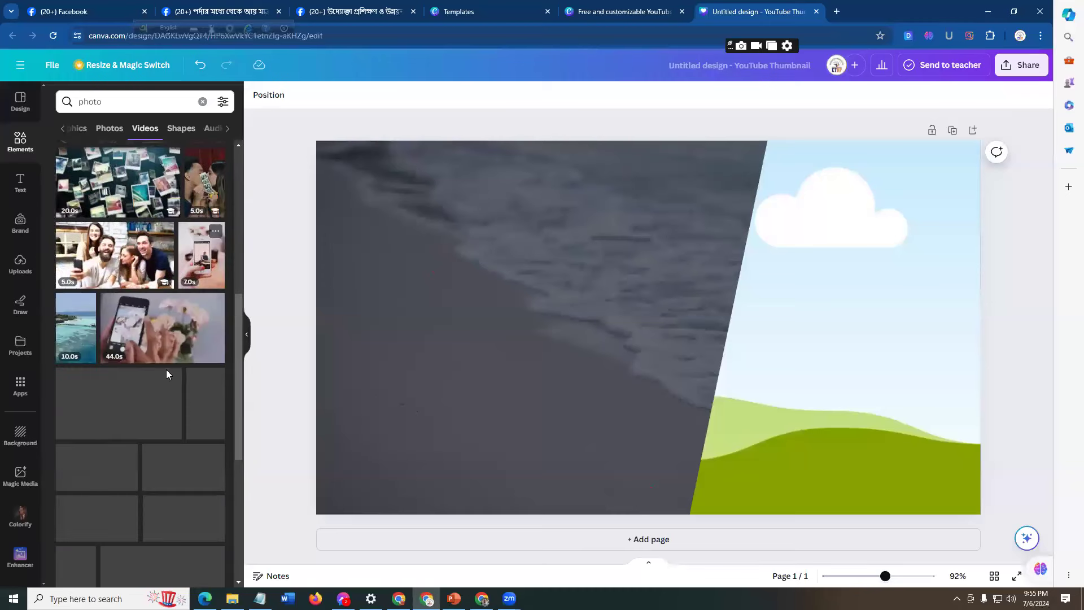
{"action": "scroll", "coordinate": [155, 426], "scroll_direction": "down", "scroll_amount": 6}
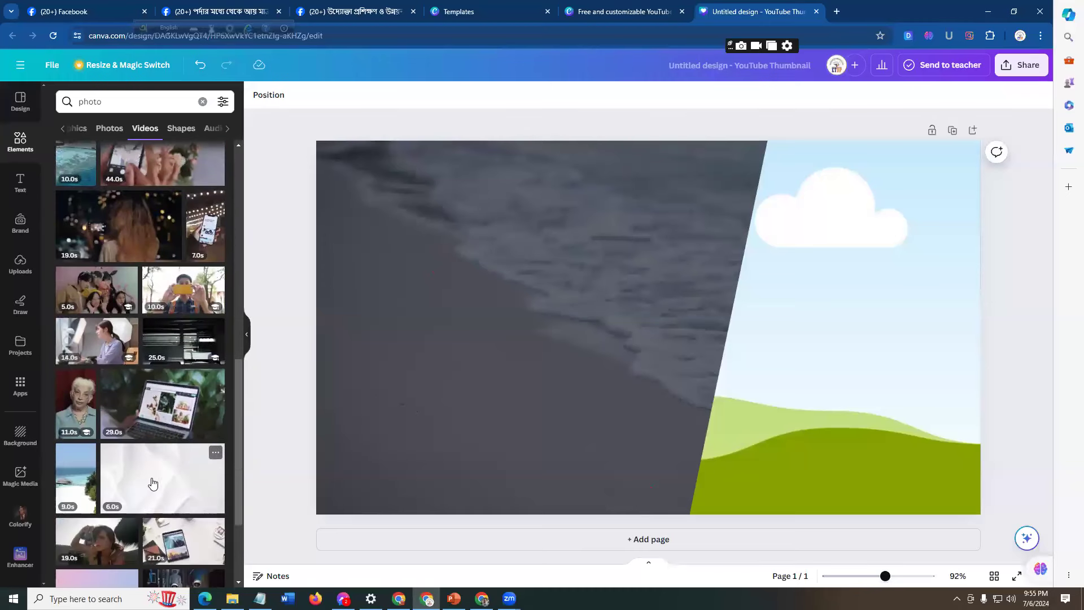
{"action": "scroll", "coordinate": [157, 480], "scroll_direction": "down", "scroll_amount": 10}
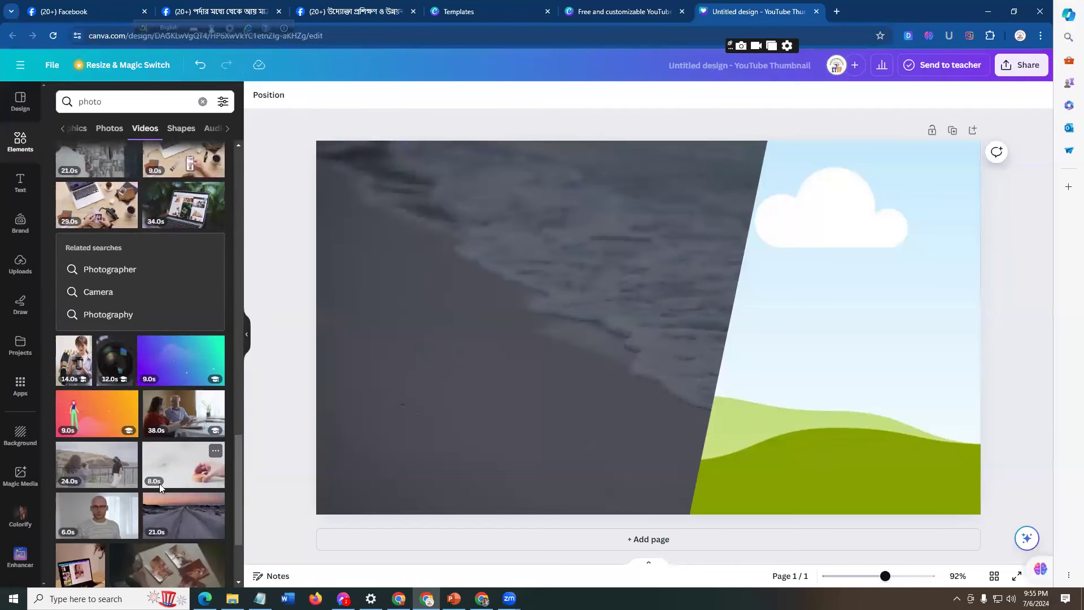
{"action": "scroll", "coordinate": [158, 483], "scroll_direction": "down", "scroll_amount": 3}
{"action": "scroll", "coordinate": [192, 531], "scroll_direction": "down", "scroll_amount": 7}
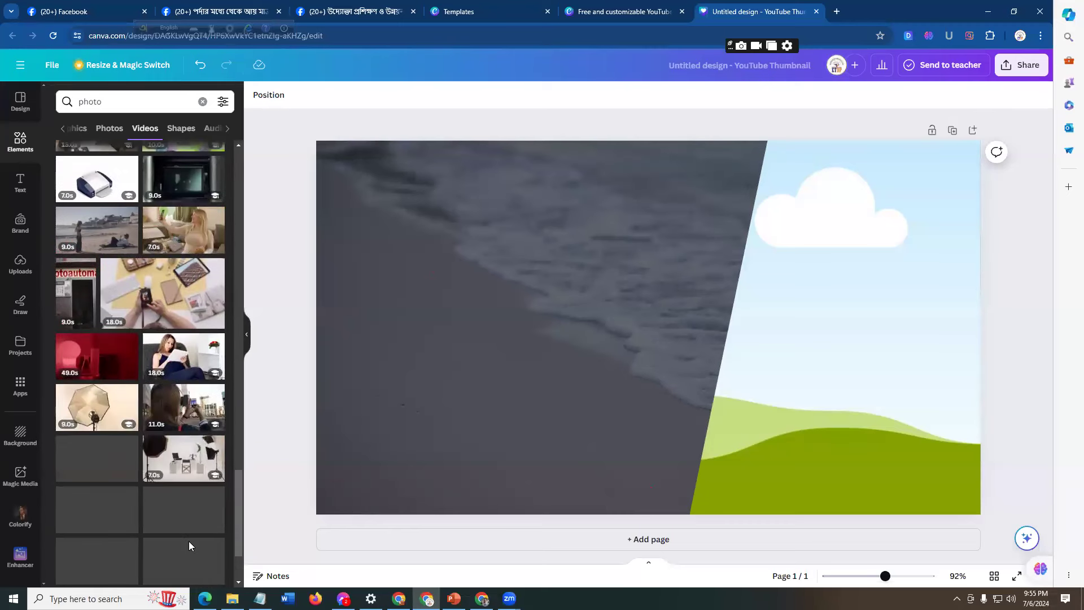
{"action": "scroll", "coordinate": [162, 541], "scroll_direction": "down", "scroll_amount": 2}
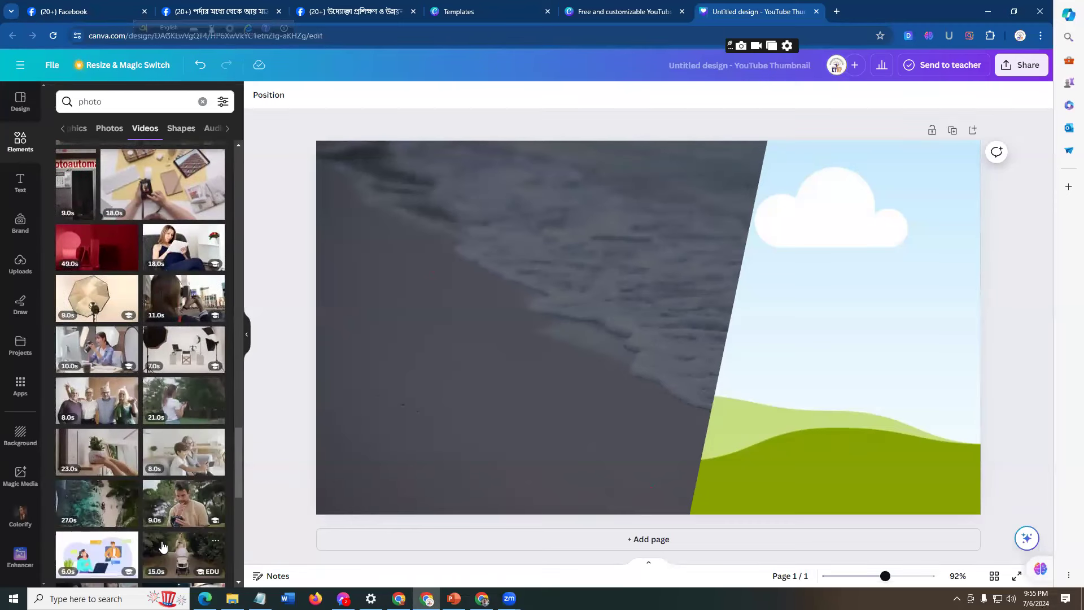
{"action": "scroll", "coordinate": [161, 541], "scroll_direction": "down", "scroll_amount": 3}
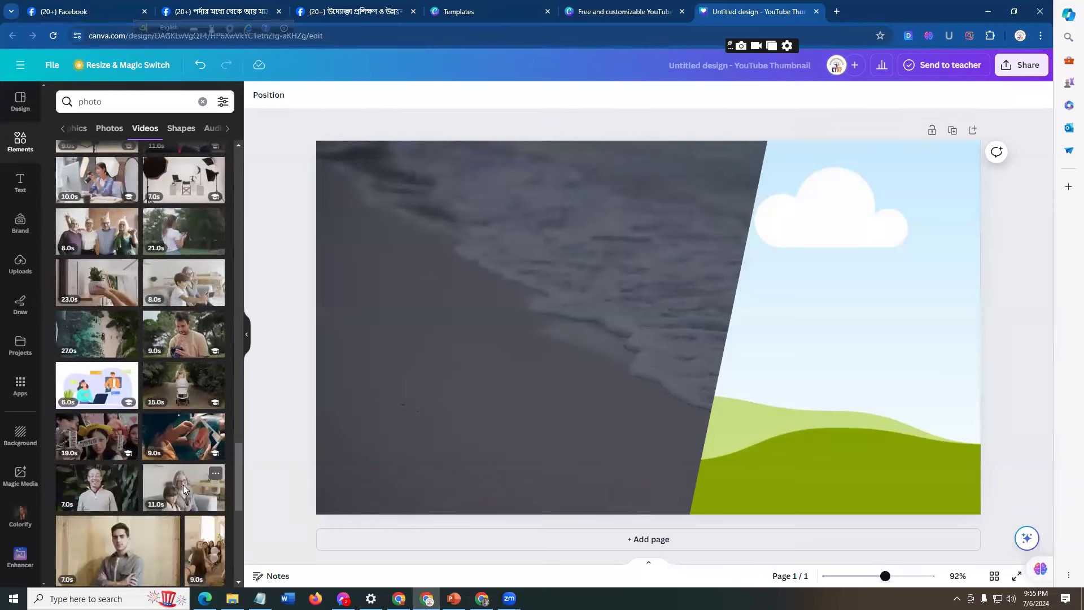
{"action": "scroll", "coordinate": [183, 484], "scroll_direction": "down", "scroll_amount": 4}
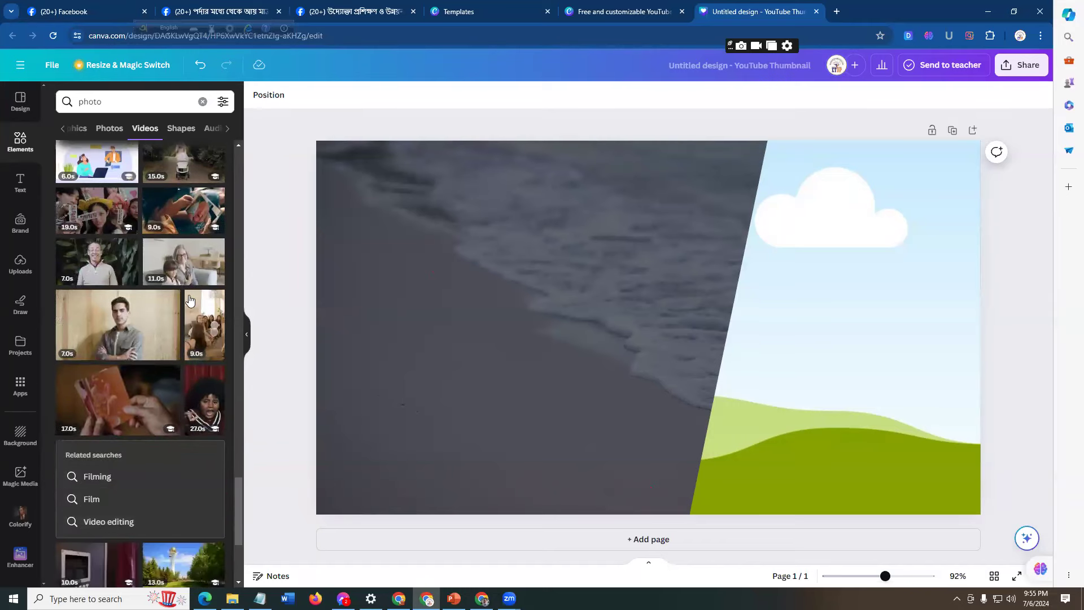
{"action": "scroll", "coordinate": [192, 298], "scroll_direction": "up", "scroll_amount": 3}
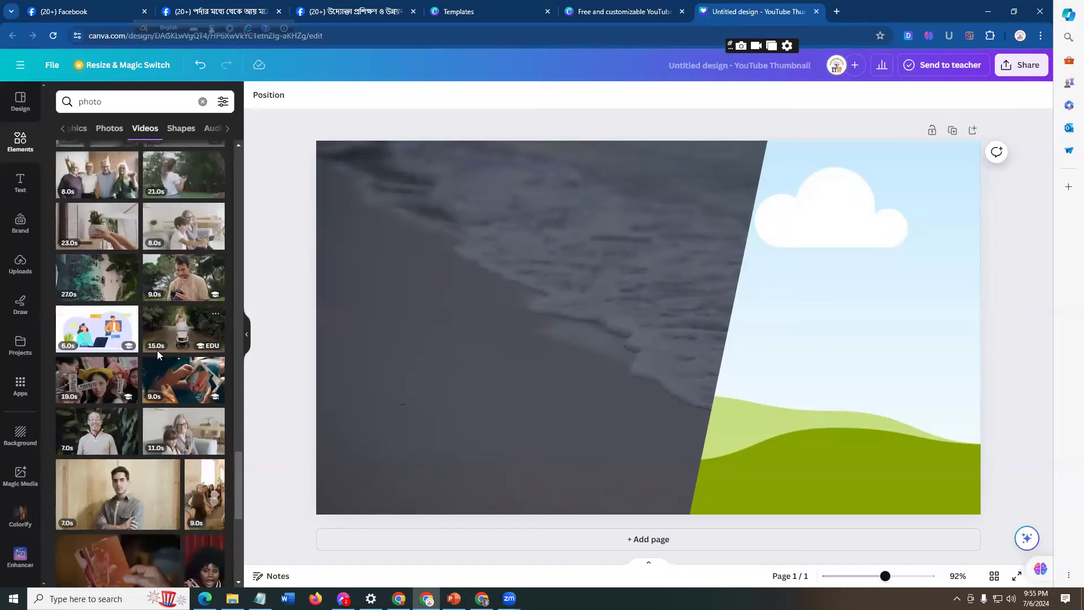
{"action": "scroll", "coordinate": [157, 351], "scroll_direction": "down", "scroll_amount": 7}
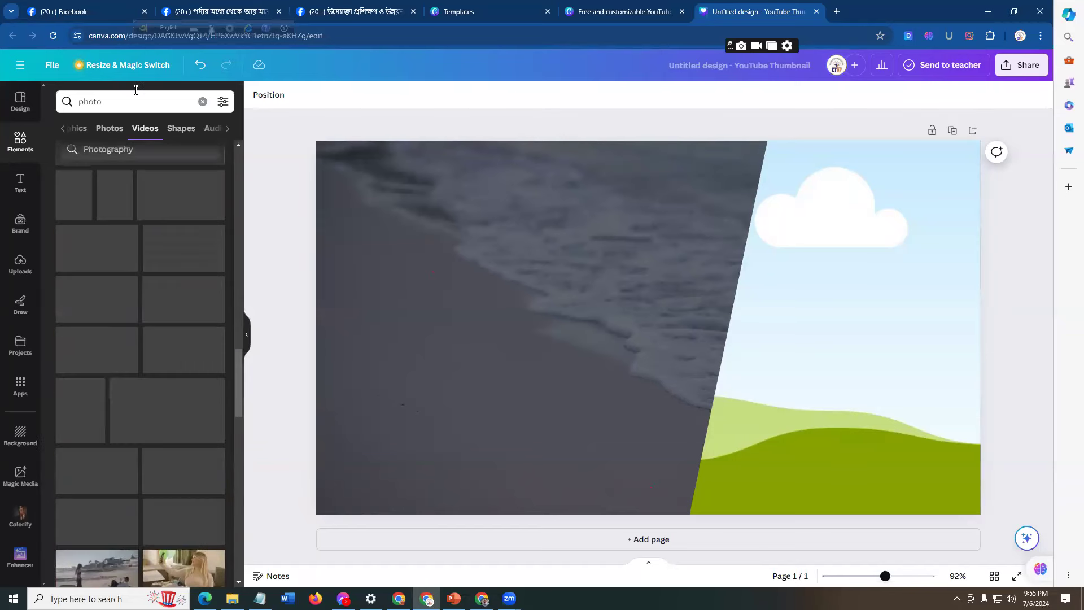
Limit the results to photos and fill the slanted frame with the photo of the dark-haired woman in a white shirt.
{"action": "left_click", "coordinate": [112, 129]}
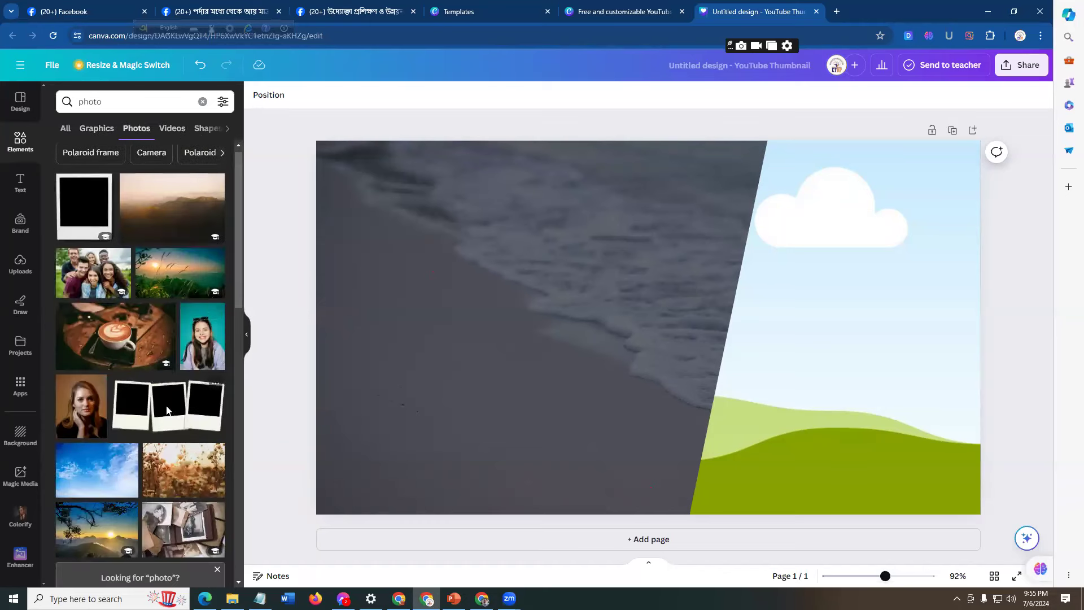
{"action": "scroll", "coordinate": [170, 429], "scroll_direction": "down", "scroll_amount": 6}
{"action": "scroll", "coordinate": [174, 445], "scroll_direction": "up", "scroll_amount": 6}
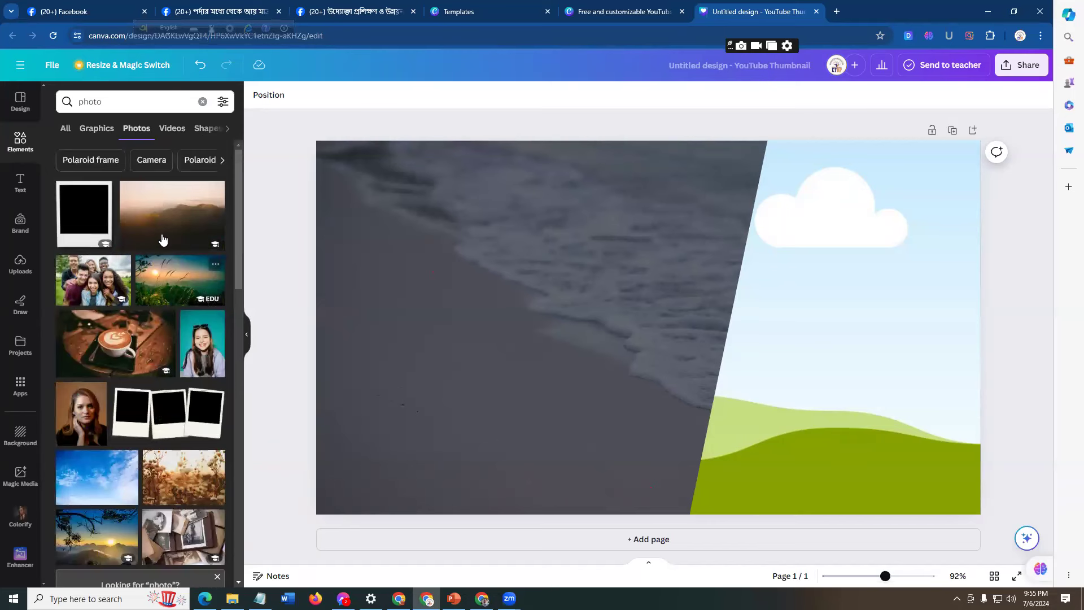
{"action": "scroll", "coordinate": [161, 350], "scroll_direction": "down", "scroll_amount": 4}
{"action": "scroll", "coordinate": [165, 368], "scroll_direction": "down", "scroll_amount": 4}
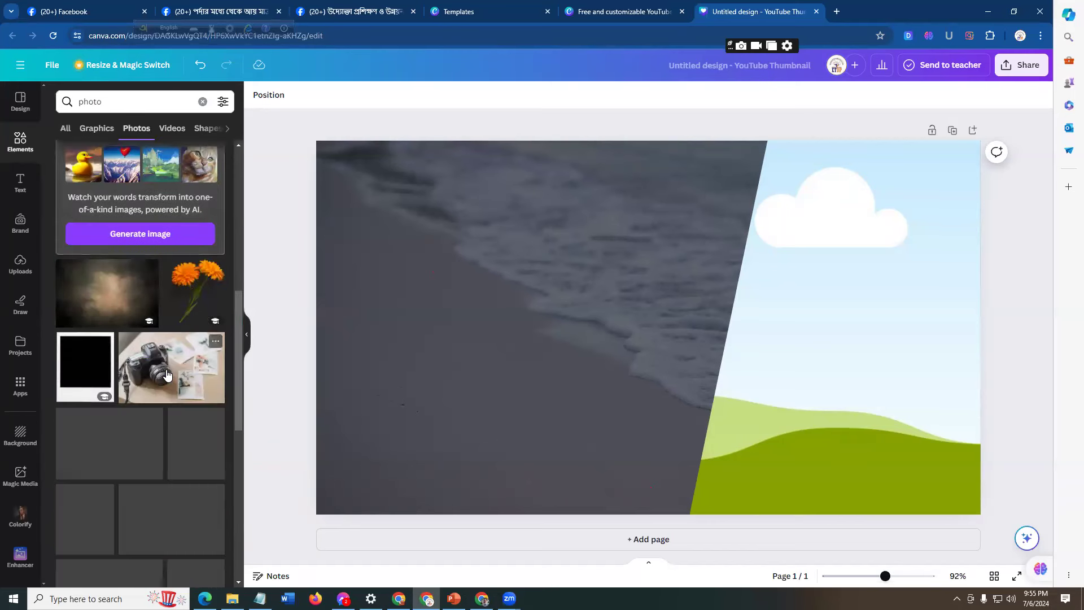
{"action": "scroll", "coordinate": [177, 464], "scroll_direction": "down", "scroll_amount": 3}
{"action": "scroll", "coordinate": [176, 465], "scroll_direction": "down", "scroll_amount": 3}
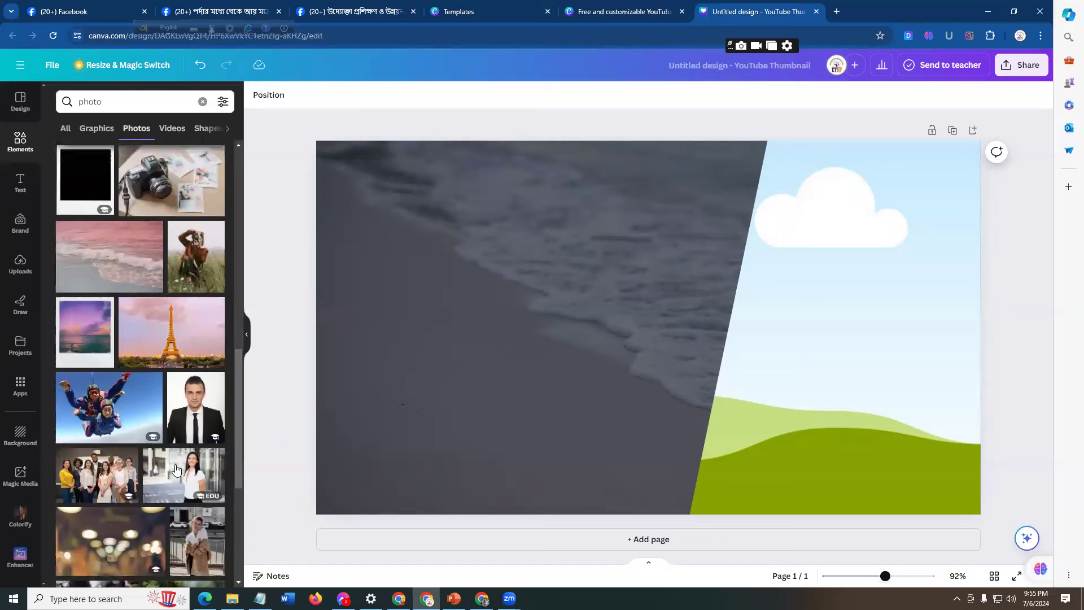
{"action": "scroll", "coordinate": [173, 470], "scroll_direction": "down", "scroll_amount": 4}
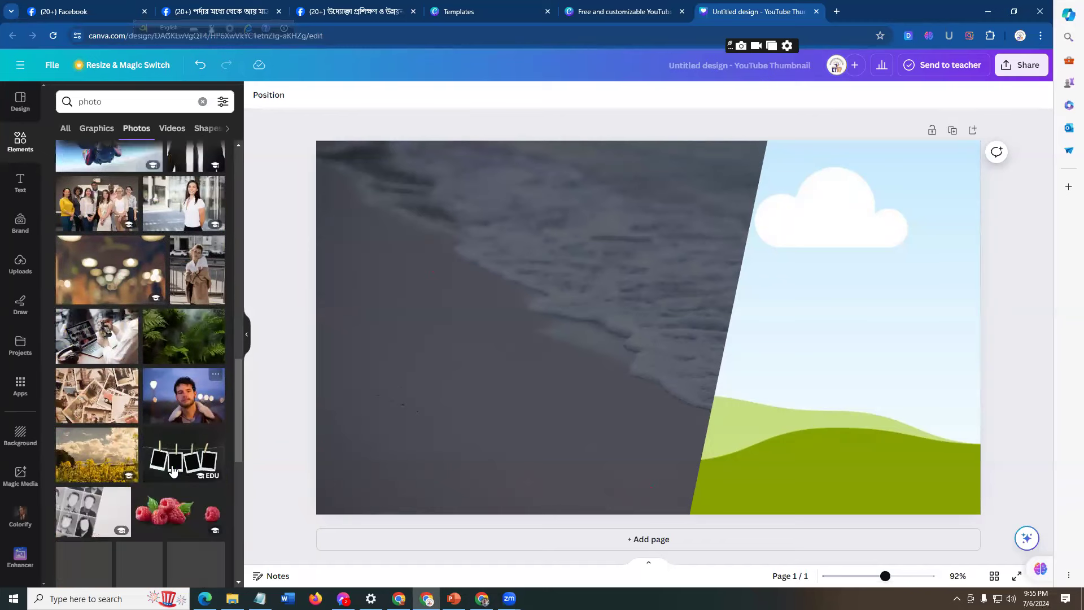
{"action": "scroll", "coordinate": [192, 441], "scroll_direction": "down", "scroll_amount": 2}
{"action": "scroll", "coordinate": [176, 416], "scroll_direction": "up", "scroll_amount": 5}
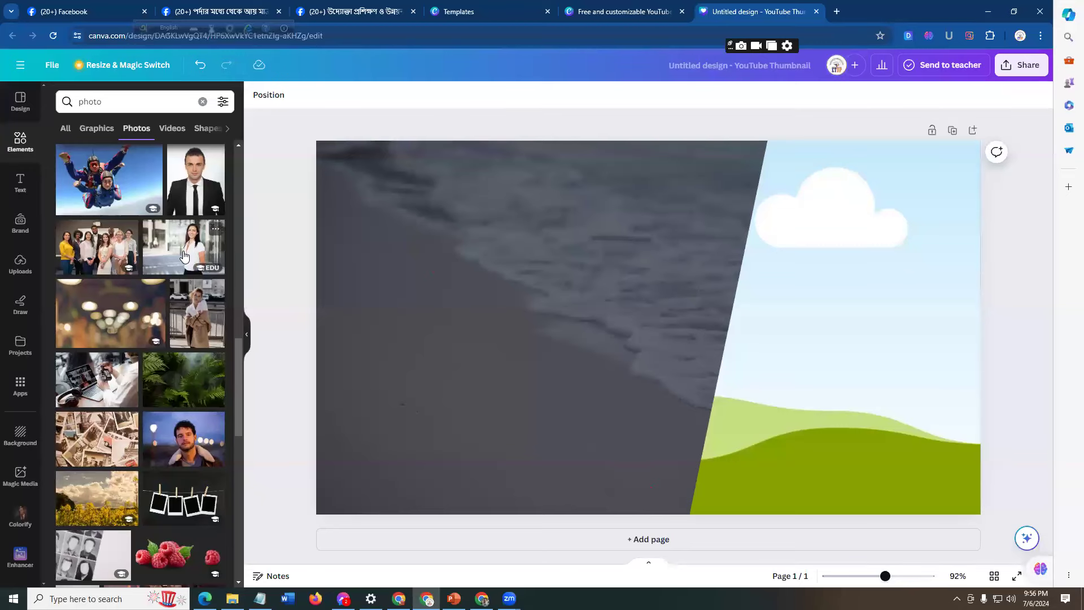
{"action": "left_click_drag", "start_coordinate": [341, 264], "coordinate": [911, 299]}
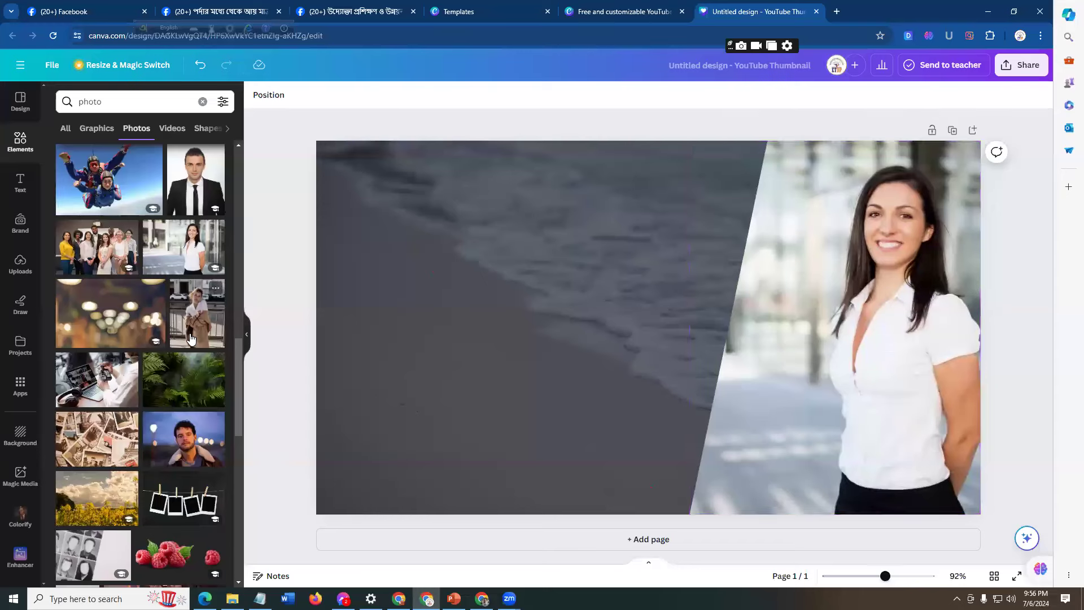
Replace the picture in the slanted frame with the portrait of the dark-haired woman in a white blouse from the photo results.
{"action": "scroll", "coordinate": [191, 339], "scroll_direction": "up", "scroll_amount": 3}
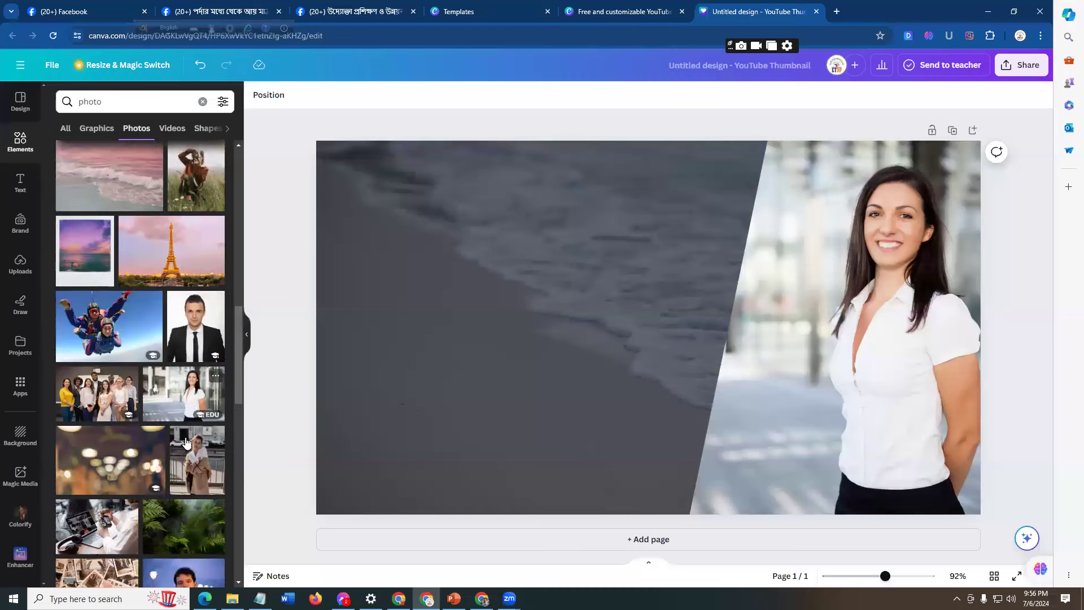
{"action": "scroll", "coordinate": [186, 442], "scroll_direction": "down", "scroll_amount": 3}
{"action": "scroll", "coordinate": [203, 432], "scroll_direction": "down", "scroll_amount": 5}
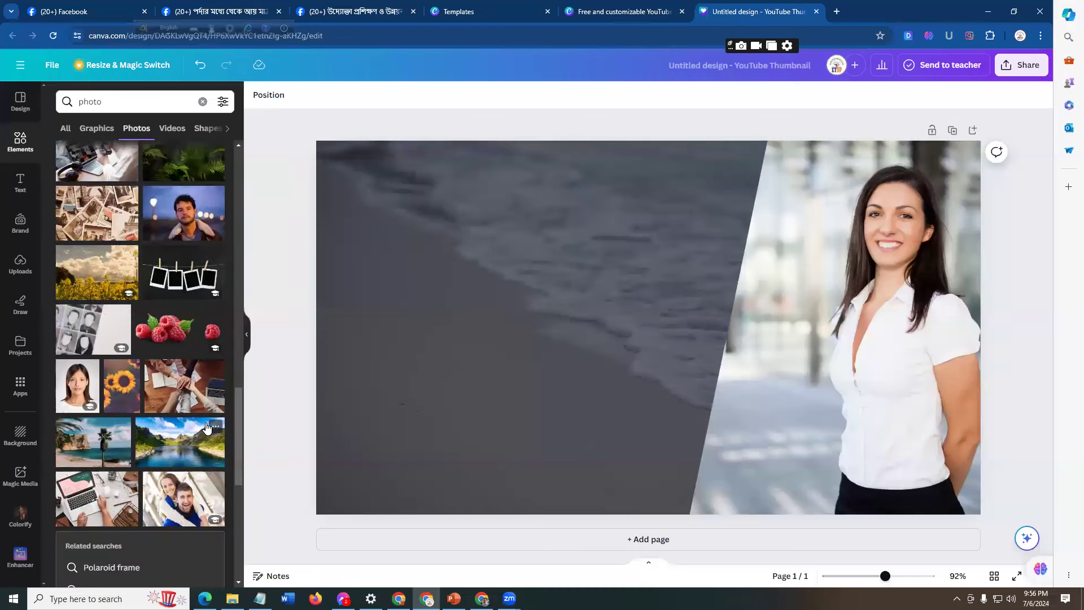
{"action": "left_click_drag", "start_coordinate": [891, 330], "coordinate": [895, 320]}
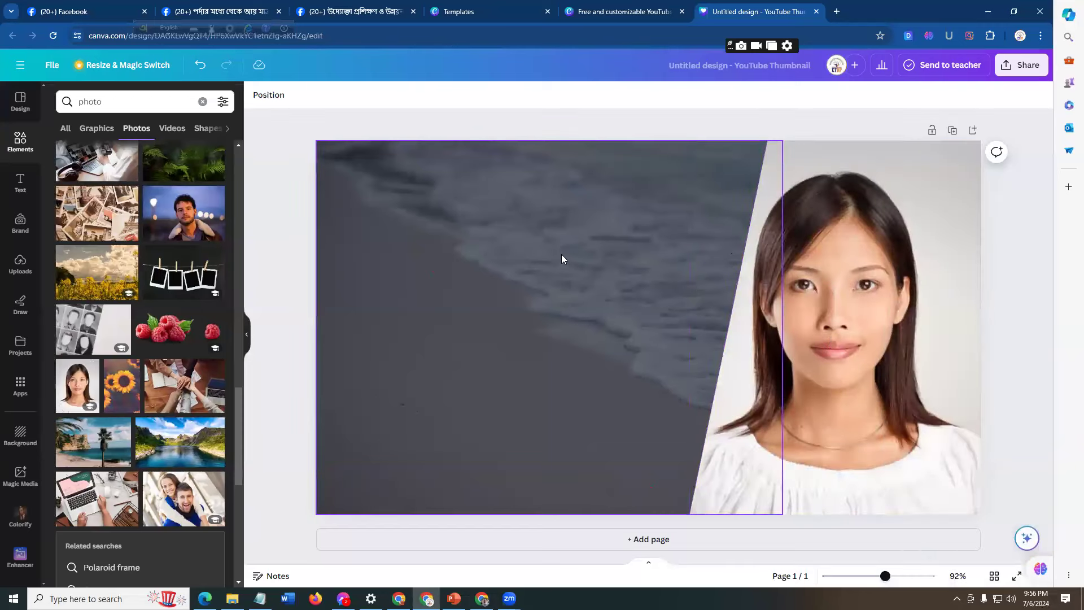
Check the Breaking News reference thumbnail in PowerPoint and return to the Canva design.
{"action": "left_click", "coordinate": [536, 278]}
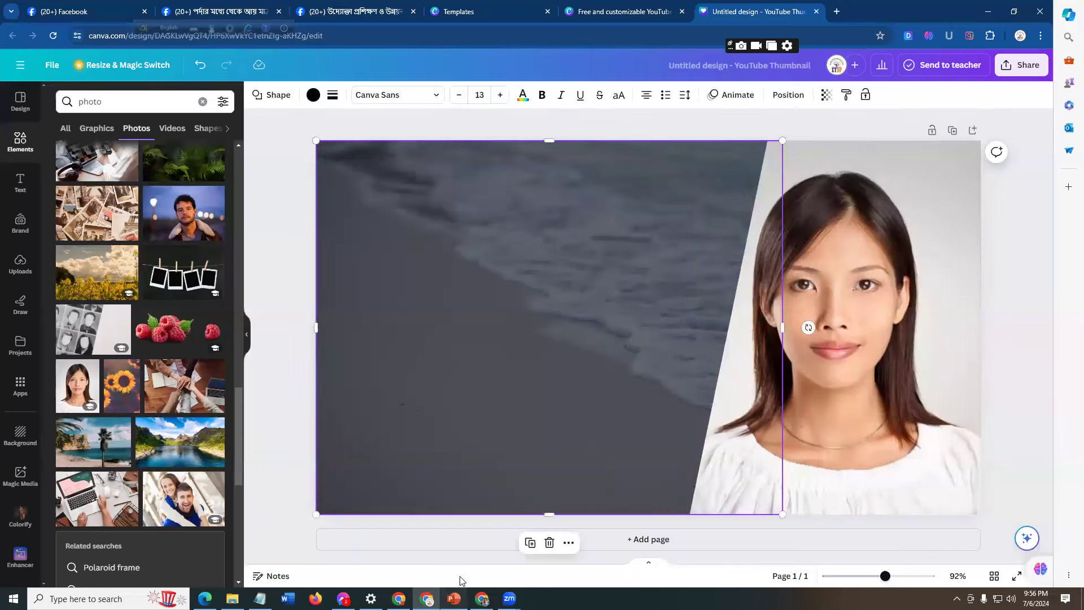
{"action": "key", "text": "alt+Tab"}
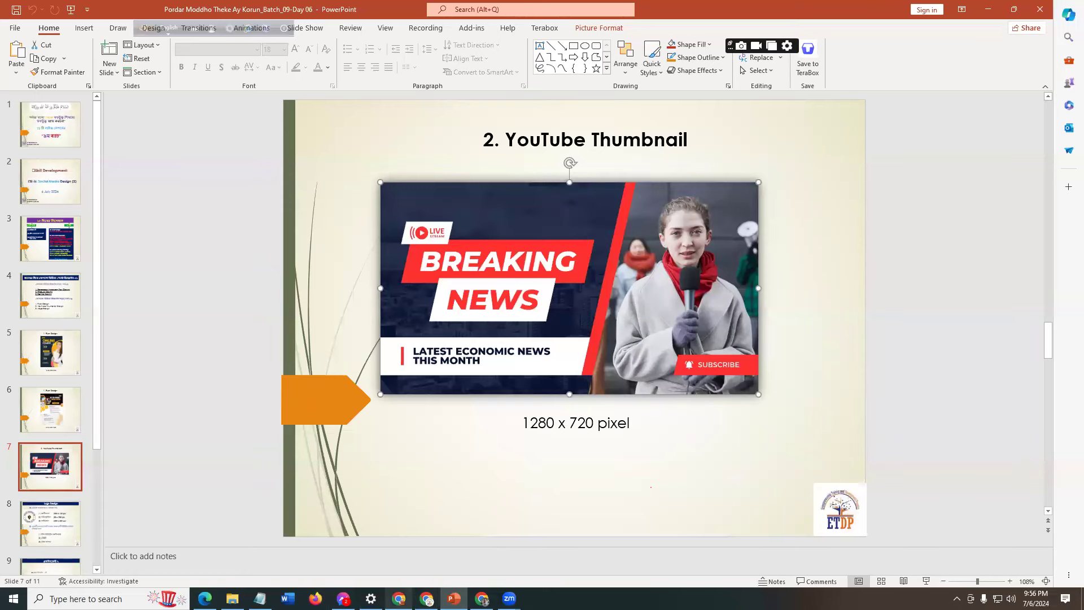
{"action": "left_click", "coordinate": [424, 590]}
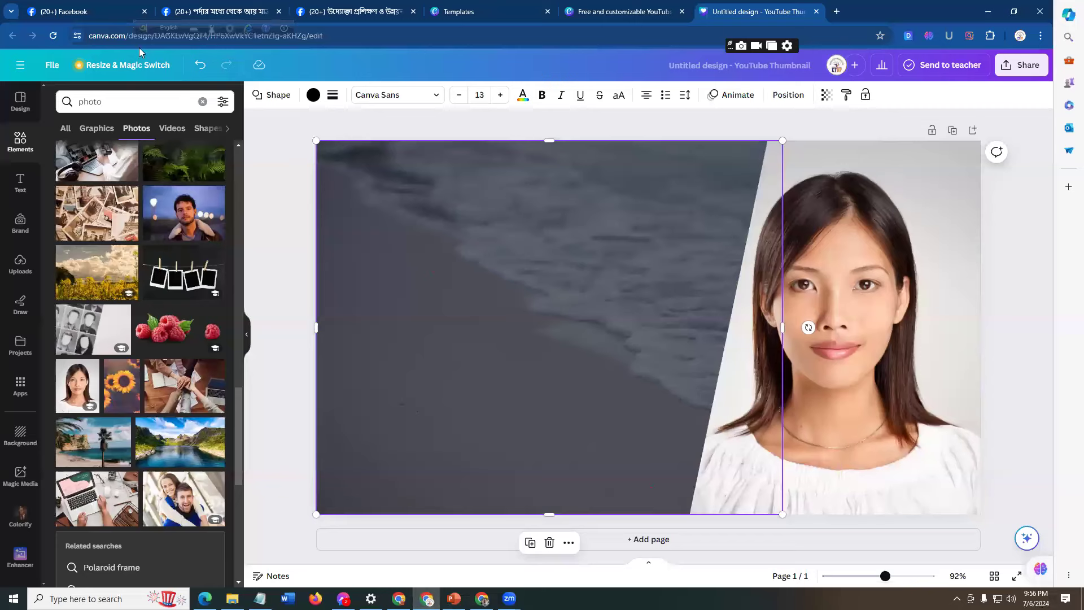
Search the elements library for "shapes" and limit the results to basic shapes.
{"action": "left_click", "coordinate": [109, 101]}
{"action": "key", "text": "BackSpace"}
{"action": "key", "text": "BackSpace"}
{"action": "key", "text": "BackSpace"}
{"action": "key", "text": "BackSpace"}
{"action": "key", "text": "BackSpace"}
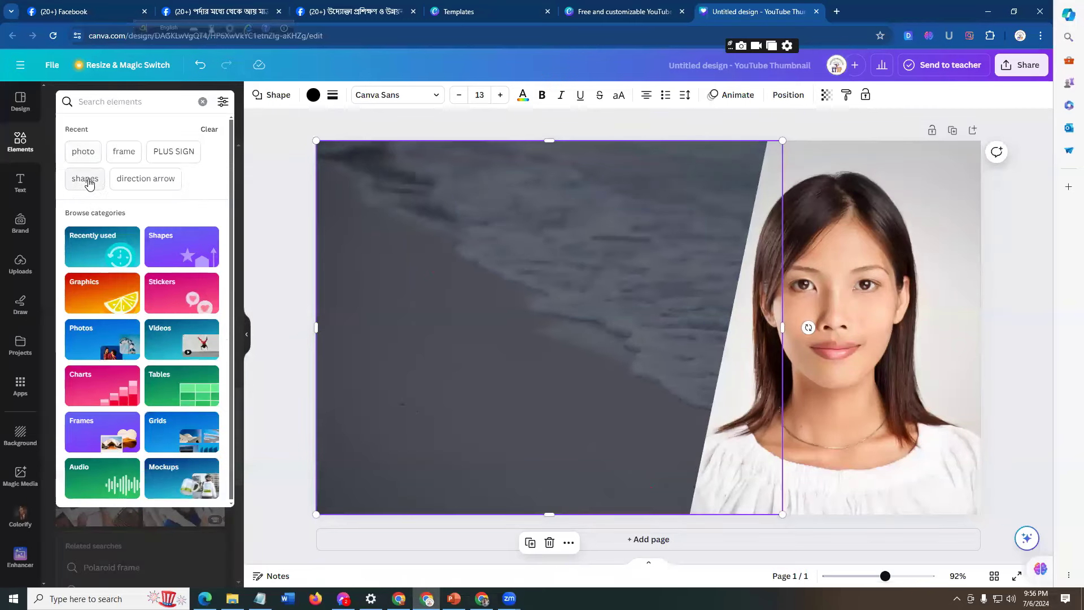
{"action": "left_click", "coordinate": [86, 179]}
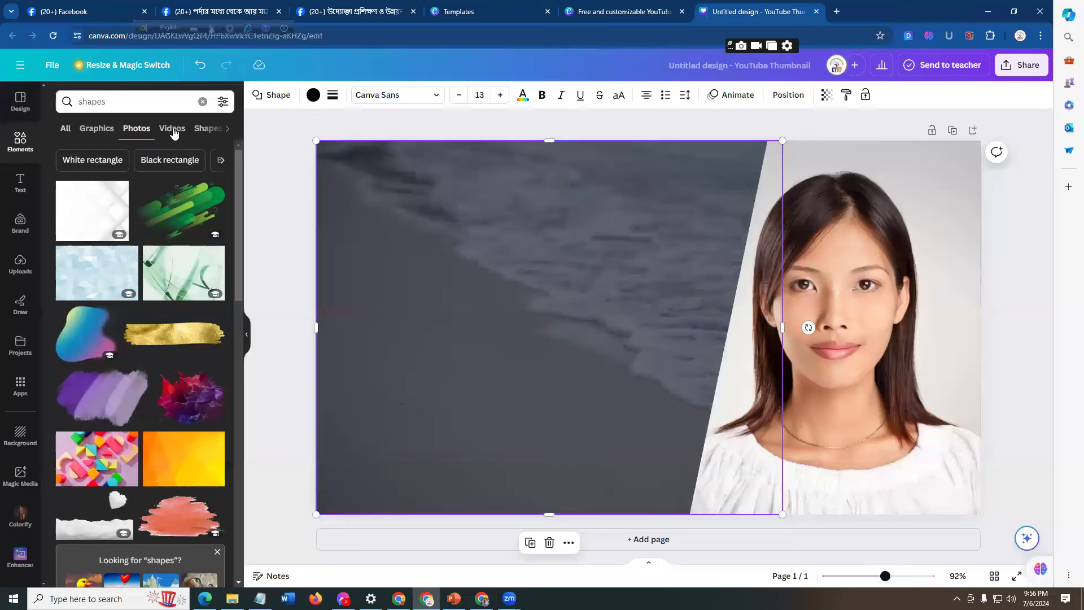
{"action": "left_click", "coordinate": [202, 128]}
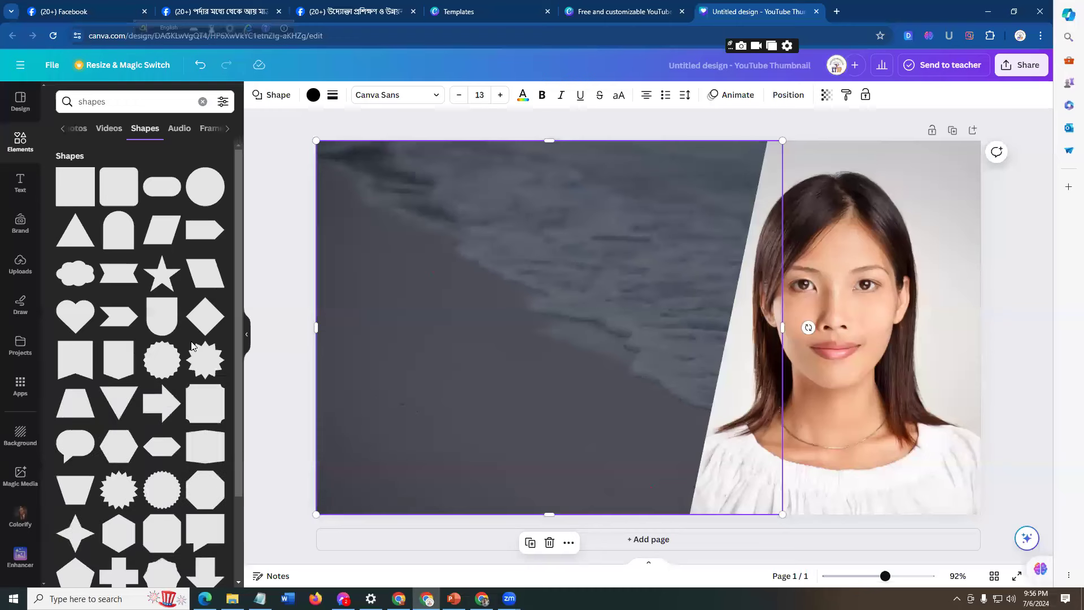
Try a backward-slanting parallelogram on the overlay and rotate it so its sides lean the same way as the frame's edge.
{"action": "scroll", "coordinate": [171, 384], "scroll_direction": "down", "scroll_amount": 2}
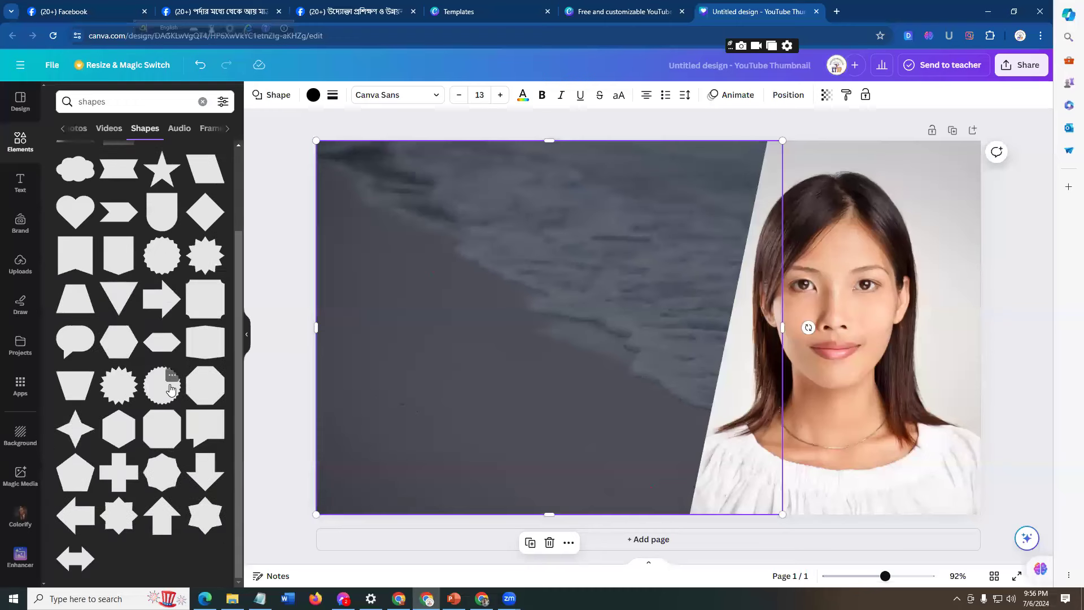
{"action": "scroll", "coordinate": [90, 439], "scroll_direction": "up", "scroll_amount": 2}
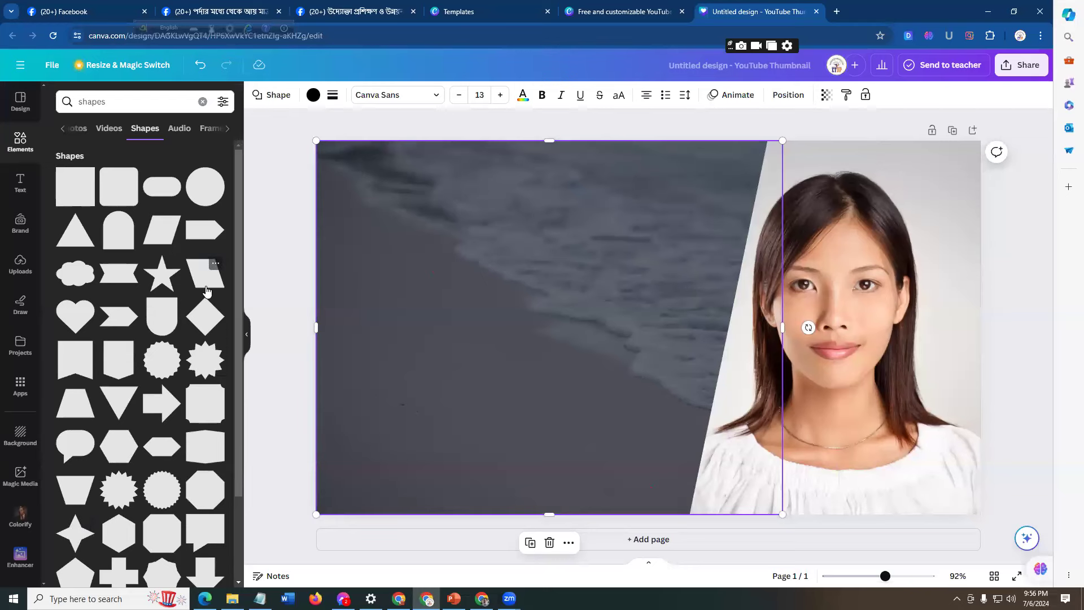
{"action": "scroll", "coordinate": [147, 447], "scroll_direction": "down", "scroll_amount": 2}
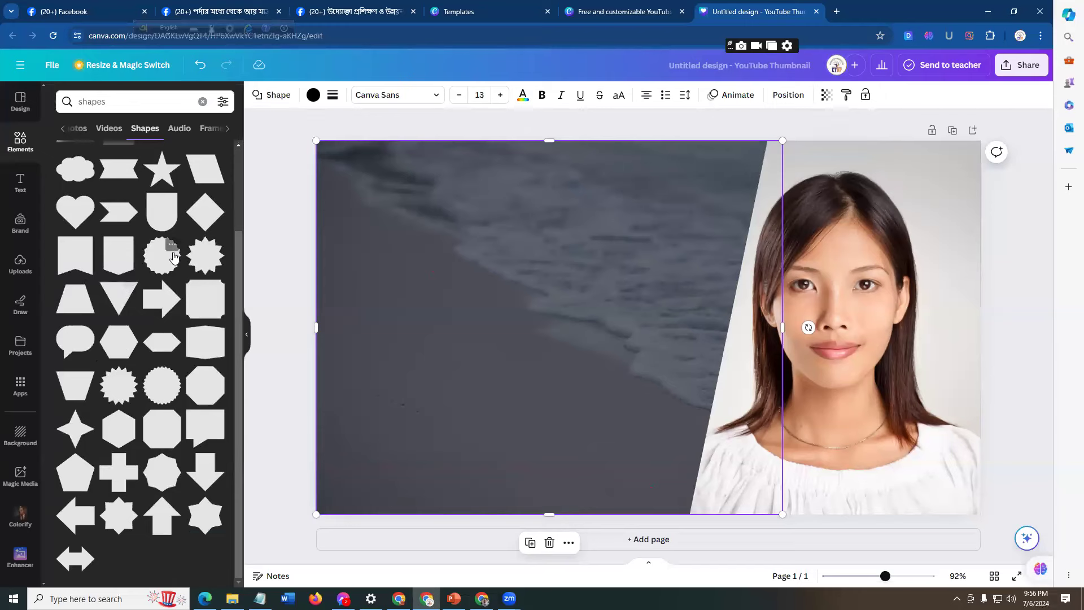
{"action": "scroll", "coordinate": [211, 267], "scroll_direction": "up", "scroll_amount": 2}
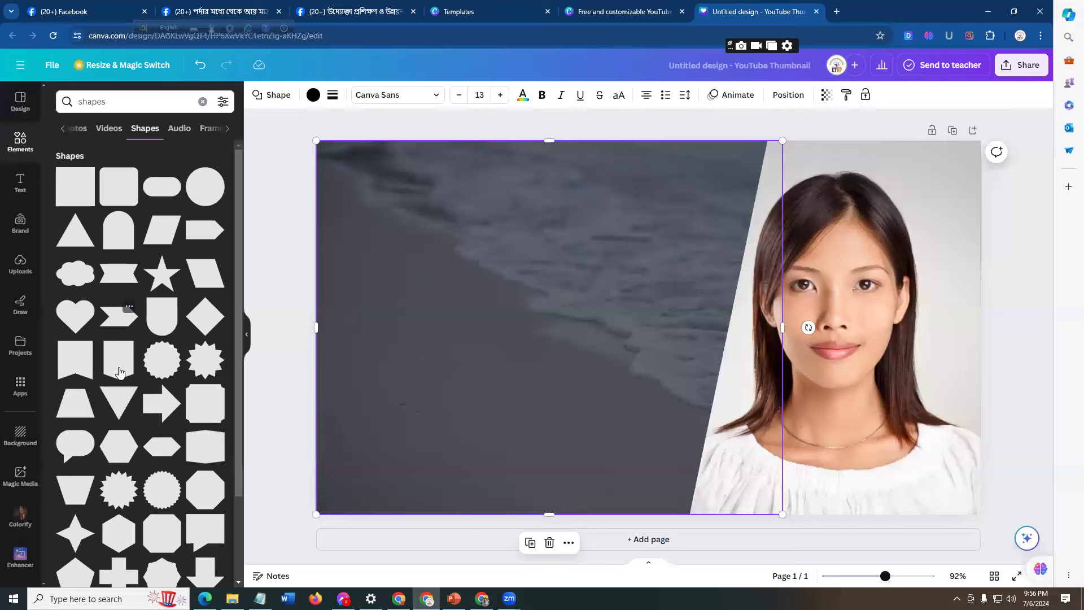
{"action": "scroll", "coordinate": [169, 350], "scroll_direction": "down", "scroll_amount": 2}
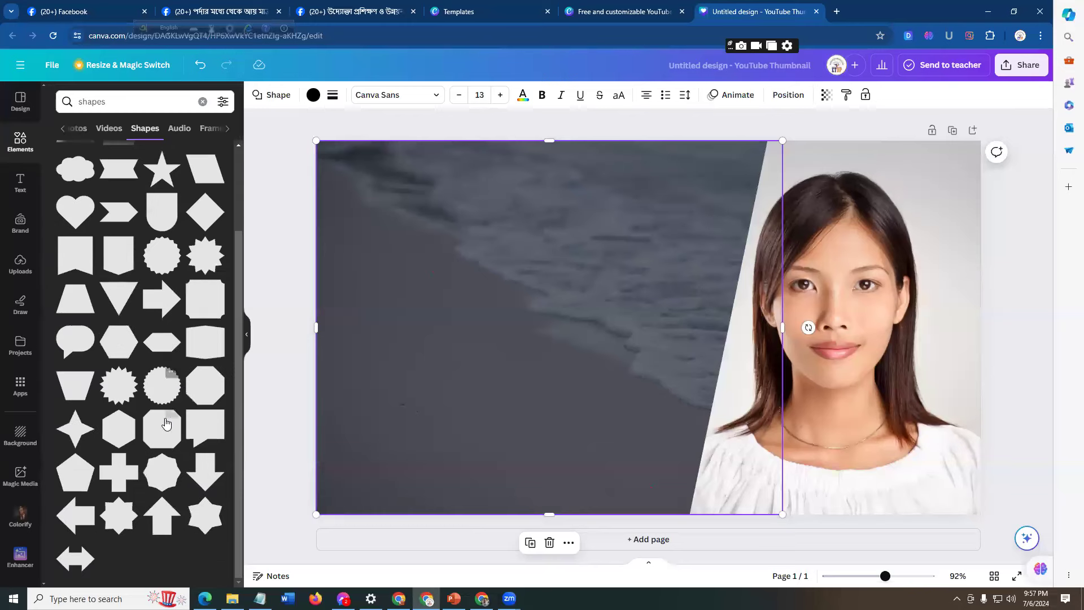
{"action": "scroll", "coordinate": [192, 293], "scroll_direction": "up", "scroll_amount": 2}
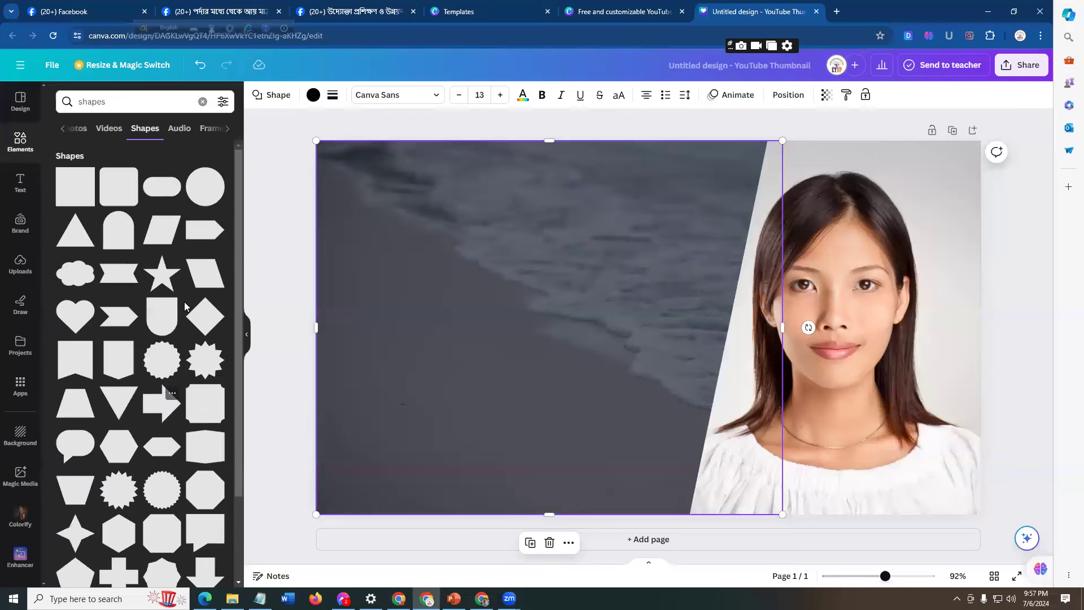
{"action": "left_click", "coordinate": [216, 278]}
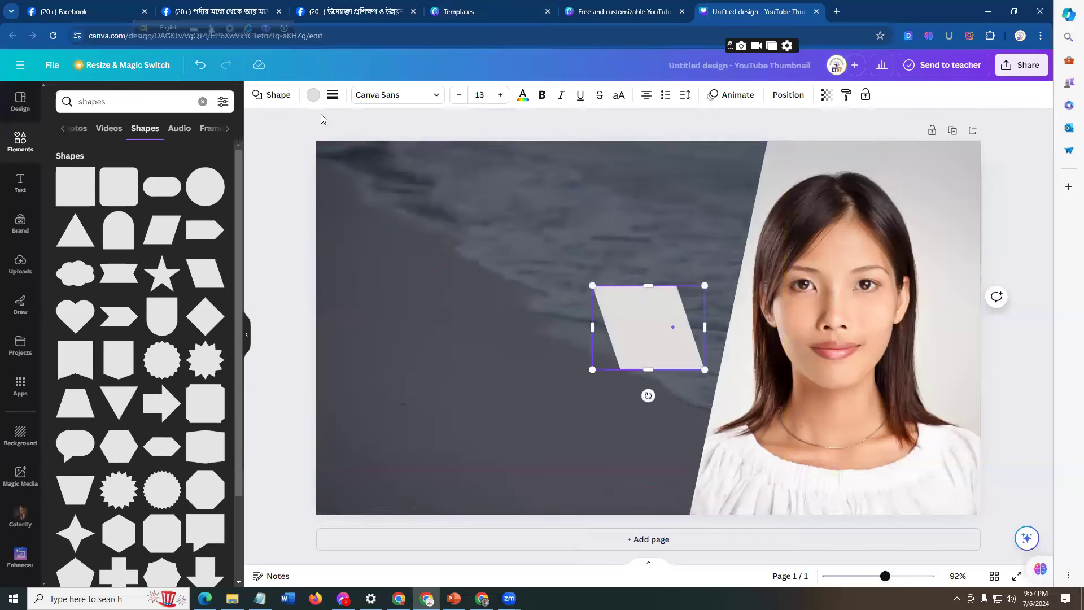
{"action": "left_click", "coordinate": [663, 329]}
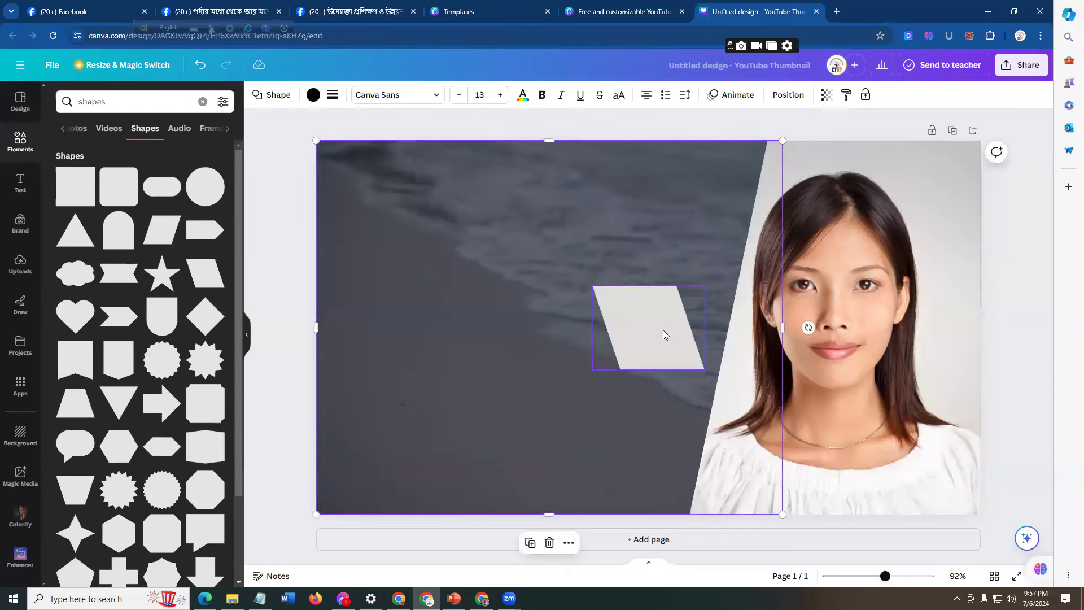
{"action": "left_click", "coordinate": [277, 97]}
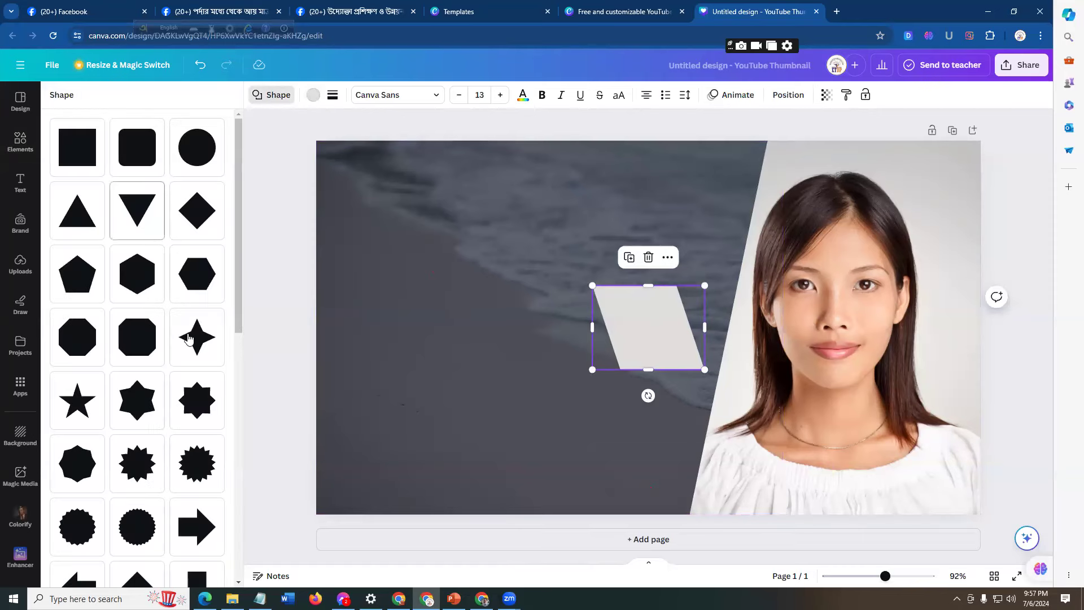
{"action": "scroll", "coordinate": [170, 339], "scroll_direction": "down", "scroll_amount": 5}
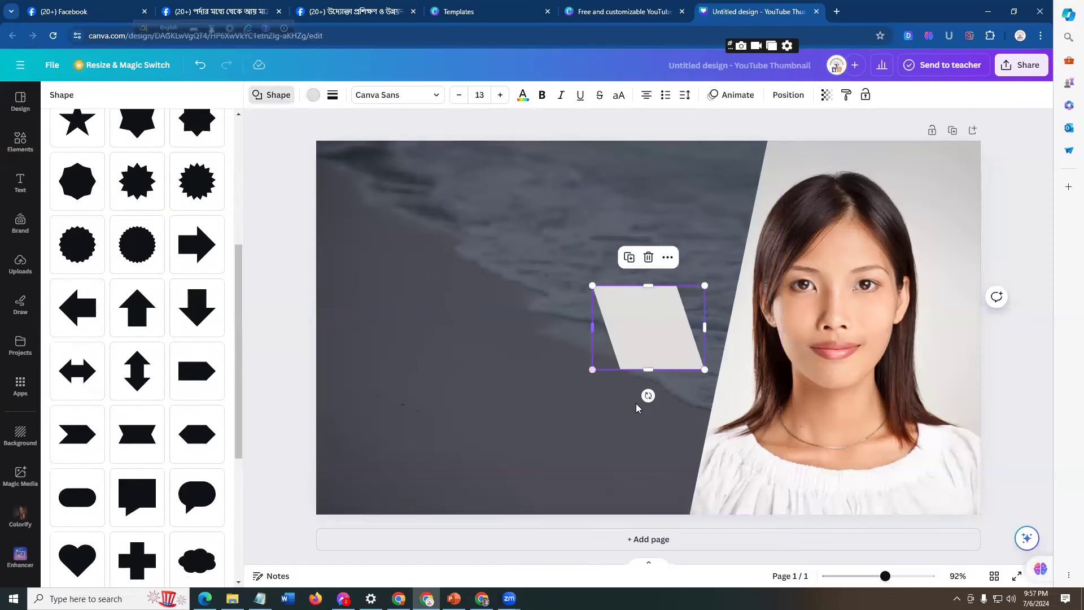
{"action": "left_click_drag", "start_coordinate": [649, 395], "coordinate": [683, 342]}
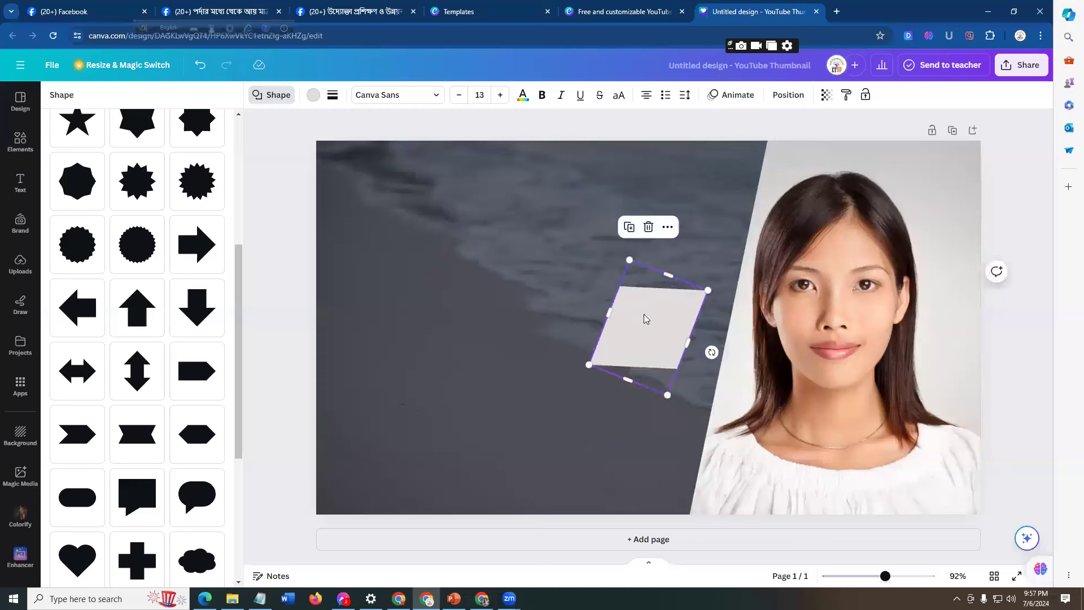
Enter the sample text "fgfgf" in the rotated parallelogram, and delete the shape.
{"action": "left_click", "coordinate": [637, 314]}
{"action": "type", "text": "fg"}
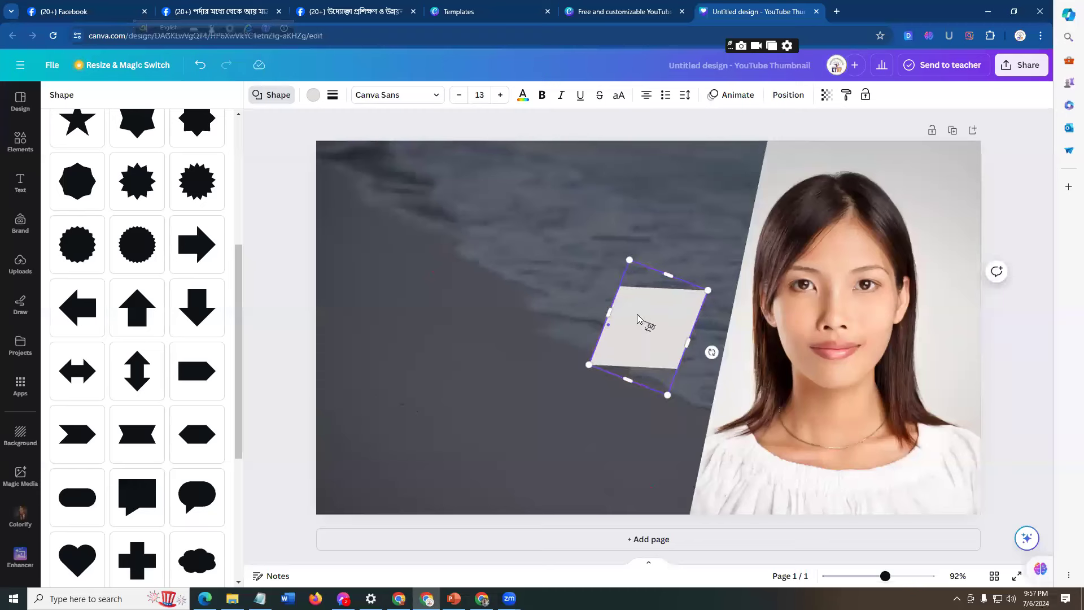
{"action": "type", "text": "fgd"}
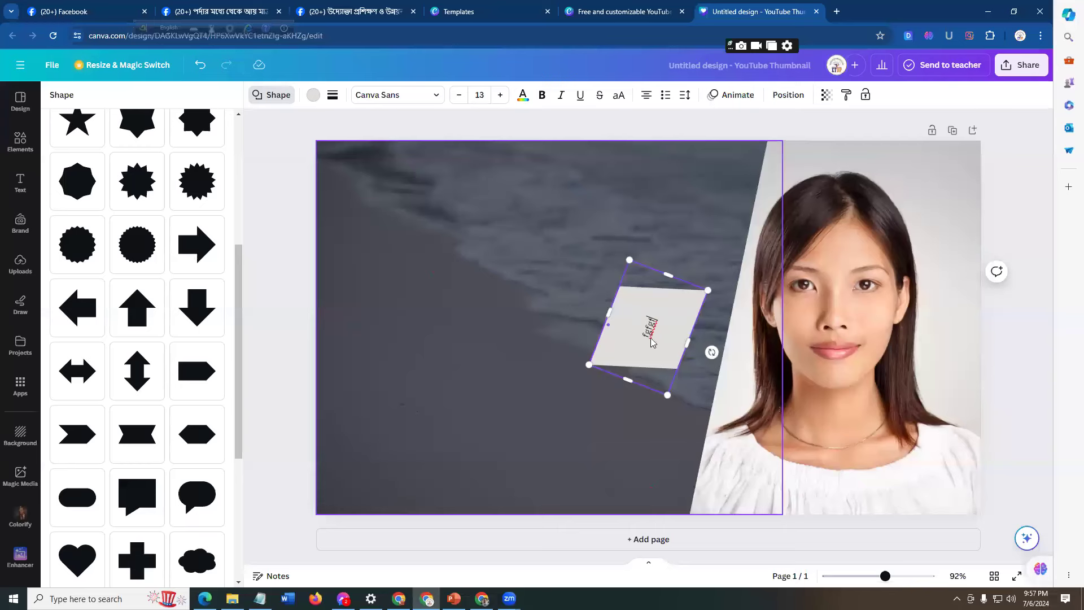
{"action": "left_click", "coordinate": [652, 340]}
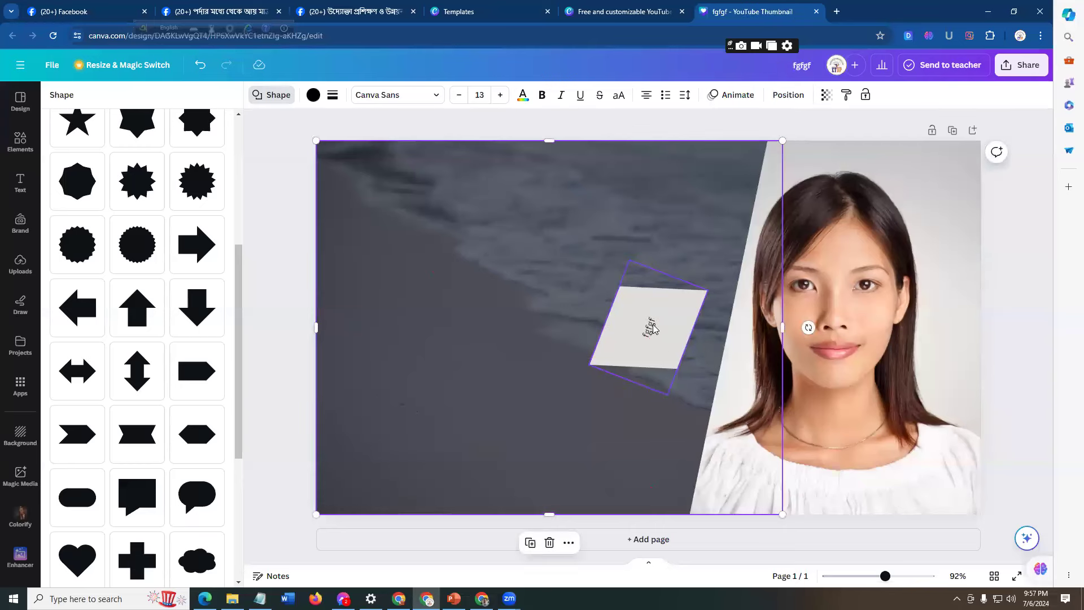
{"action": "left_click", "coordinate": [651, 323]}
{"action": "key", "text": "Delete"}
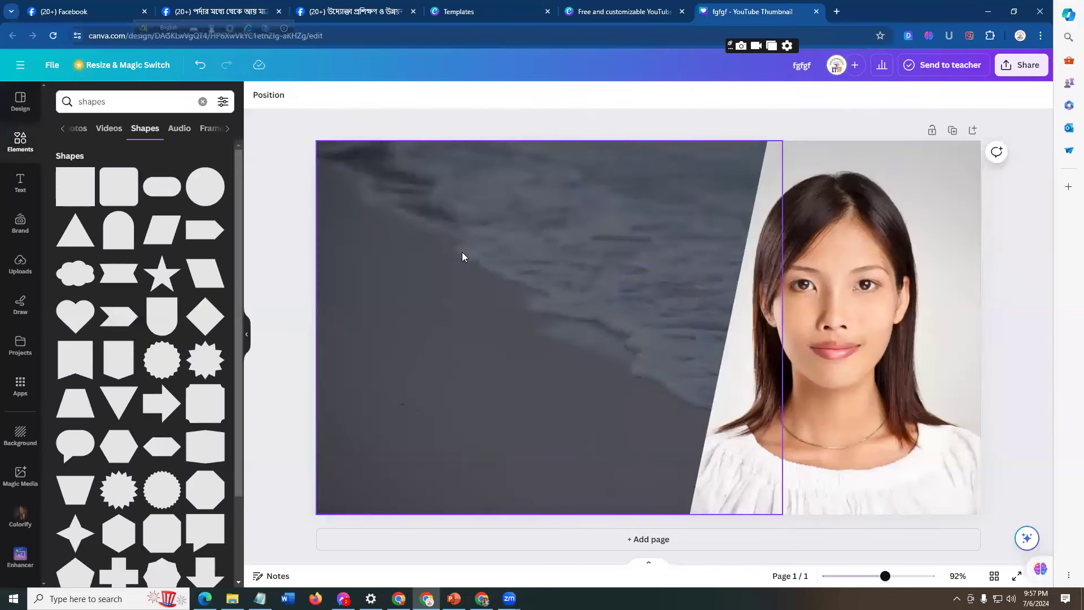
Compare the available shapes with the Breaking News banners on the PowerPoint reference slide, and return to the Canva design.
{"action": "left_click", "coordinate": [462, 257]}
{"action": "scroll", "coordinate": [137, 327], "scroll_direction": "down", "scroll_amount": 2}
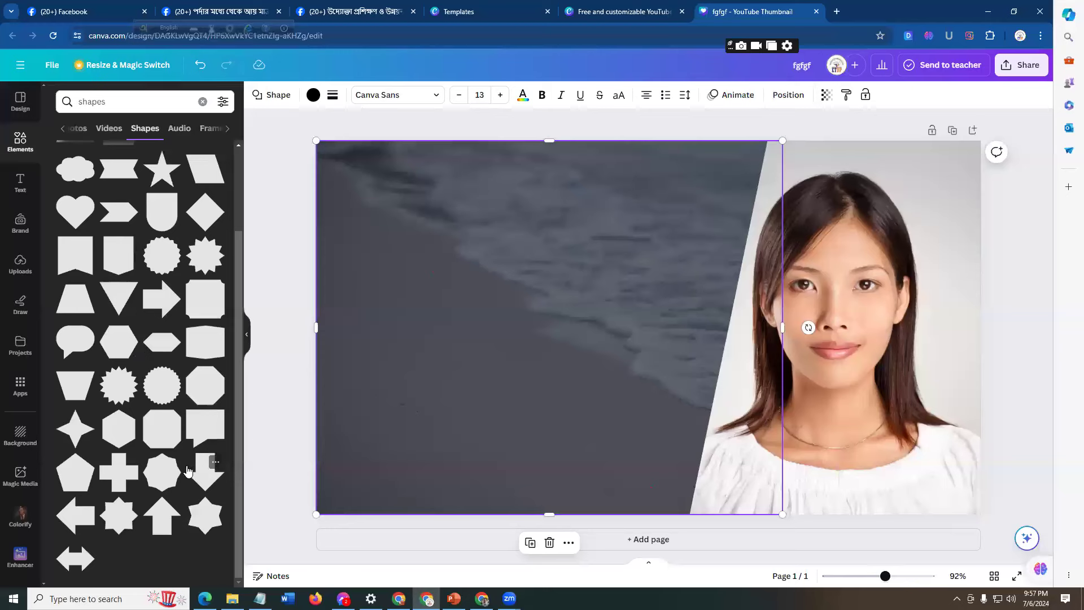
{"action": "scroll", "coordinate": [90, 481], "scroll_direction": "up", "scroll_amount": 2}
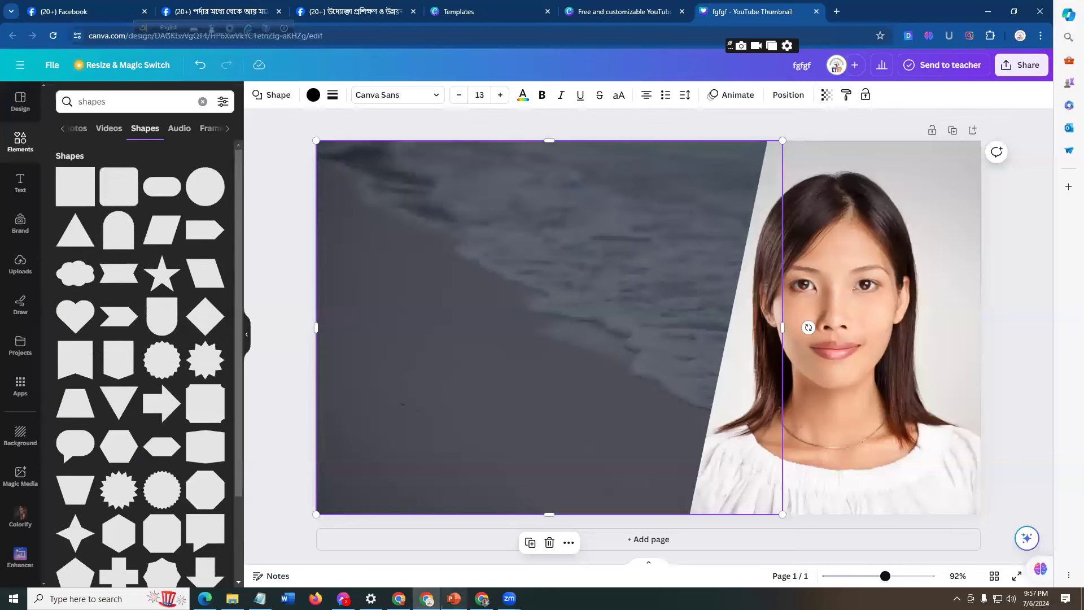
{"action": "key", "text": "alt+Tab"}
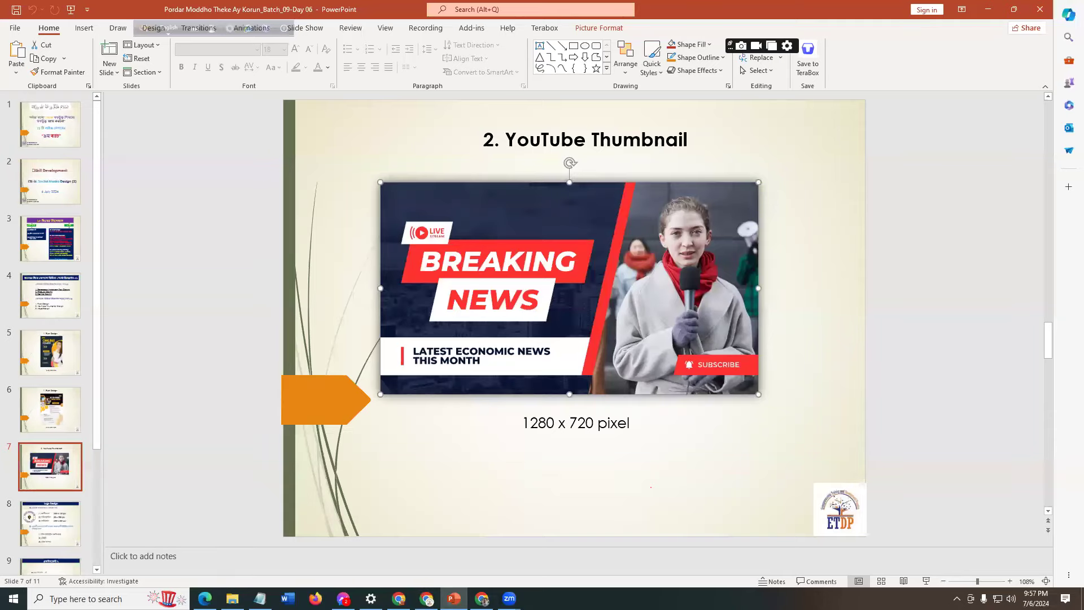
{"action": "key", "text": "alt+Tab"}
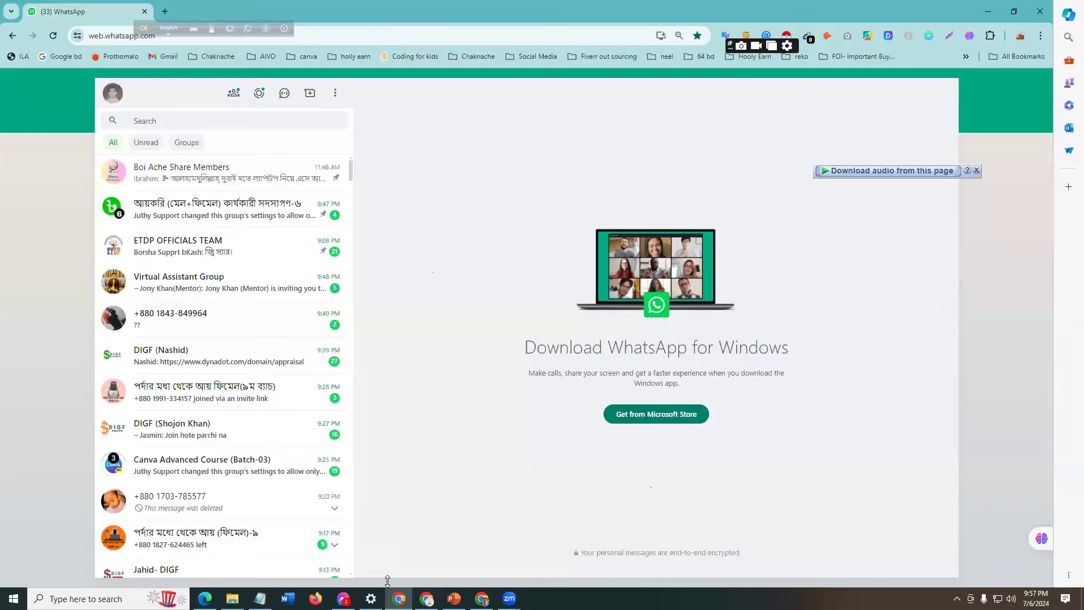
{"action": "left_click", "coordinate": [400, 599]}
{"action": "key", "text": "alt+Tab"}
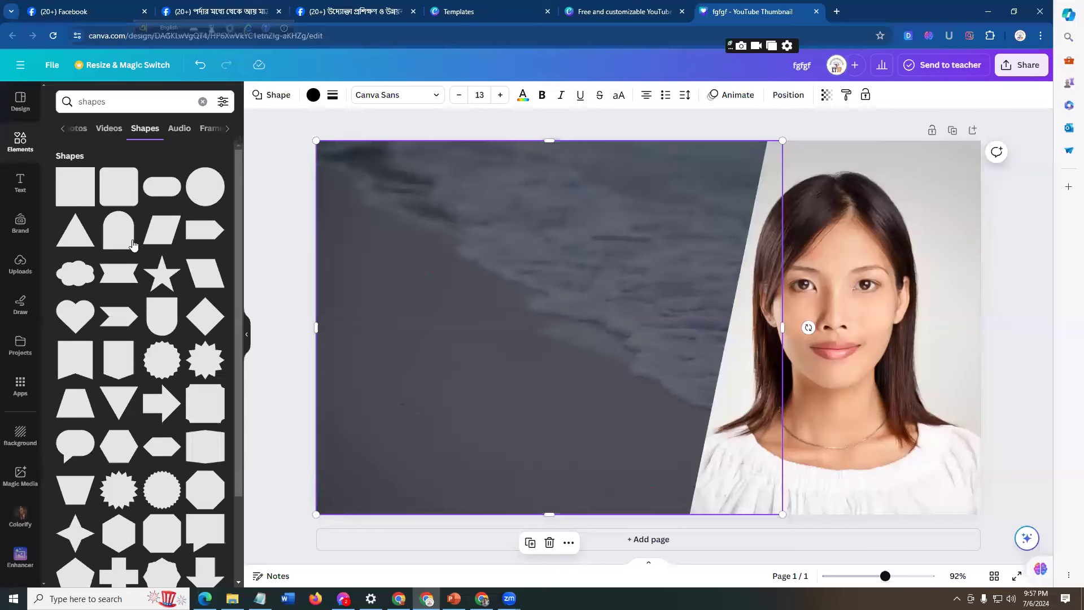
{"action": "left_click", "coordinate": [81, 193]}
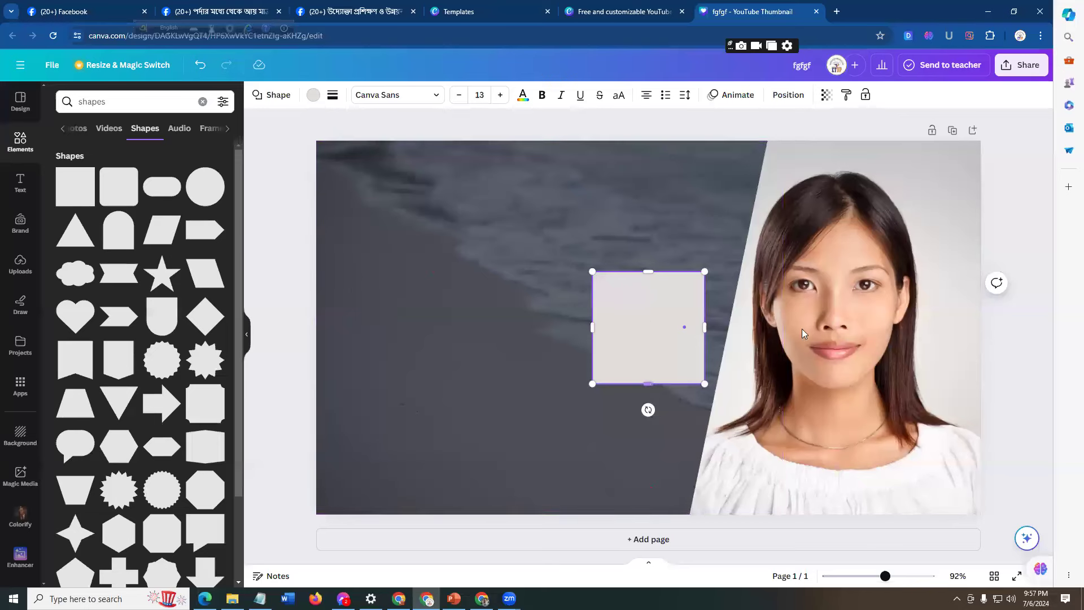
{"action": "left_click", "coordinate": [669, 178]}
{"action": "left_click", "coordinate": [650, 329]}
{"action": "key", "text": "Delete"}
Add a forward-slanting parallelogram to the upper part of the dark overlay, and stretch it into a wide, flat headline banner.
{"action": "left_click", "coordinate": [167, 227]}
{"action": "left_click_drag", "start_coordinate": [651, 280], "coordinate": [493, 272]}
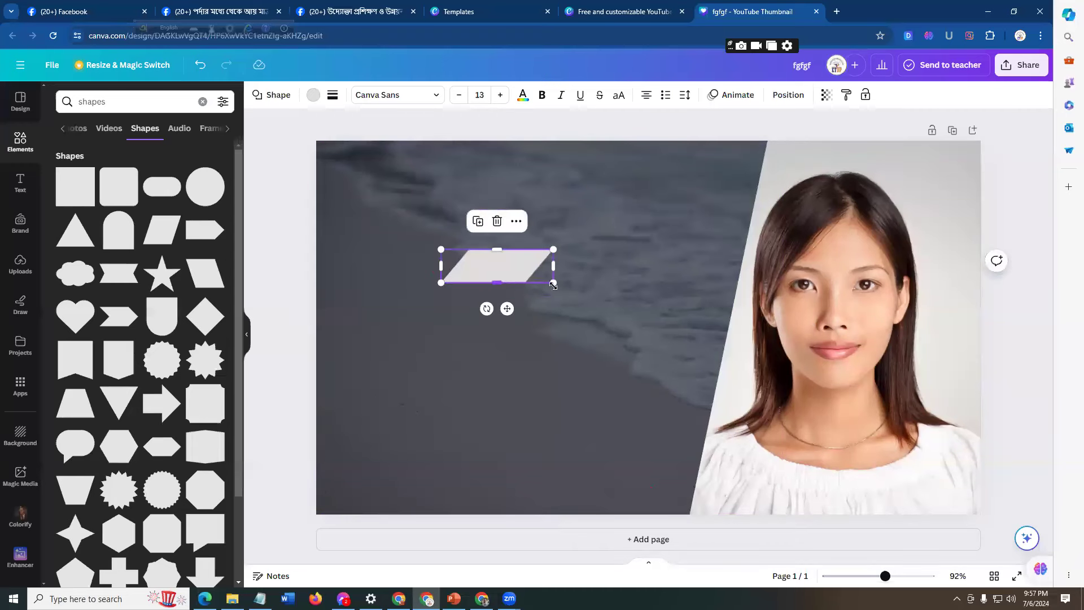
{"action": "left_click_drag", "start_coordinate": [586, 297], "coordinate": [635, 308]}
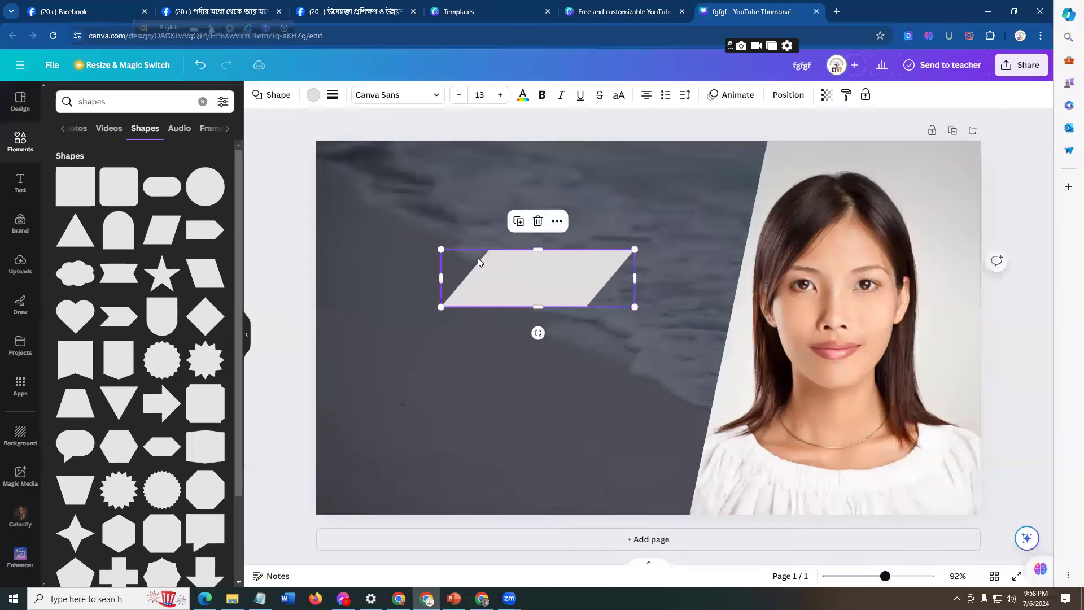
{"action": "left_click_drag", "start_coordinate": [439, 247], "coordinate": [373, 230]}
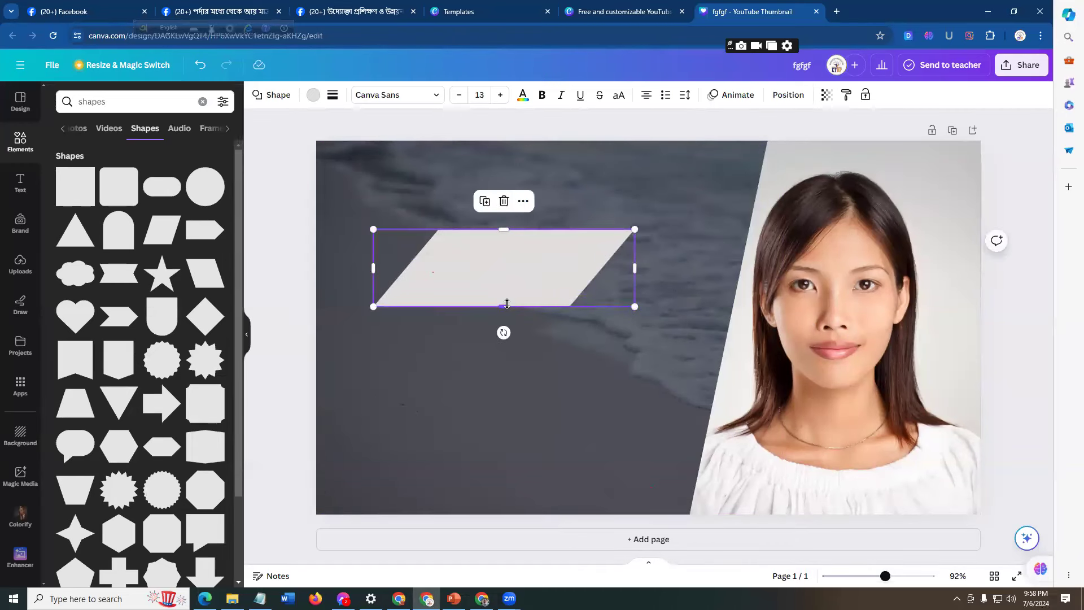
{"action": "left_click_drag", "start_coordinate": [506, 305], "coordinate": [506, 271]}
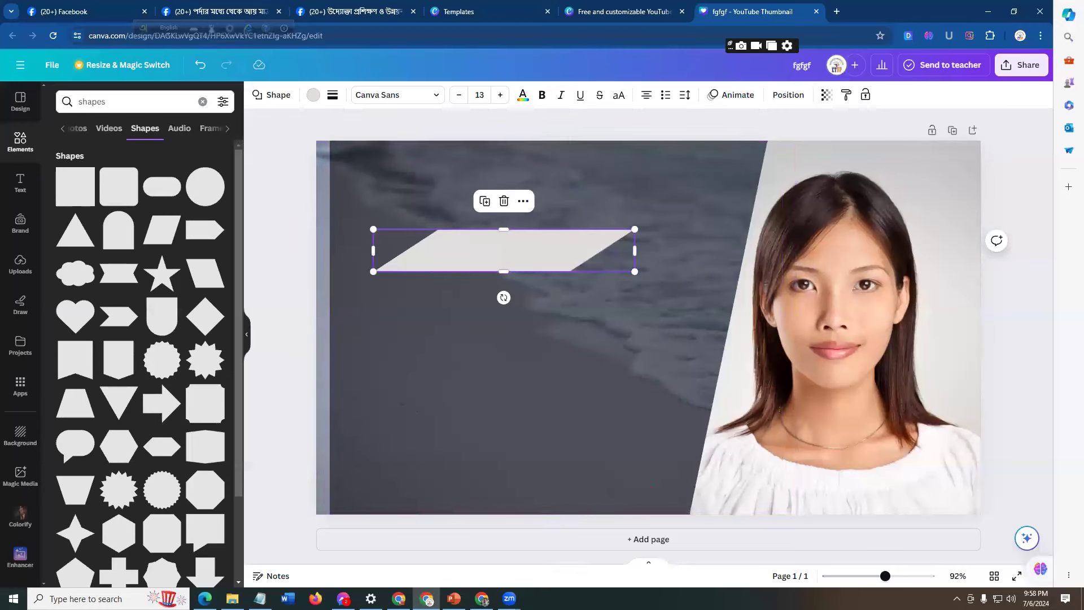
Compare the parallelogram banner with the PowerPoint reference slide, and delete the parallelogram from the Canva design.
{"action": "left_click", "coordinate": [454, 599]}
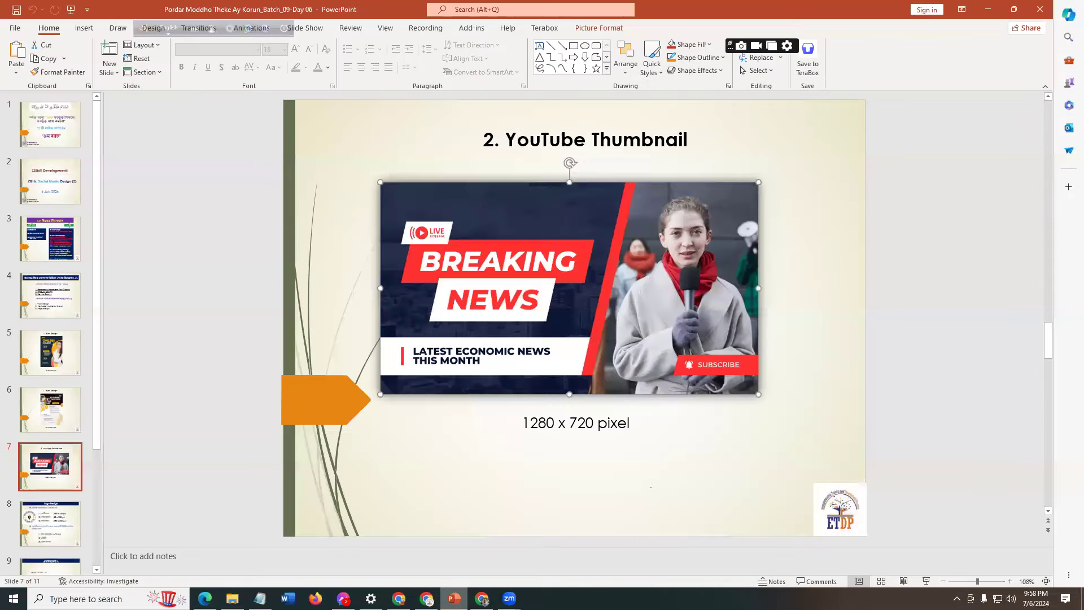
{"action": "left_click", "coordinate": [453, 598]}
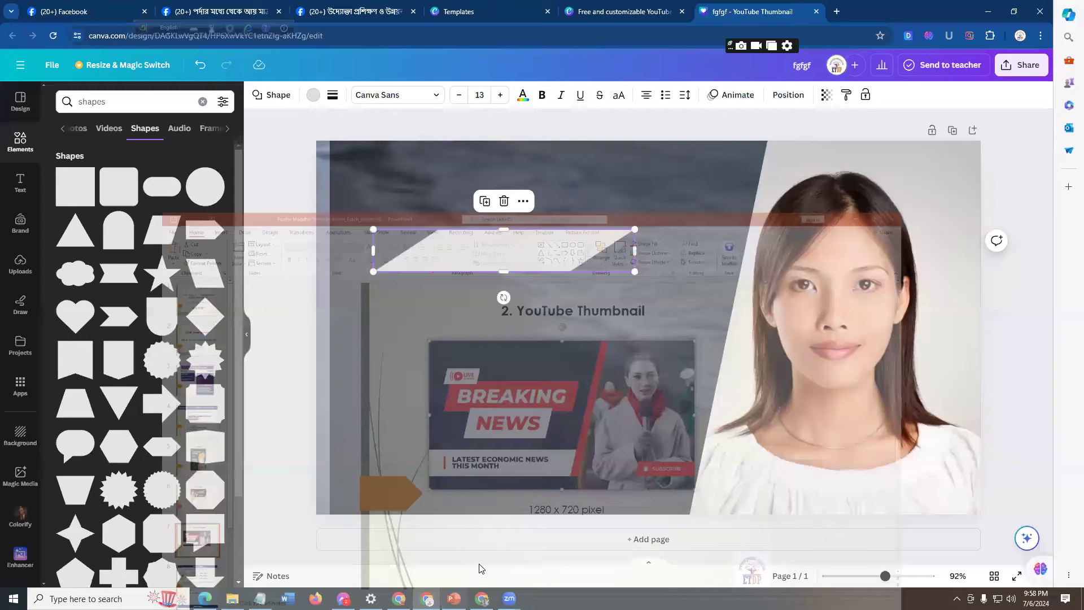
{"action": "left_click_drag", "start_coordinate": [636, 222], "coordinate": [639, 224]}
{"action": "left_click", "coordinate": [549, 297]}
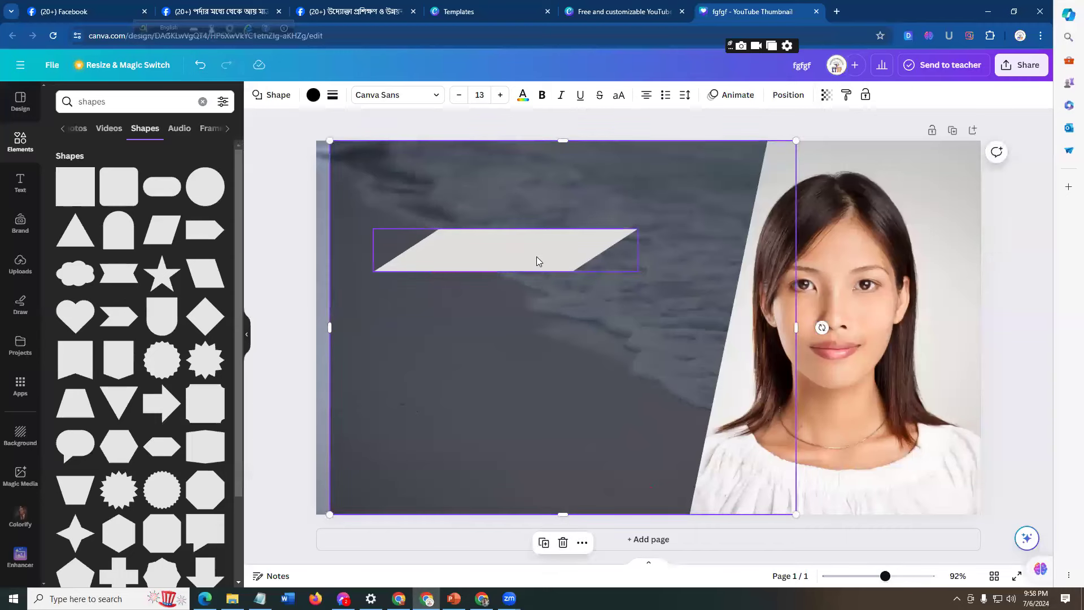
{"action": "left_click", "coordinate": [538, 261]}
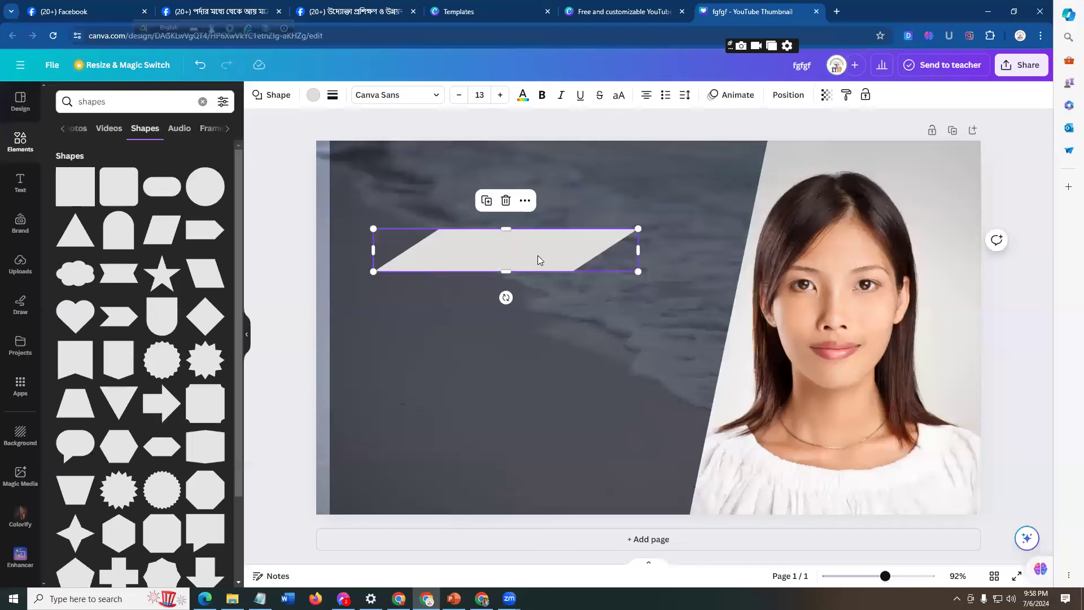
{"action": "left_click", "coordinate": [581, 314]}
{"action": "left_click", "coordinate": [566, 260]}
{"action": "key", "text": "Delete"}
Add a square shape, flatten it into a wide rectangle, and place it in the upper middle of the dark overlay.
{"action": "left_click", "coordinate": [75, 186]}
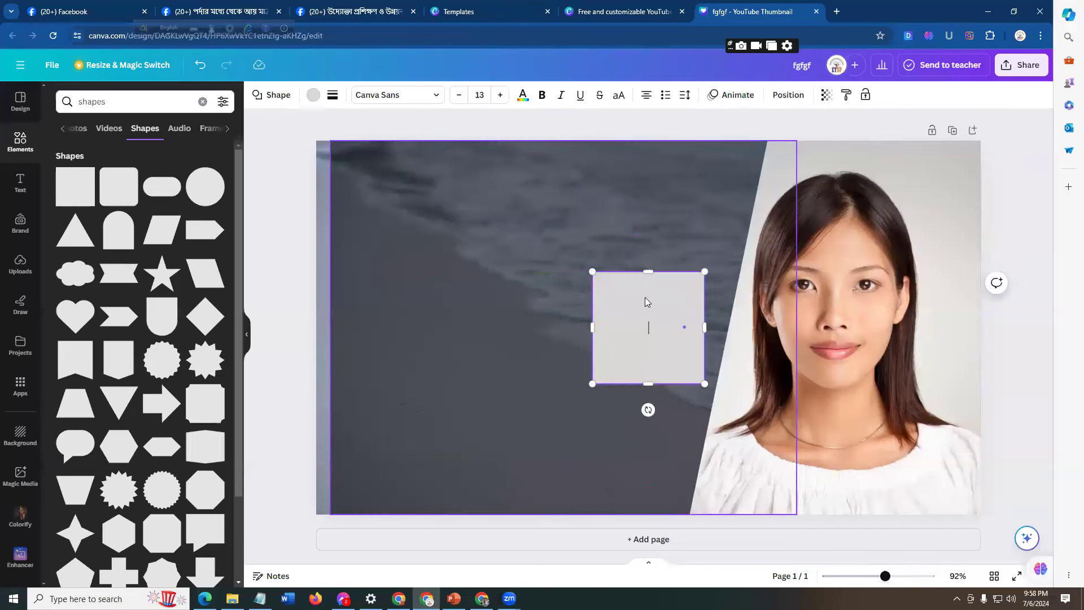
{"action": "left_click_drag", "start_coordinate": [649, 268], "coordinate": [656, 335]}
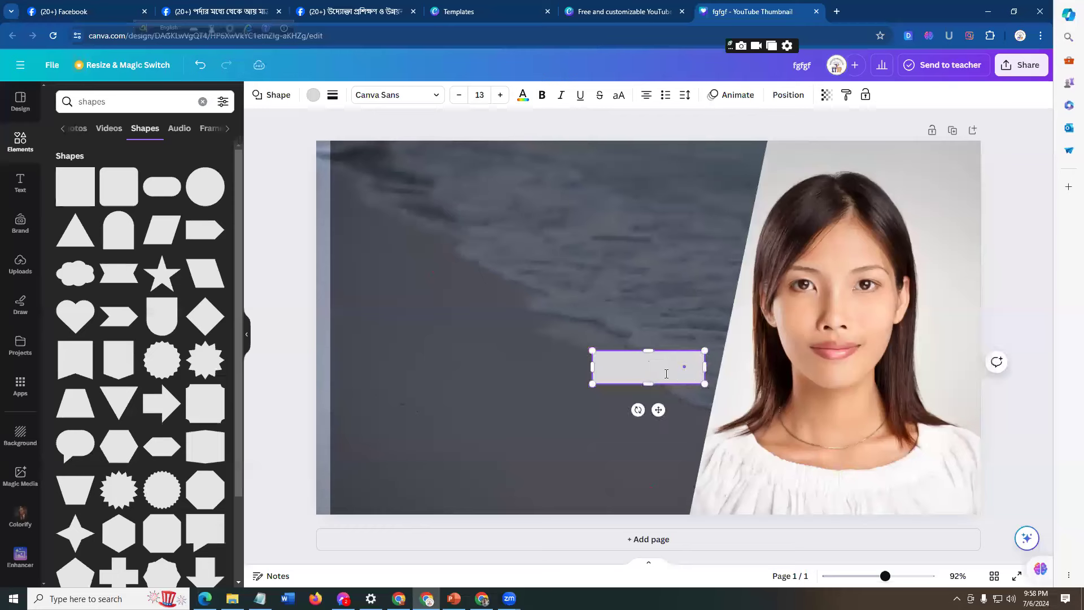
{"action": "left_click", "coordinate": [648, 322]}
{"action": "left_click_drag", "start_coordinate": [664, 366], "coordinate": [618, 226]}
{"action": "left_click", "coordinate": [489, 310]}
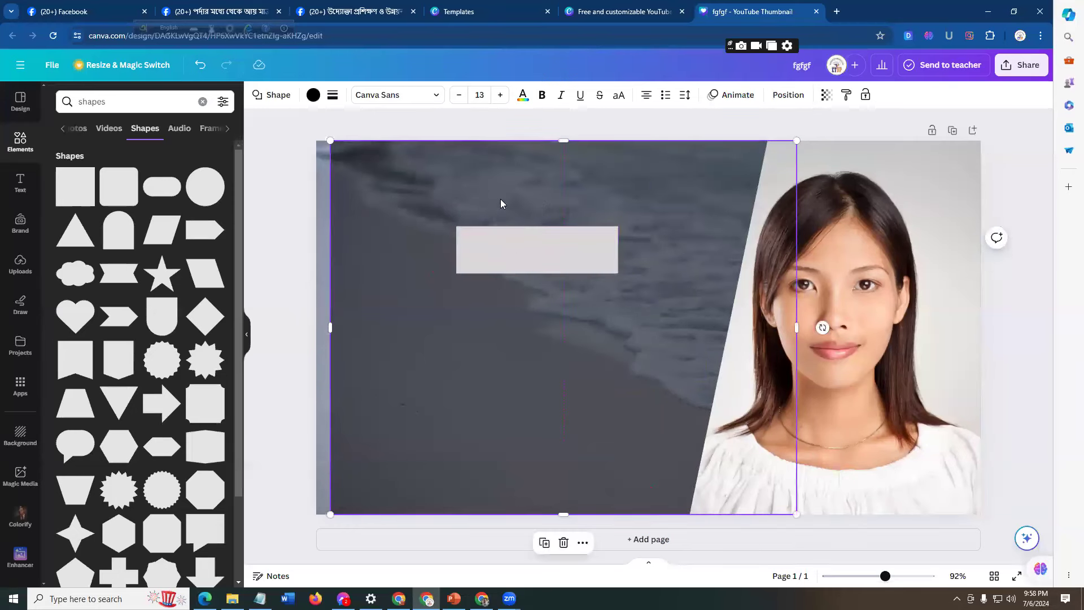
Duplicate the rectangle and place the copy below the original on the dark overlay.
{"action": "left_click", "coordinate": [525, 242]}
{"action": "key", "text": "ctrl+d"}
{"action": "left_click_drag", "start_coordinate": [539, 255], "coordinate": [526, 322]}
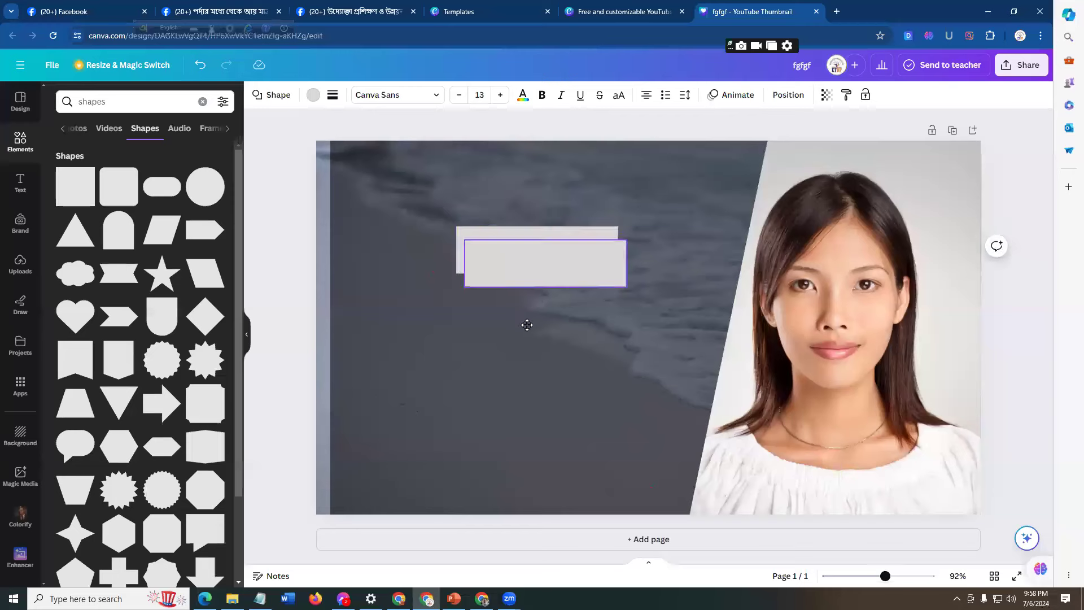
Shift the upper rectangle slightly to the left and enlarge it so it is wider than the lower copy.
{"action": "left_click", "coordinate": [564, 259]}
{"action": "left_click_drag", "start_coordinate": [563, 258], "coordinate": [532, 257]}
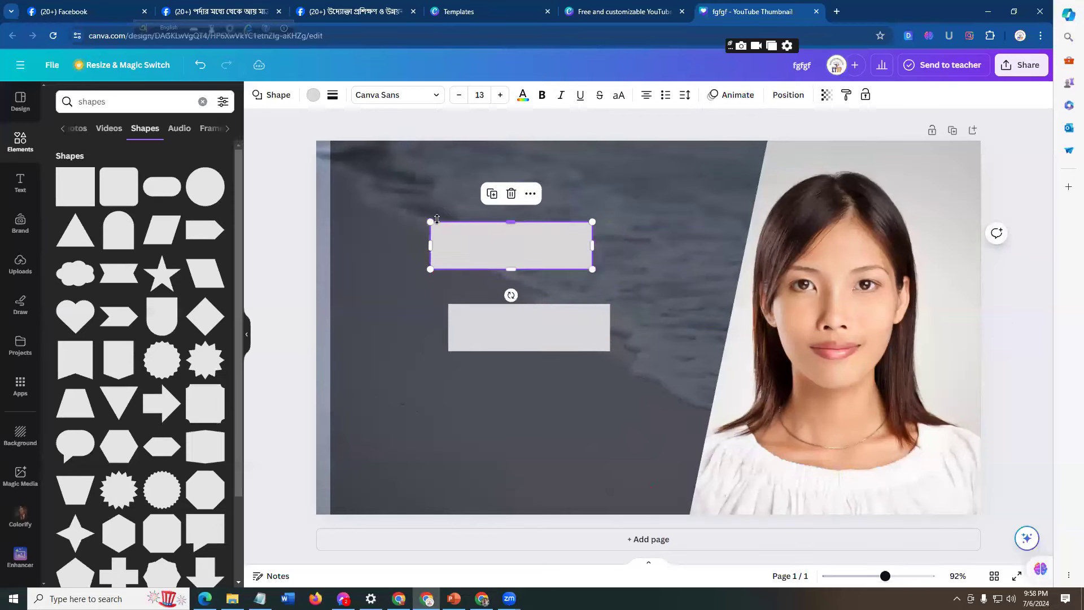
{"action": "left_click_drag", "start_coordinate": [430, 222], "coordinate": [414, 214]}
{"action": "left_click_drag", "start_coordinate": [593, 214], "coordinate": [629, 219]}
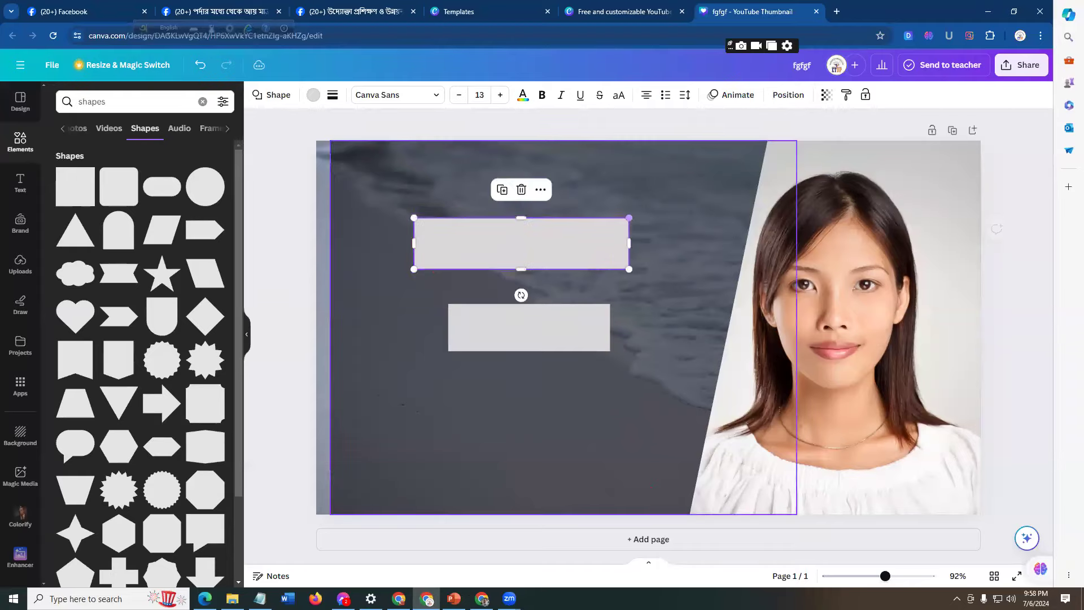
Check the reference slide's headline wording, enter "Breaking" in the upper rectangle, and format the text as uppercase.
{"action": "key", "text": "alt+Tab"}
{"action": "key", "text": "alt+Tab"}
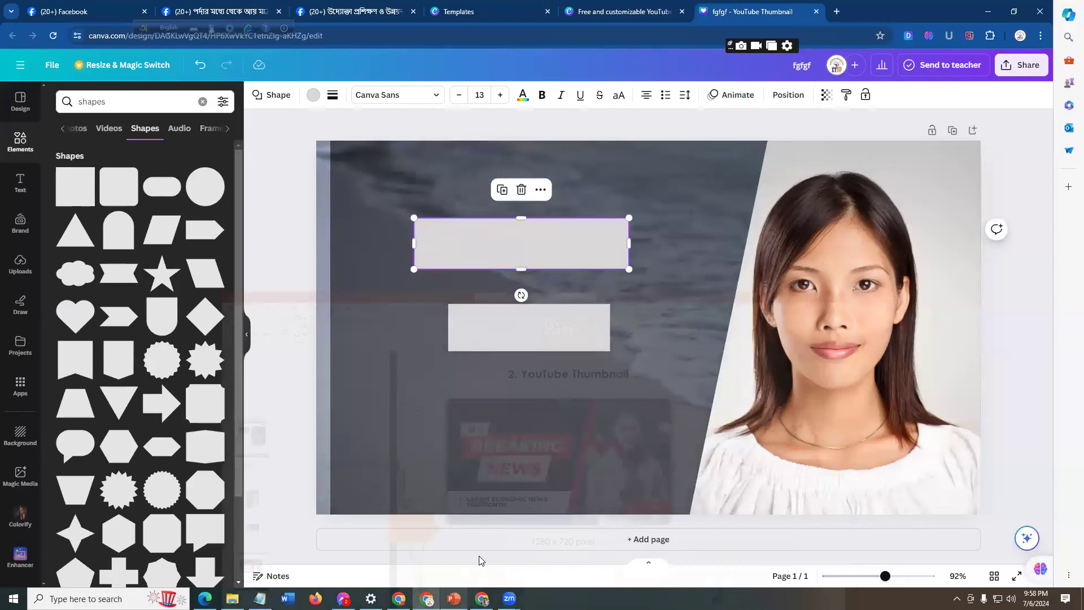
{"action": "double_click", "coordinate": [509, 244]}
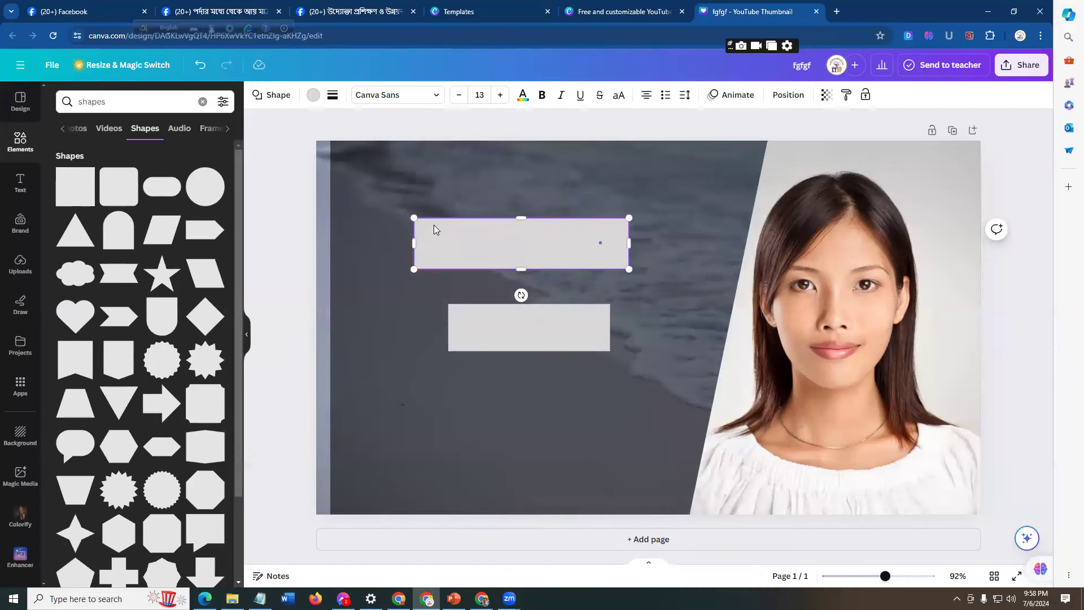
{"action": "type", "text": "Breaking"}
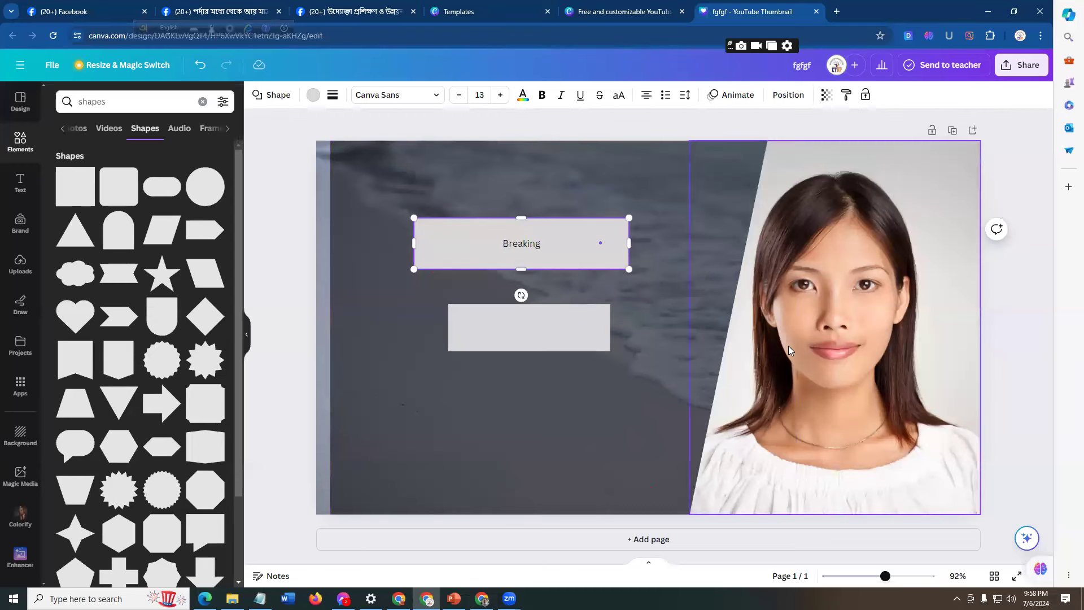
{"action": "left_click", "coordinate": [523, 248]}
{"action": "double_click", "coordinate": [511, 241]}
{"action": "left_click", "coordinate": [619, 95]}
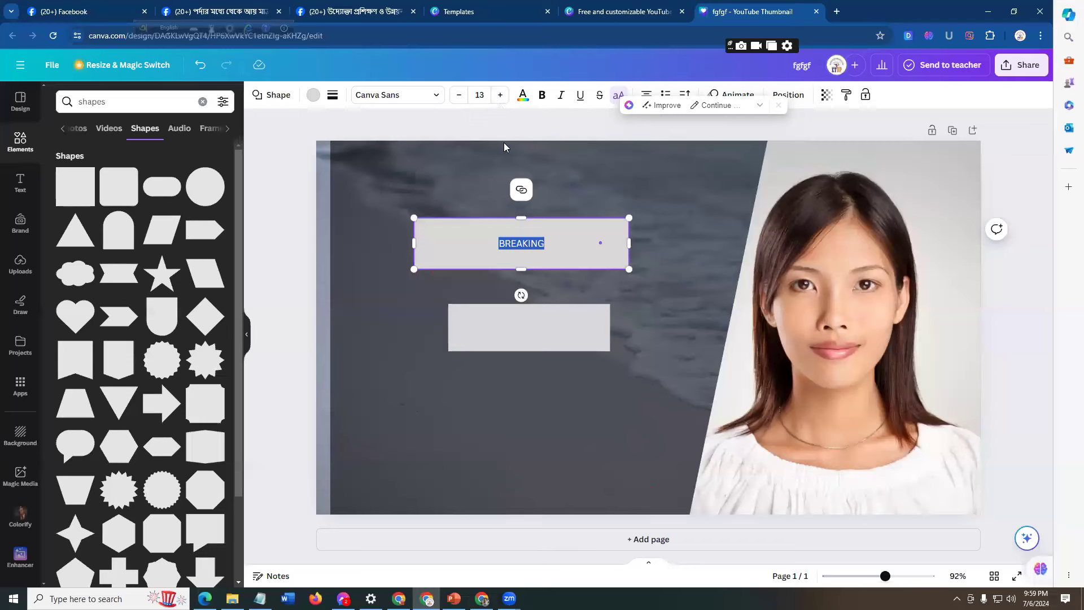
Increase the BREAKING text's font size to 43.
{"action": "left_click", "coordinate": [501, 95]}
{"action": "left_click", "coordinate": [501, 95]}
{"action": "left_click", "coordinate": [501, 95]}
{"action": "left_click", "coordinate": [501, 95]}
{"action": "left_click", "coordinate": [501, 95]}
{"action": "left_click", "coordinate": [501, 95]}
{"action": "left_click", "coordinate": [501, 95]}
{"action": "left_click", "coordinate": [501, 95]}
{"action": "left_click", "coordinate": [501, 95]}
{"action": "left_click", "coordinate": [501, 95]}
{"action": "left_click", "coordinate": [501, 95]}
{"action": "left_click", "coordinate": [501, 95]}
{"action": "left_click", "coordinate": [501, 95]}
{"action": "left_click", "coordinate": [501, 95]}
{"action": "left_click", "coordinate": [501, 94]}
{"action": "left_click", "coordinate": [501, 95]}
{"action": "left_click", "coordinate": [501, 95]}
{"action": "left_click", "coordinate": [501, 95]}
{"action": "left_click", "coordinate": [501, 95]}
{"action": "left_click", "coordinate": [501, 95]}
{"action": "left_click", "coordinate": [654, 207]}
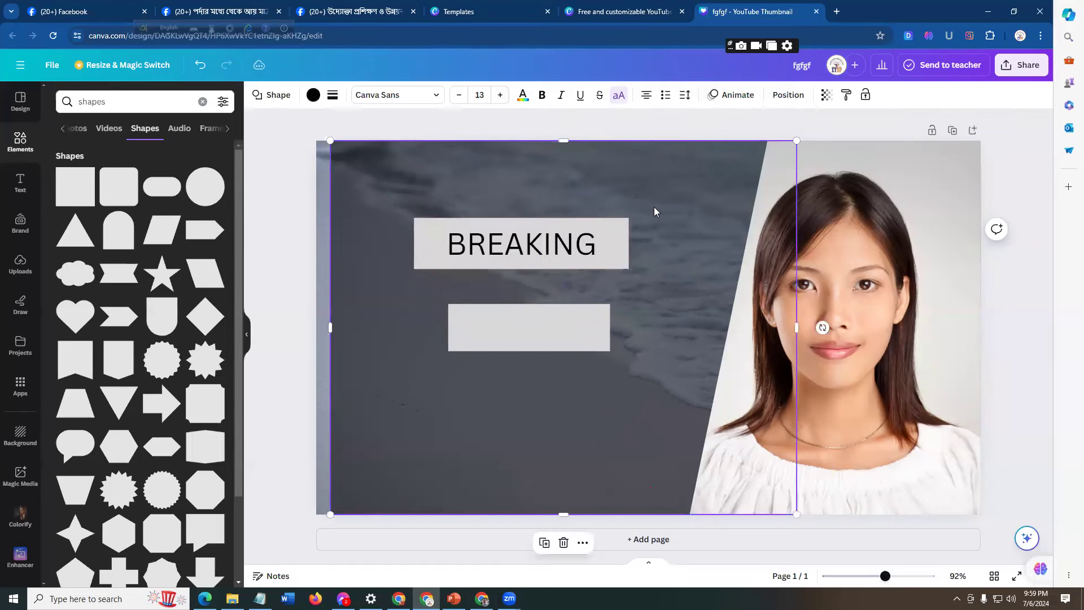
Italicize the BREAKING text and, following the reference slide's colours, fill its rectangle with solid red.
{"action": "left_click", "coordinate": [544, 250]}
{"action": "left_click", "coordinate": [561, 95]}
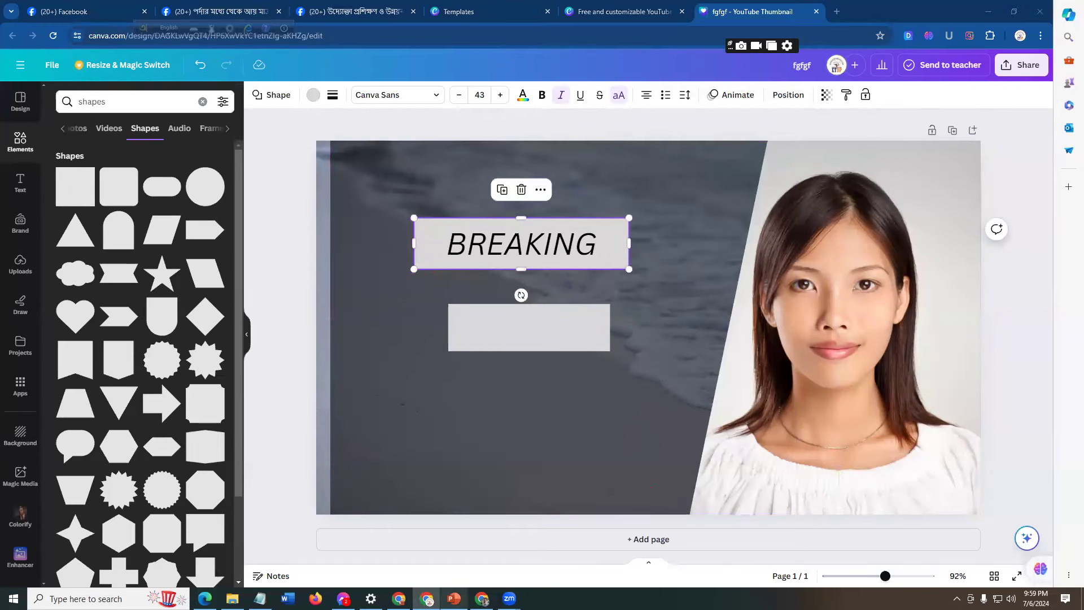
{"action": "left_click", "coordinate": [454, 598]}
{"action": "left_click", "coordinate": [427, 599]}
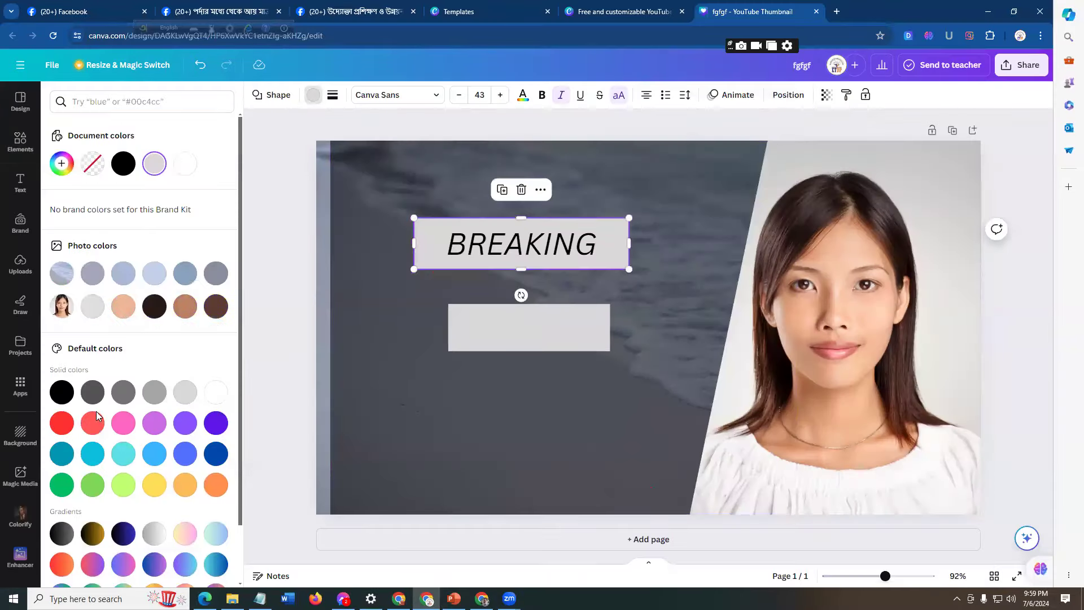
{"action": "left_click", "coordinate": [61, 423]}
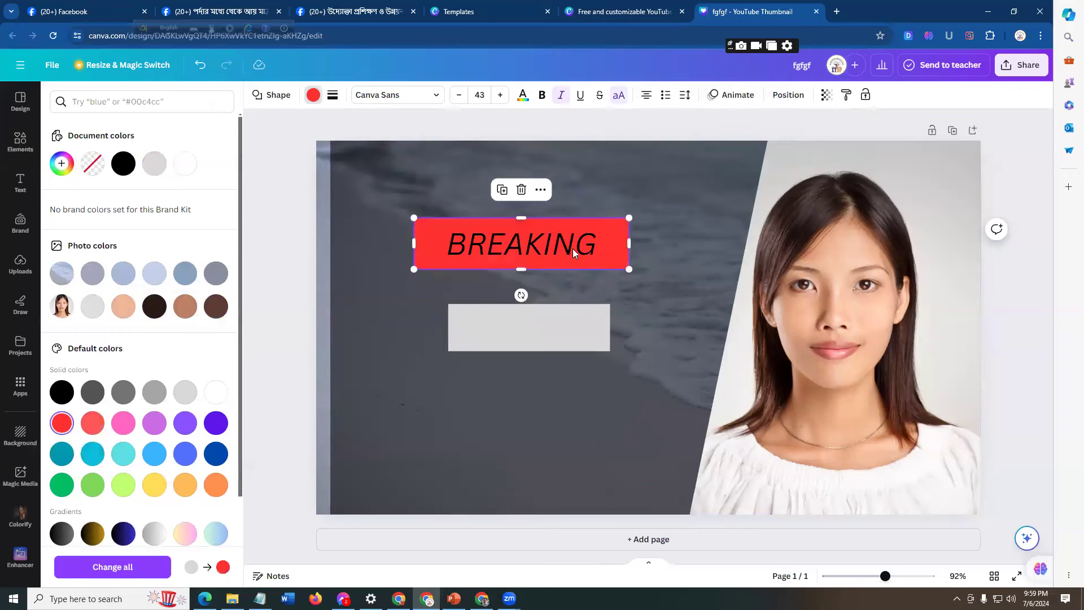
Make the BREAKING text white and bold.
{"action": "left_click", "coordinate": [523, 95]}
{"action": "left_click", "coordinate": [183, 171]}
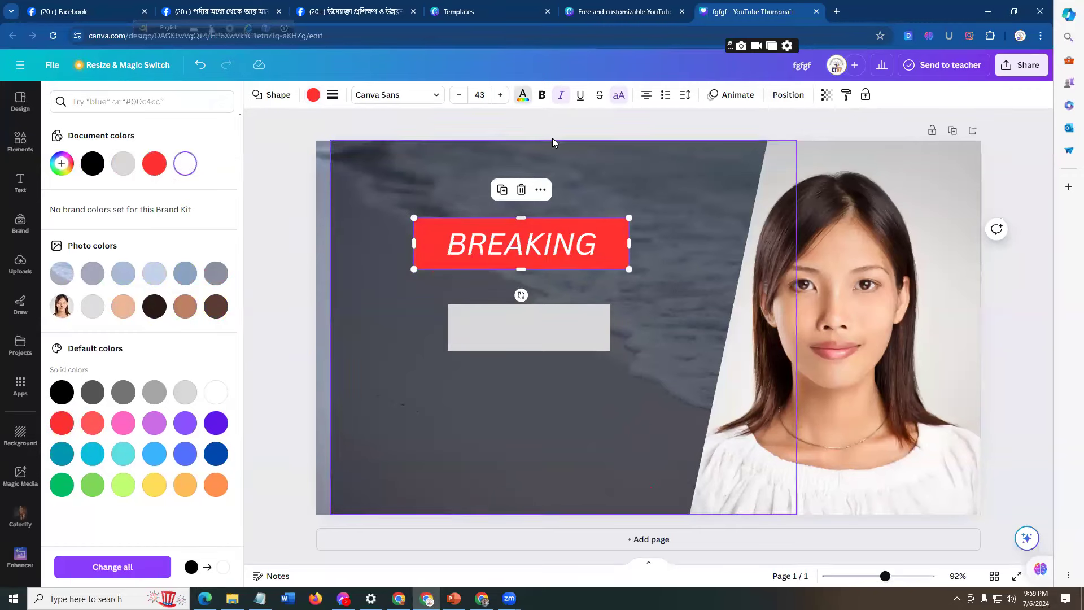
{"action": "left_click", "coordinate": [541, 97]}
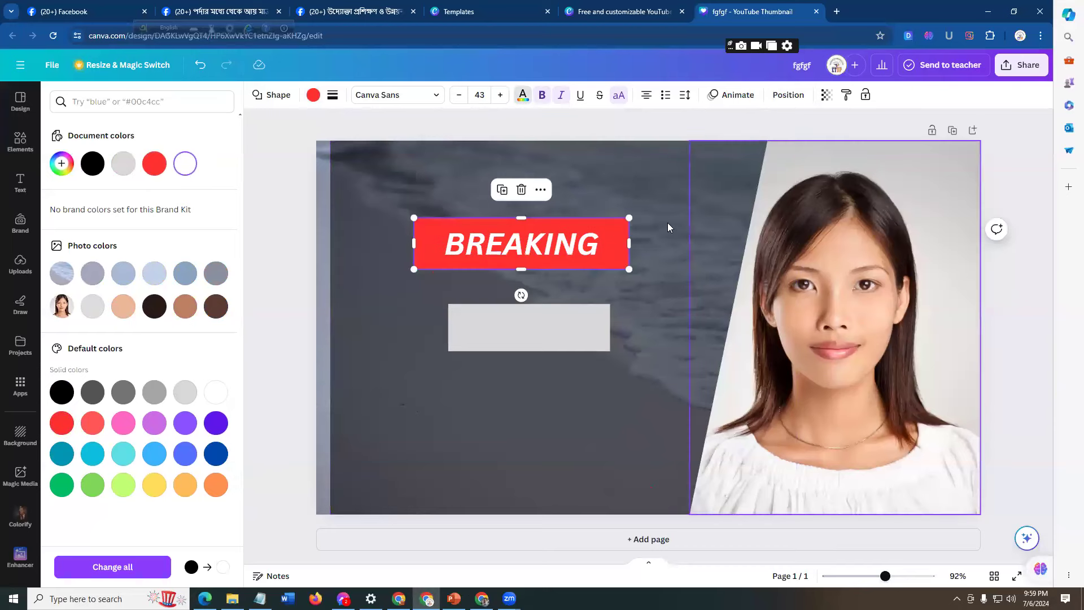
Extend the red banner slightly upward and centre the grey rectangle beneath it so it overlaps the red banner's lower edge, as in the PowerPoint reference.
{"action": "left_click_drag", "start_coordinate": [538, 338], "coordinate": [534, 309]}
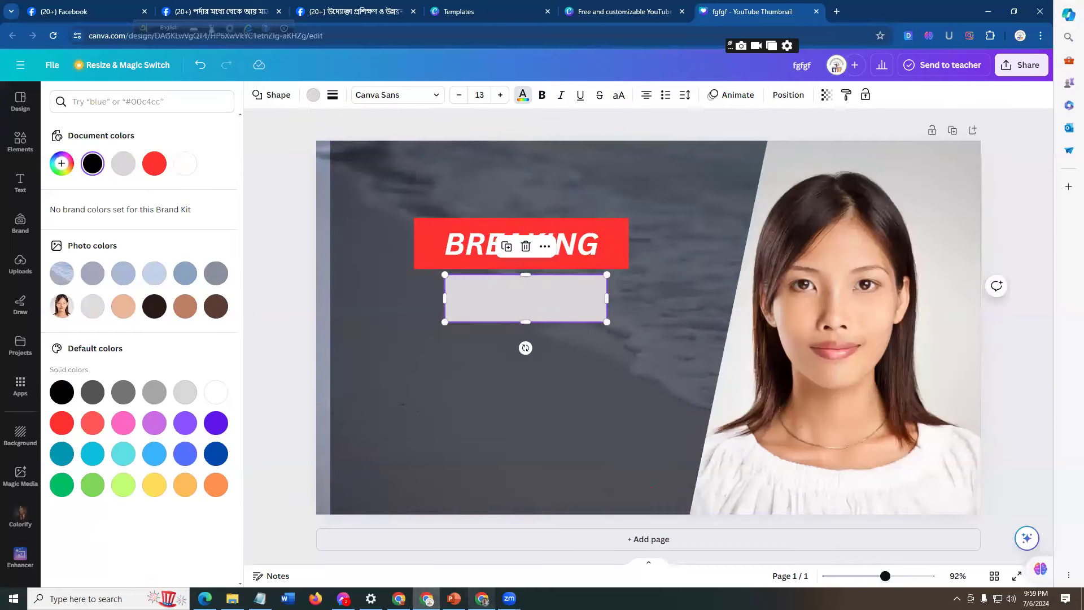
{"action": "left_click", "coordinate": [454, 599]}
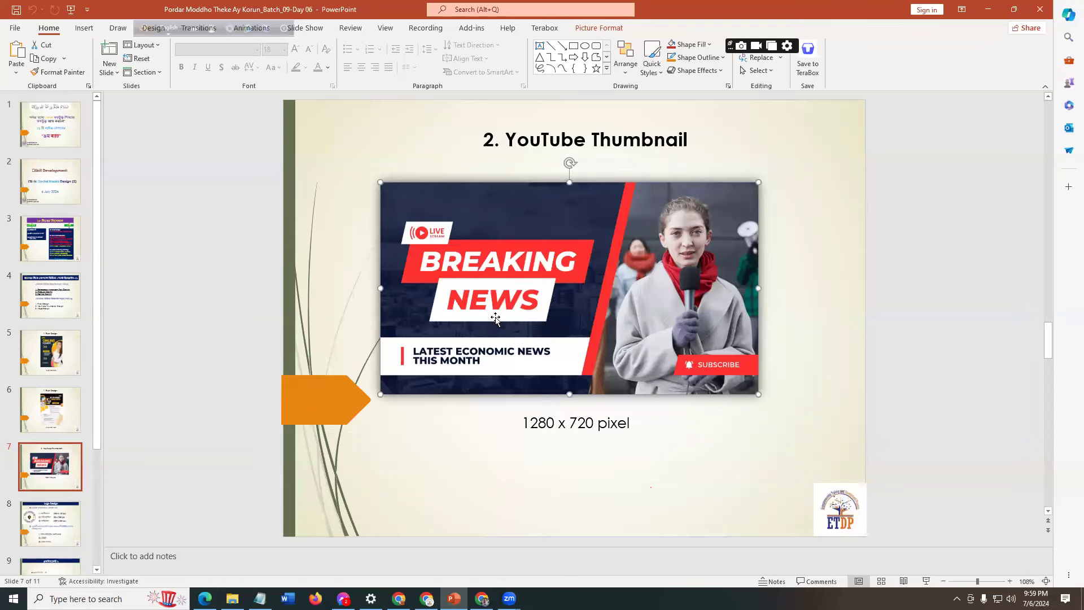
{"action": "left_click", "coordinate": [445, 588]}
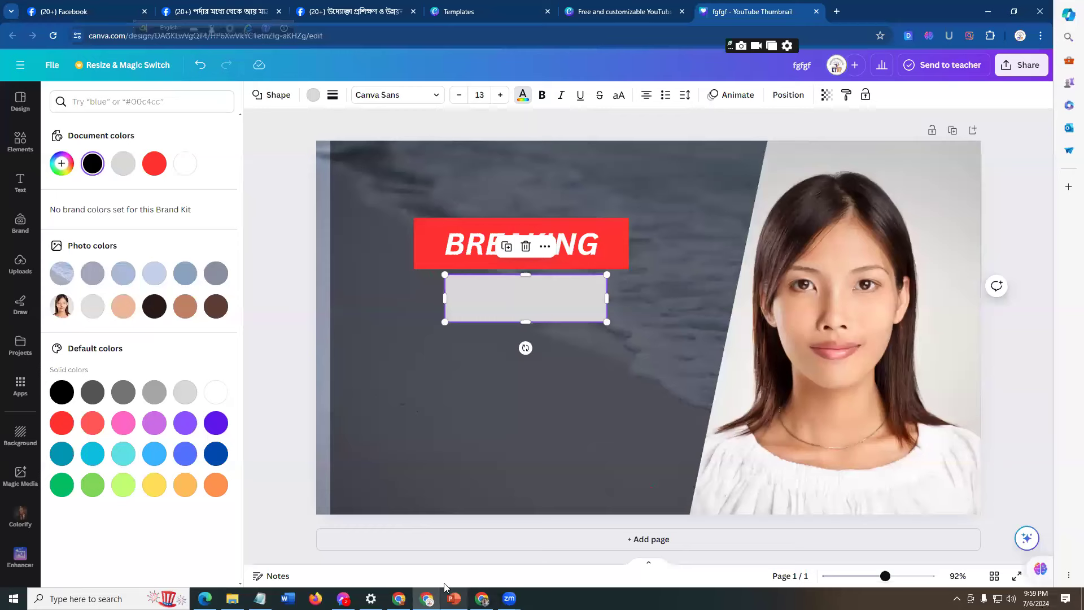
{"action": "left_click", "coordinate": [528, 219]}
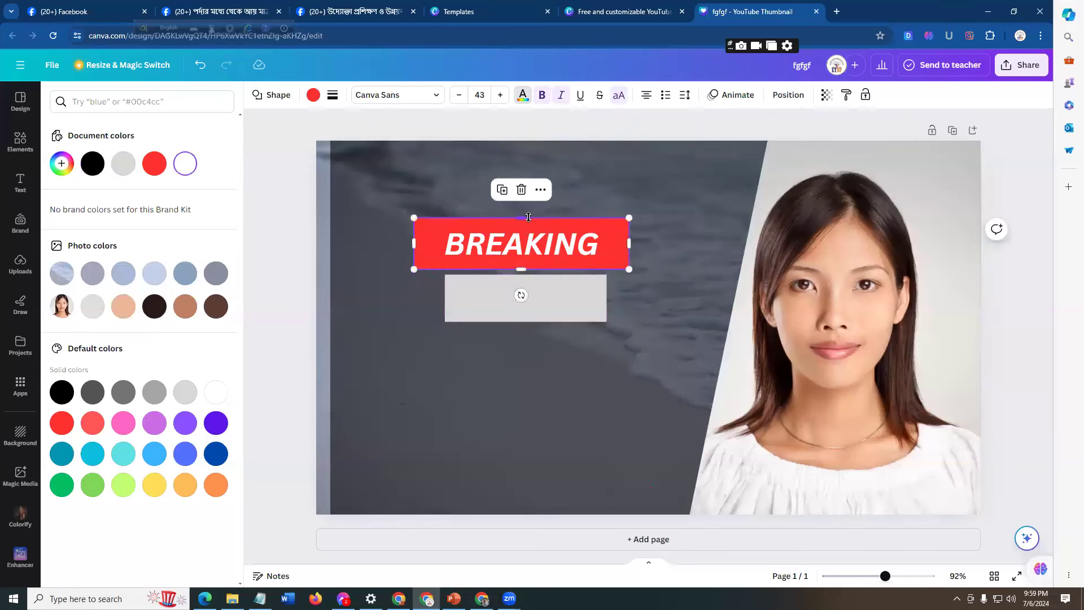
{"action": "left_click_drag", "start_coordinate": [526, 213], "coordinate": [526, 203]}
{"action": "left_click_drag", "start_coordinate": [546, 305], "coordinate": [545, 294]}
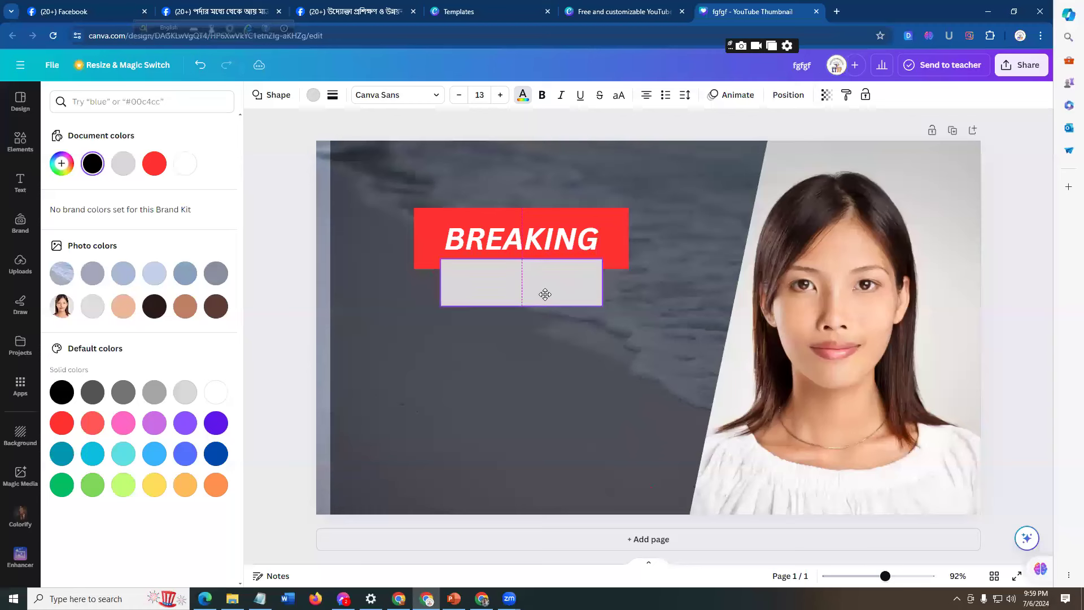
{"action": "left_click", "coordinate": [481, 462]}
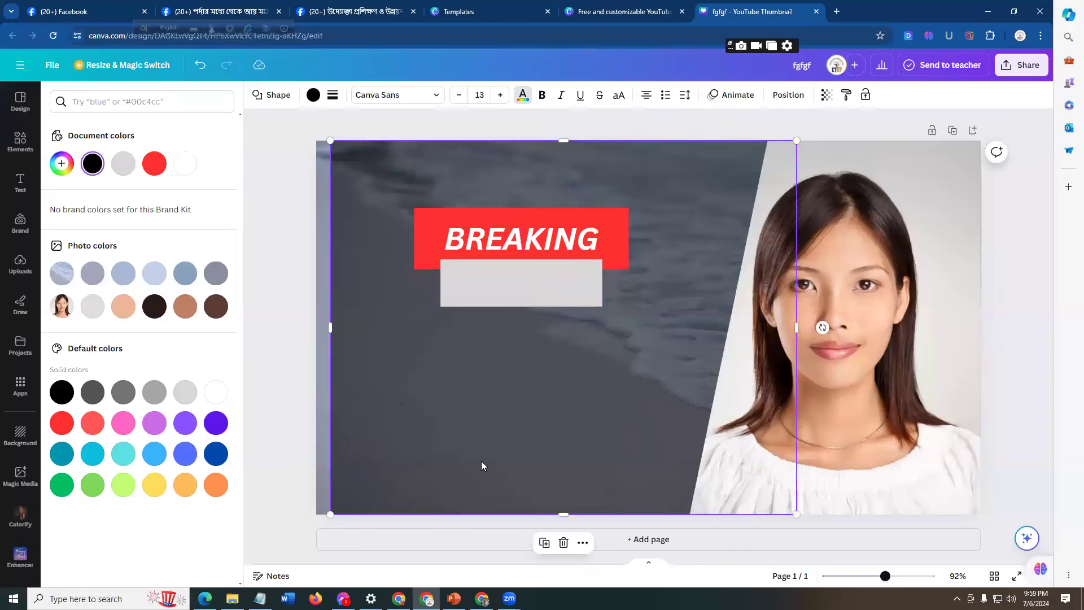
Check the reference slide again, enter "new" in the grey rectangle, and format the text as uppercase.
{"action": "key", "text": "Tab"}
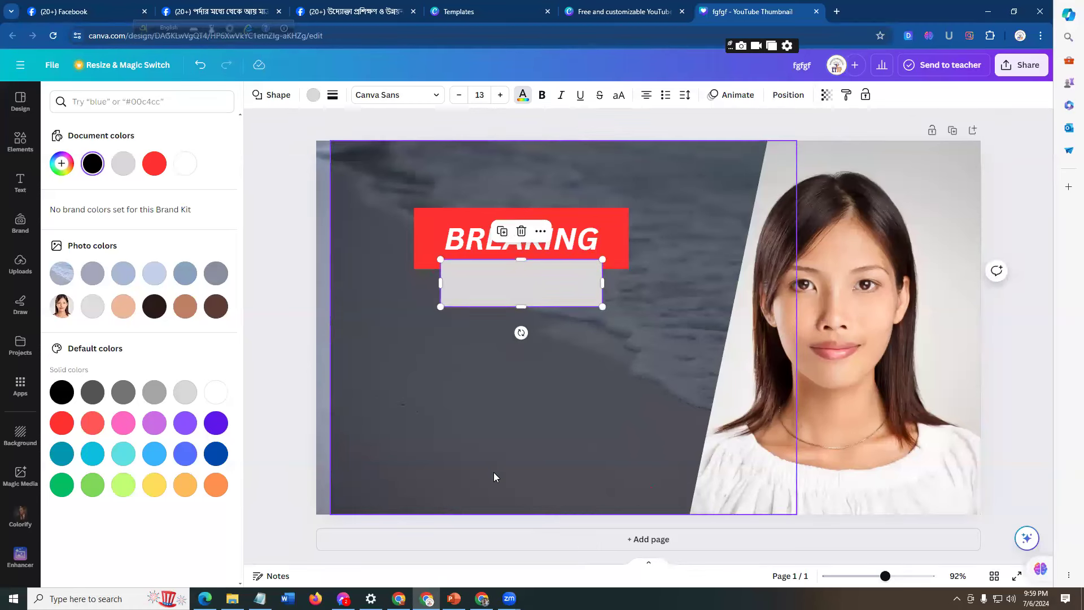
{"action": "key", "text": "alt+Tab"}
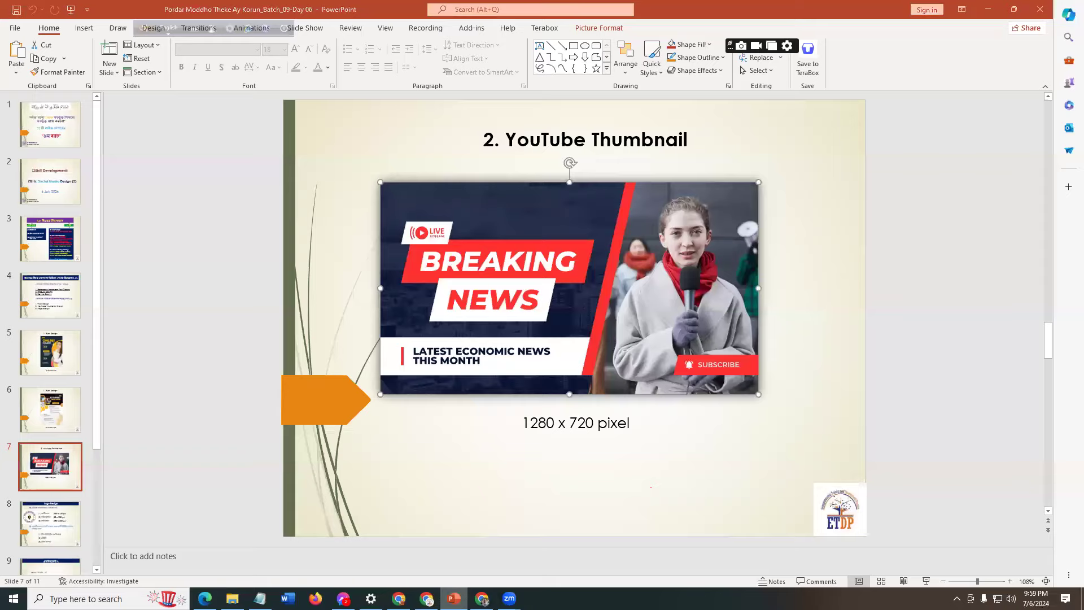
{"action": "key", "text": "alt+Tab"}
{"action": "double_click", "coordinate": [508, 277]}
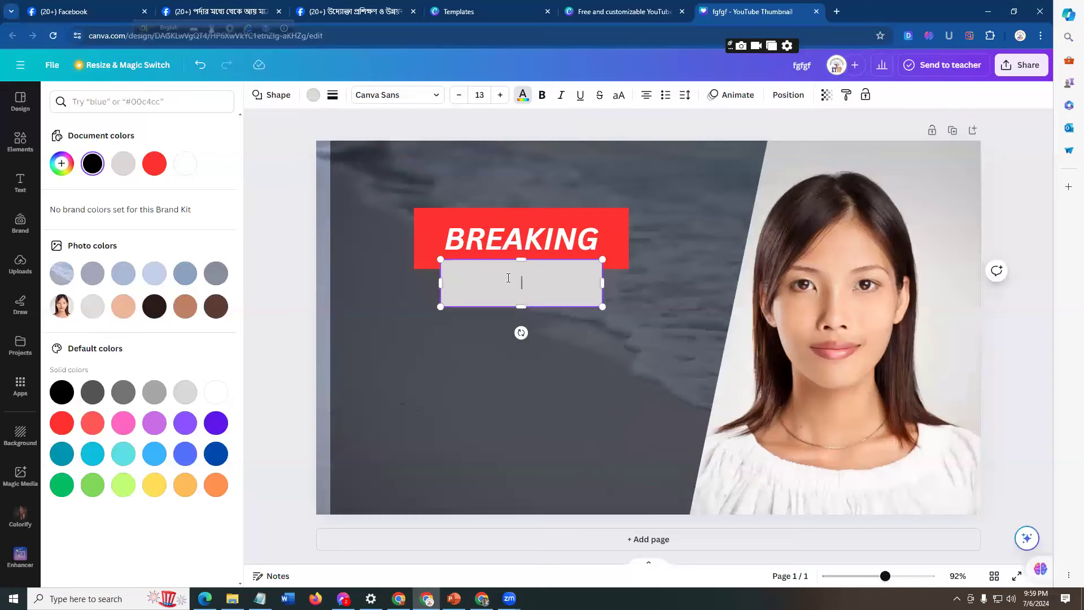
{"action": "type", "text": "new"}
{"action": "double_click", "coordinate": [542, 283]}
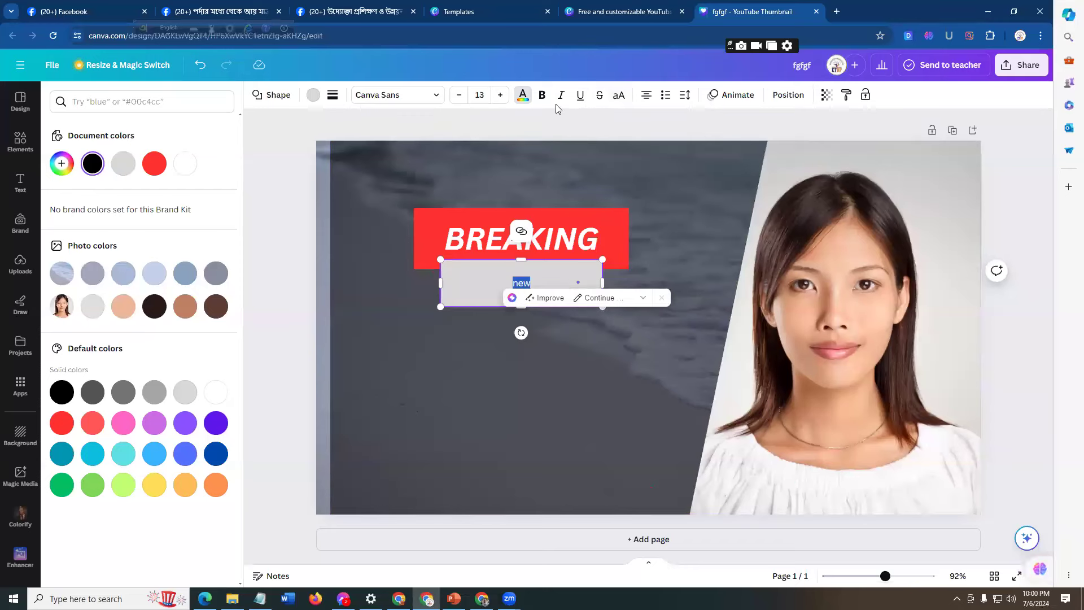
{"action": "left_click", "coordinate": [619, 96]}
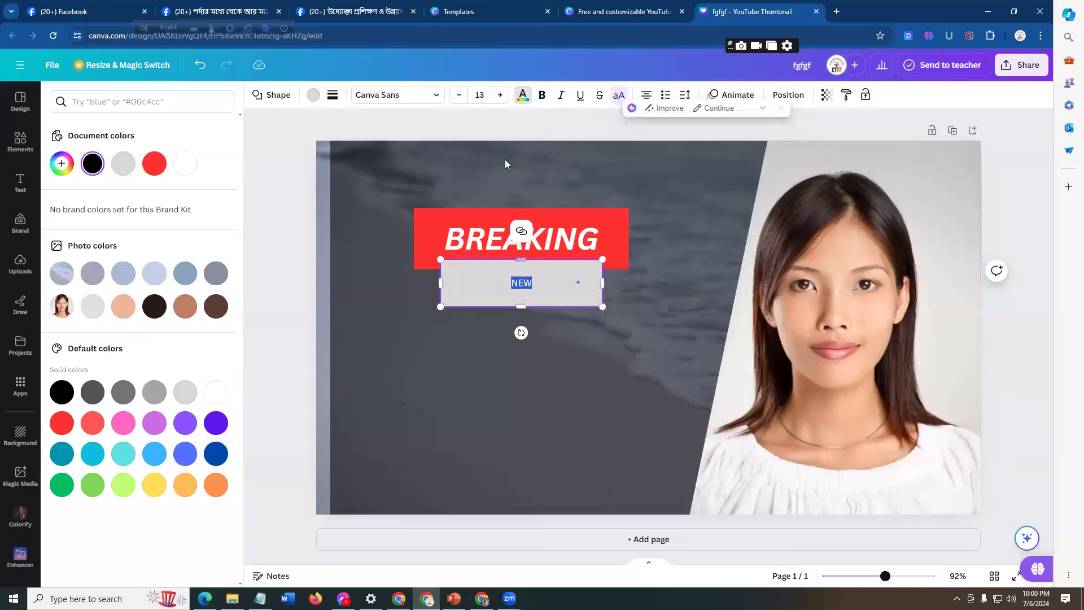
Increase the NEW text's font size to 38, and put the text cursor at the end of the word.
{"action": "left_click", "coordinate": [503, 96]}
{"action": "left_click", "coordinate": [503, 96]}
{"action": "left_click", "coordinate": [503, 96]}
{"action": "left_click", "coordinate": [503, 96]}
{"action": "left_click", "coordinate": [500, 95]}
{"action": "left_click", "coordinate": [500, 95]}
{"action": "left_click", "coordinate": [500, 94]}
{"action": "left_click", "coordinate": [555, 282]}
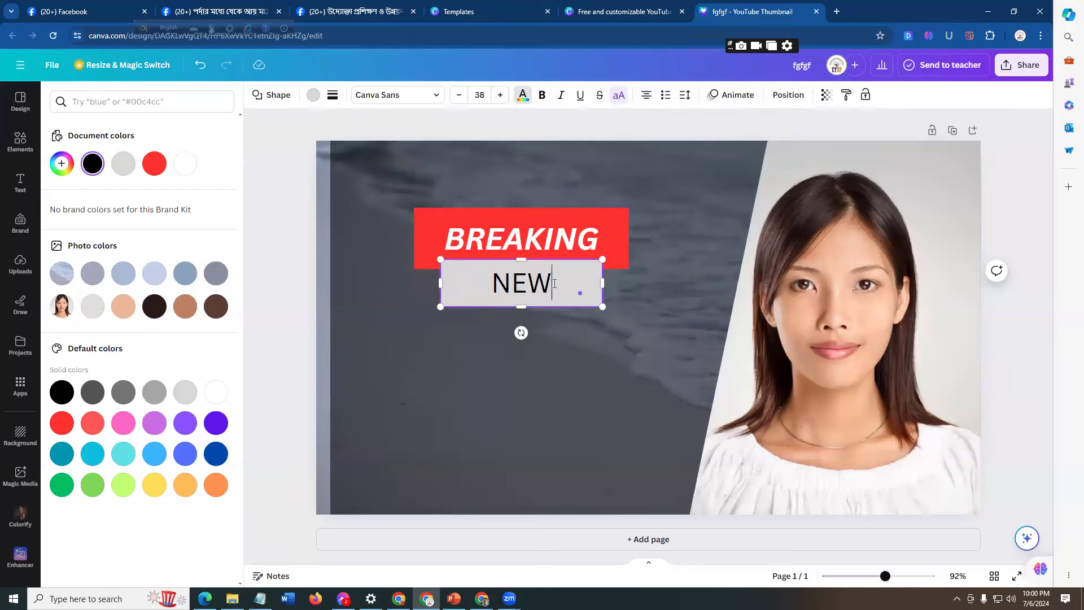
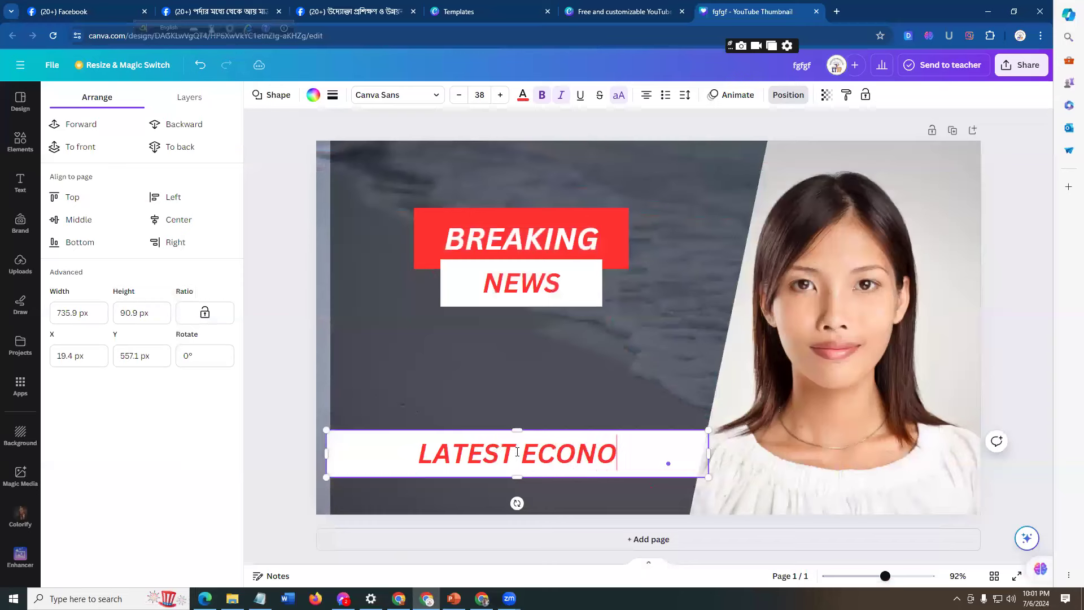
Complete the text in the long white banner near the overlay's bottom as "LATEST ECONOMIC NEW".
{"action": "type", "text": "EW"}
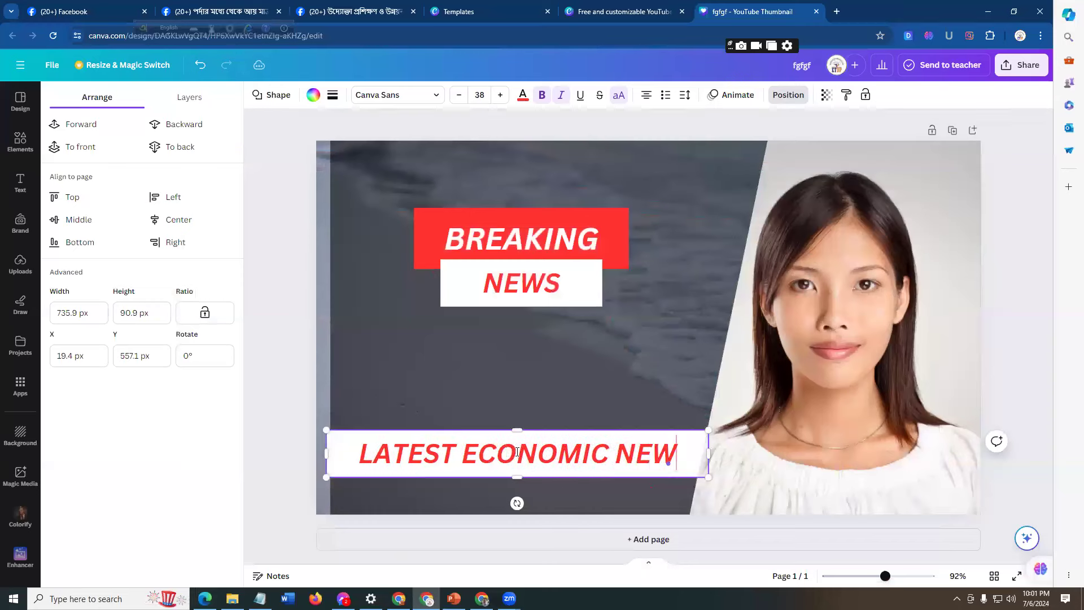
{"action": "left_click", "coordinate": [481, 434]}
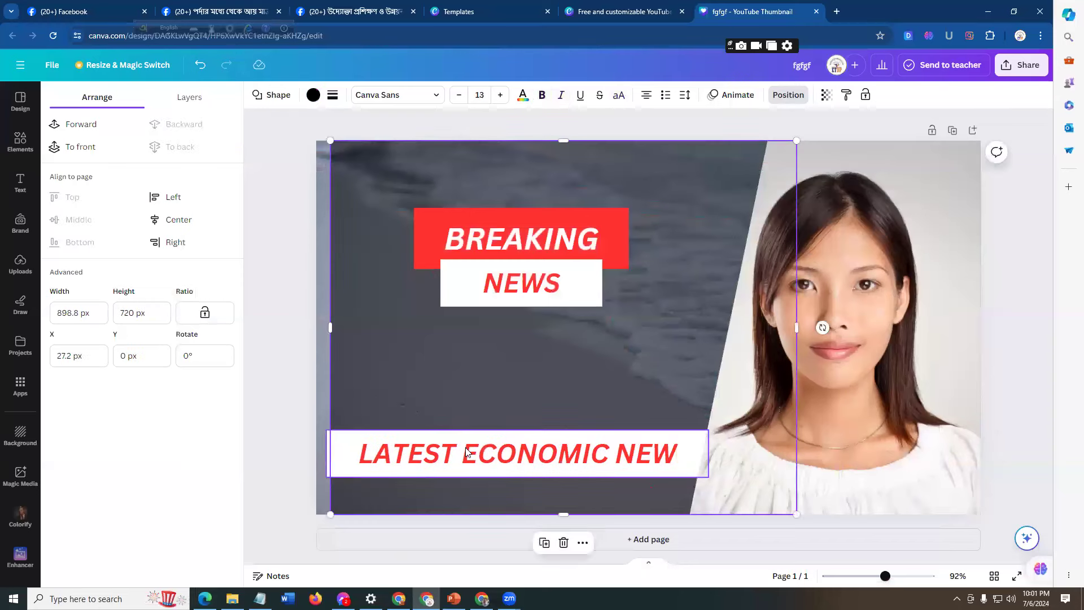
Set the font size of the LATEST ECONOMIC NEW text in the long white banner to 22.
{"action": "left_click", "coordinate": [457, 450]}
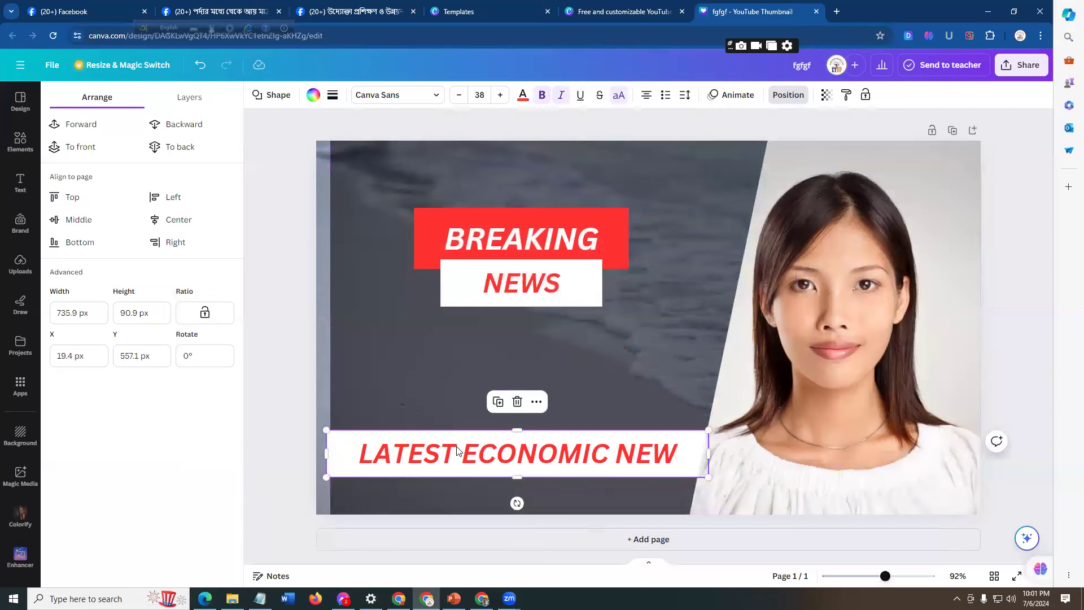
{"action": "left_click", "coordinate": [500, 95]}
{"action": "left_click", "coordinate": [501, 95]}
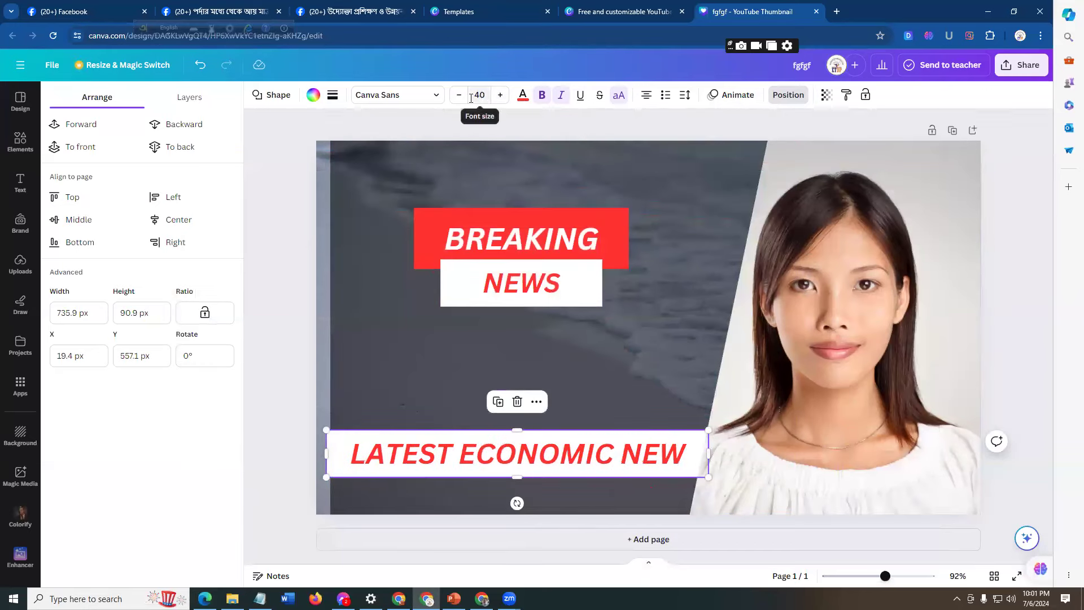
{"action": "left_click_drag", "start_coordinate": [460, 96], "coordinate": [460, 96]}
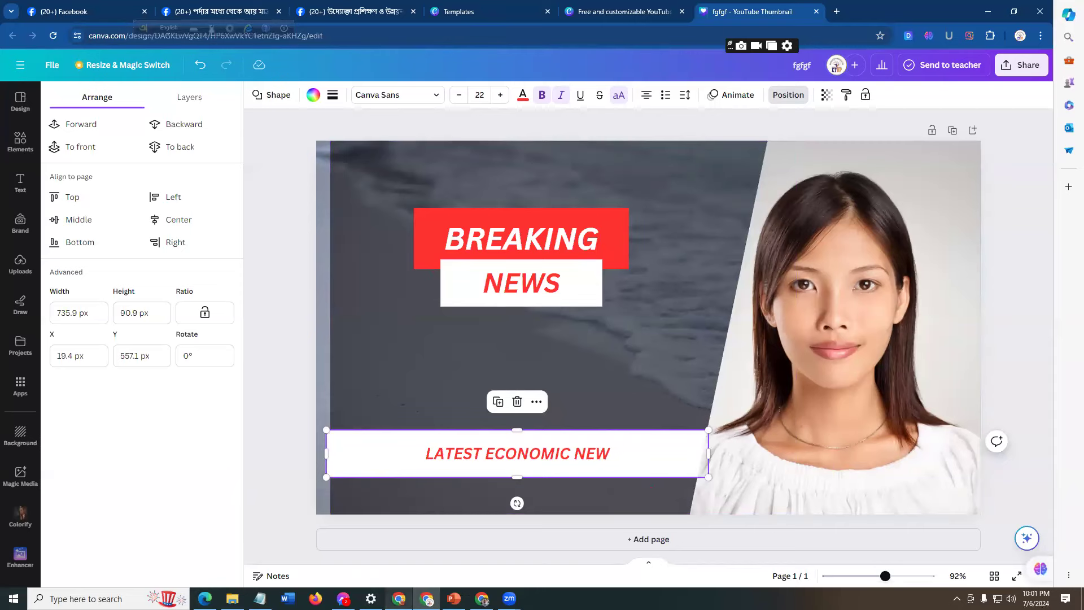
Check the PowerPoint reference slide, and add a narrow vertical red bar in Canva's long white banner, just before the LATEST ECONOMIC NEW text.
{"action": "mouse_move", "coordinate": [399, 599]}
{"action": "left_click", "coordinate": [454, 599]}
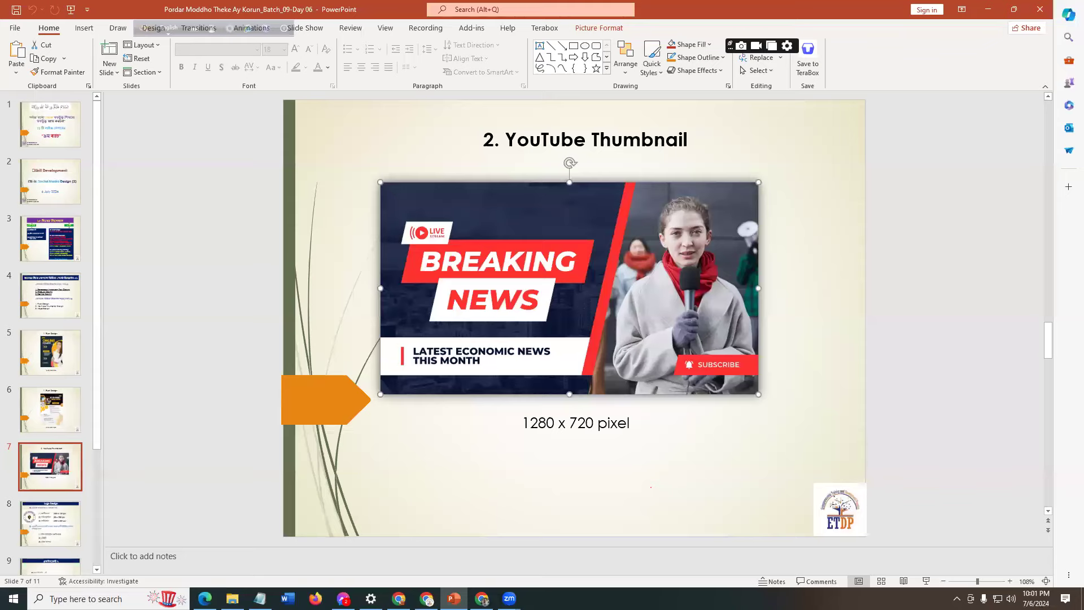
{"action": "left_click", "coordinate": [467, 551]}
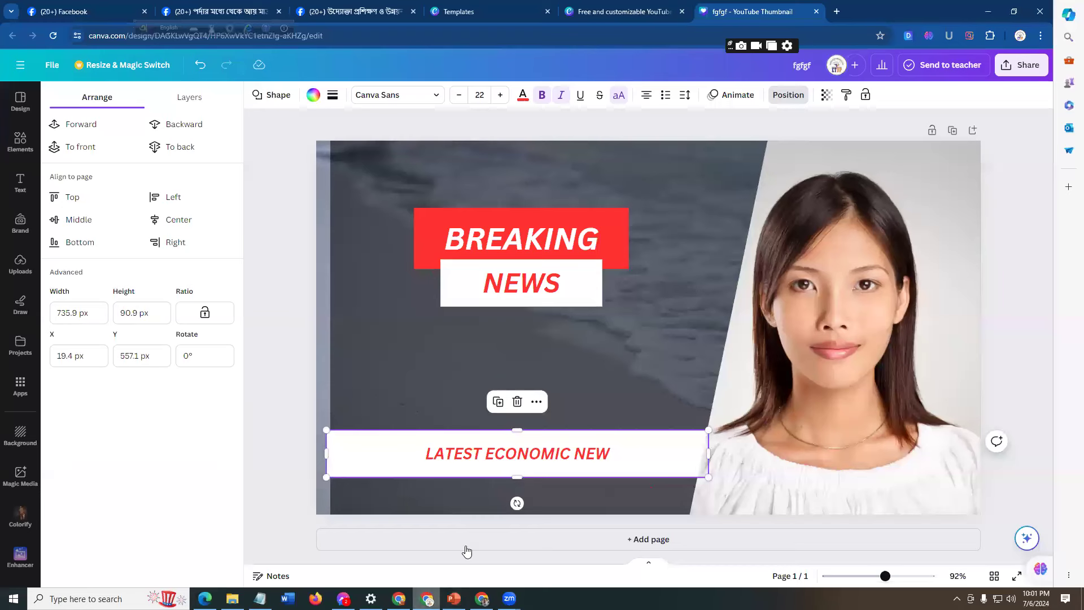
{"action": "left_click", "coordinate": [640, 365]}
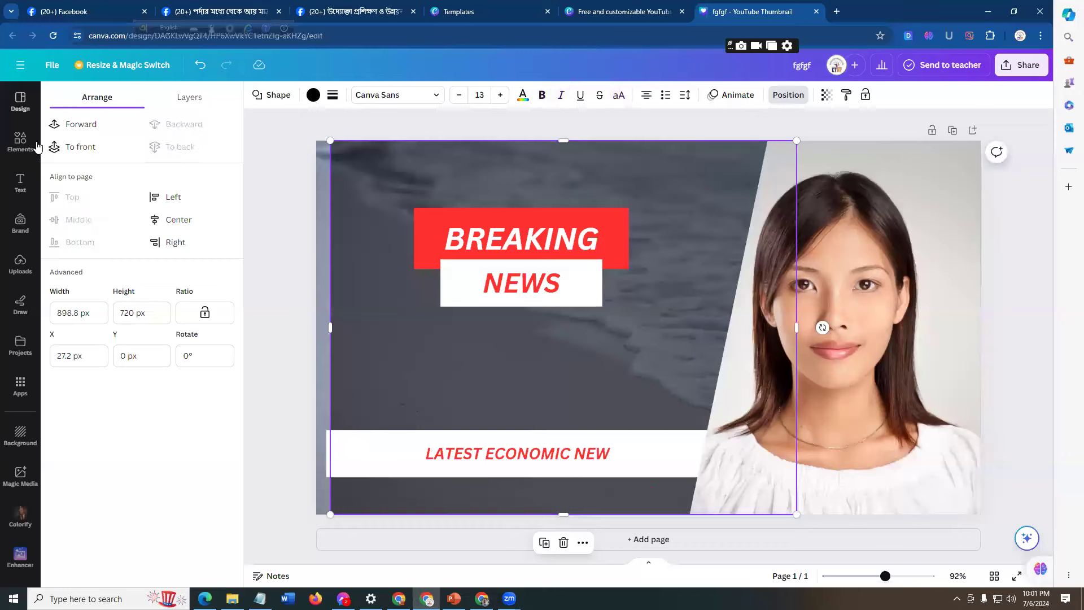
{"action": "left_click", "coordinate": [20, 143]}
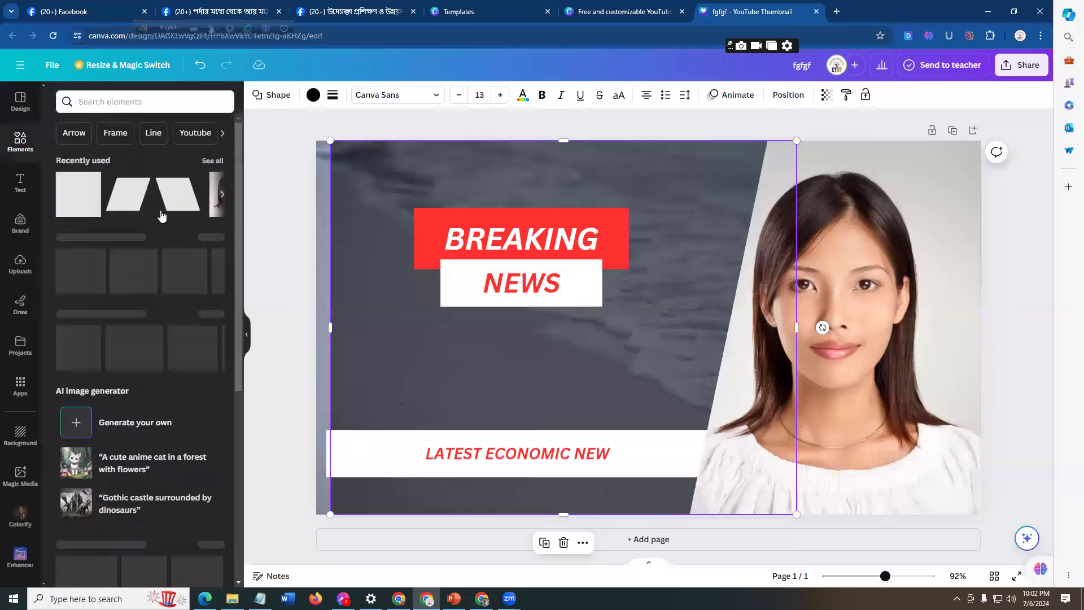
{"action": "left_click_drag", "start_coordinate": [79, 196], "coordinate": [396, 460]}
{"action": "left_click", "coordinate": [532, 394]}
{"action": "left_click", "coordinate": [503, 432]}
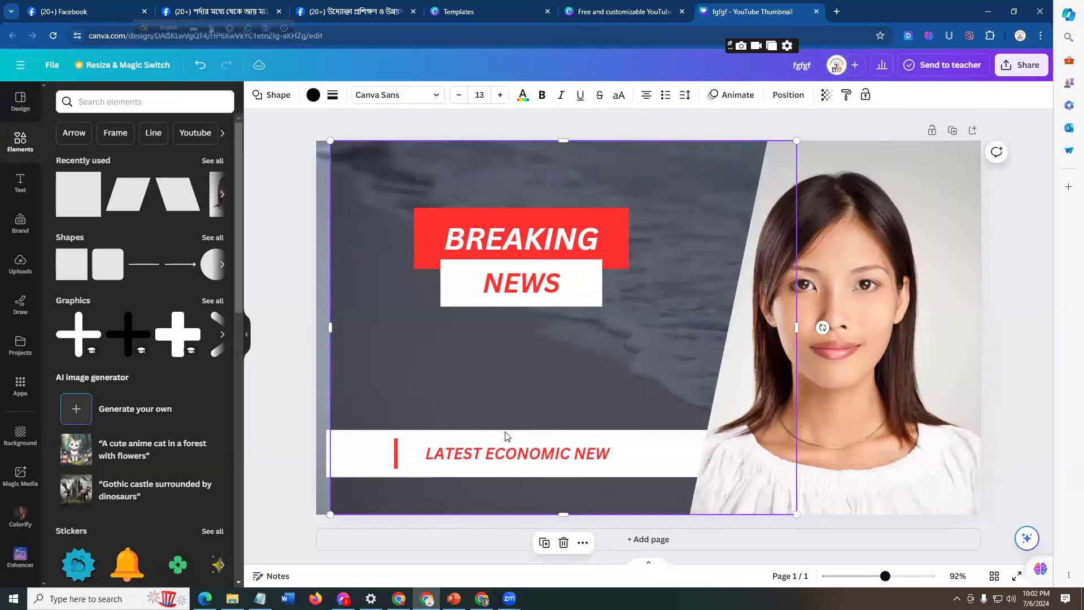
{"action": "left_click", "coordinate": [535, 456]}
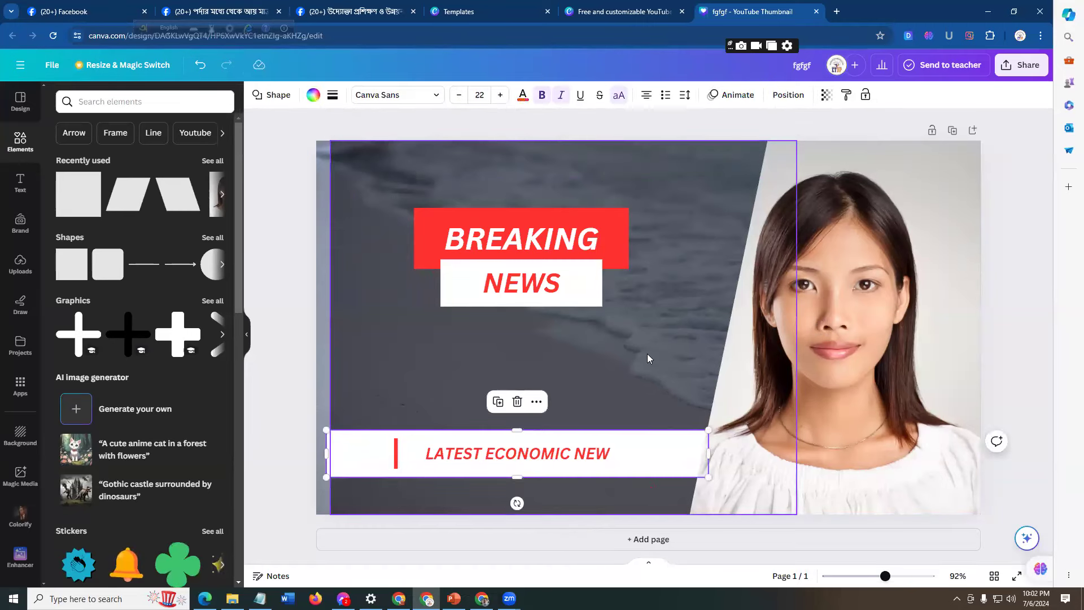
{"action": "left_click", "coordinate": [648, 353]}
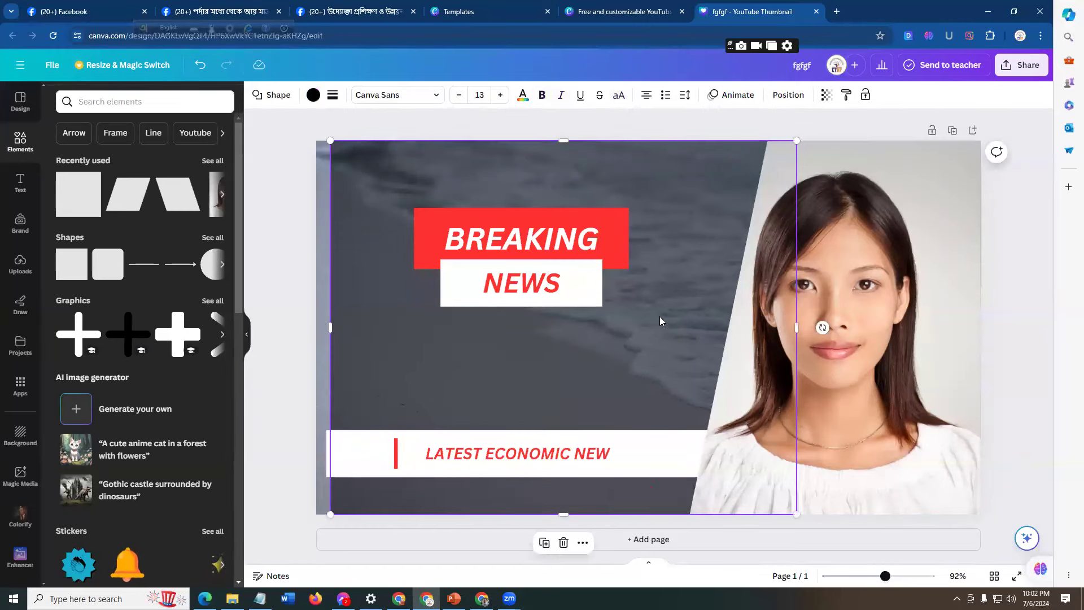
{"action": "double_click", "coordinate": [458, 354]}
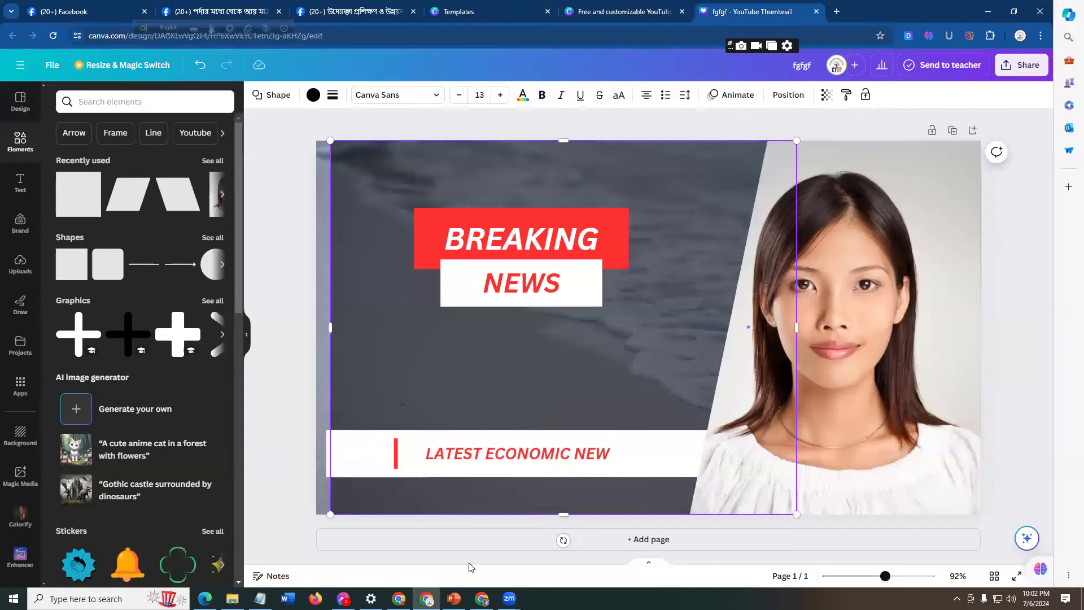
Recheck the reference slide, search the elements for "live stream", and place the LIVE STREAM graphic, scaled down, above the red BREAKING banner's upper-left corner.
{"action": "key", "text": "alt+Tab"}
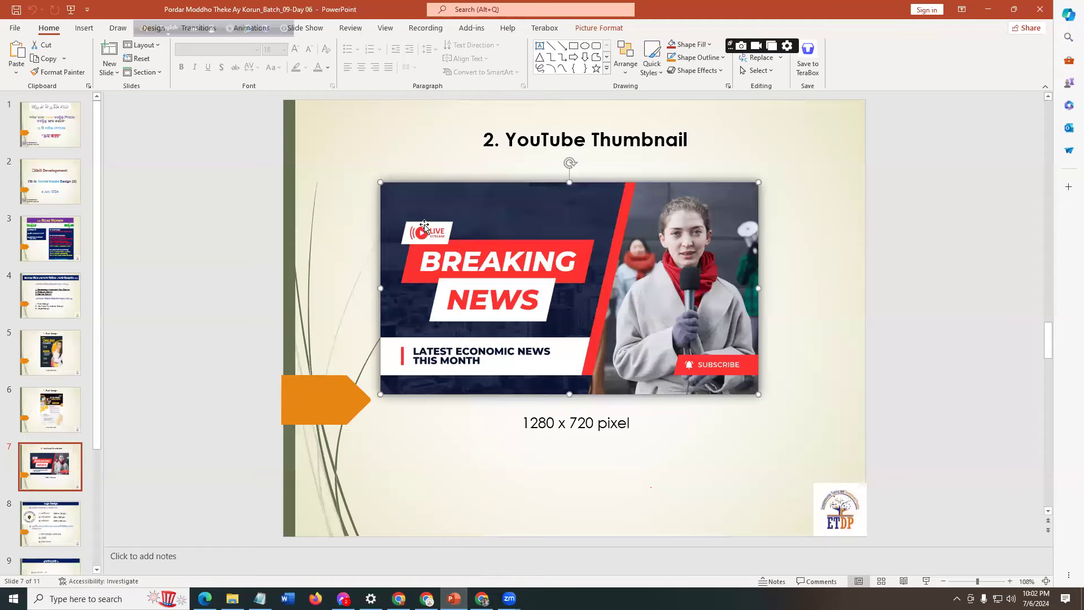
{"action": "key", "text": "alt+Tab"}
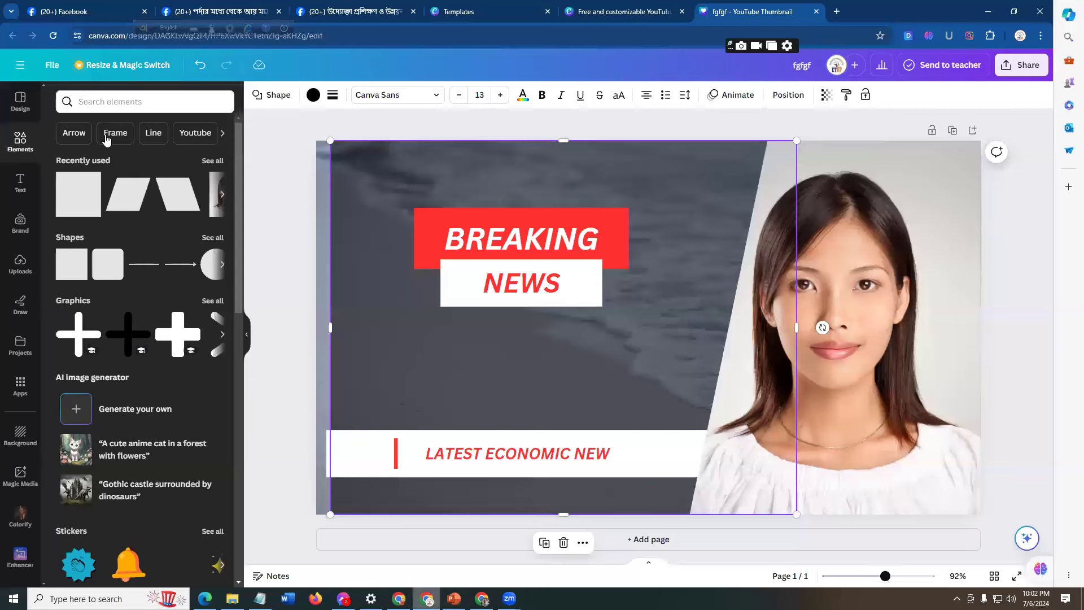
{"action": "left_click", "coordinate": [159, 99]}
{"action": "type", "text": "li"}
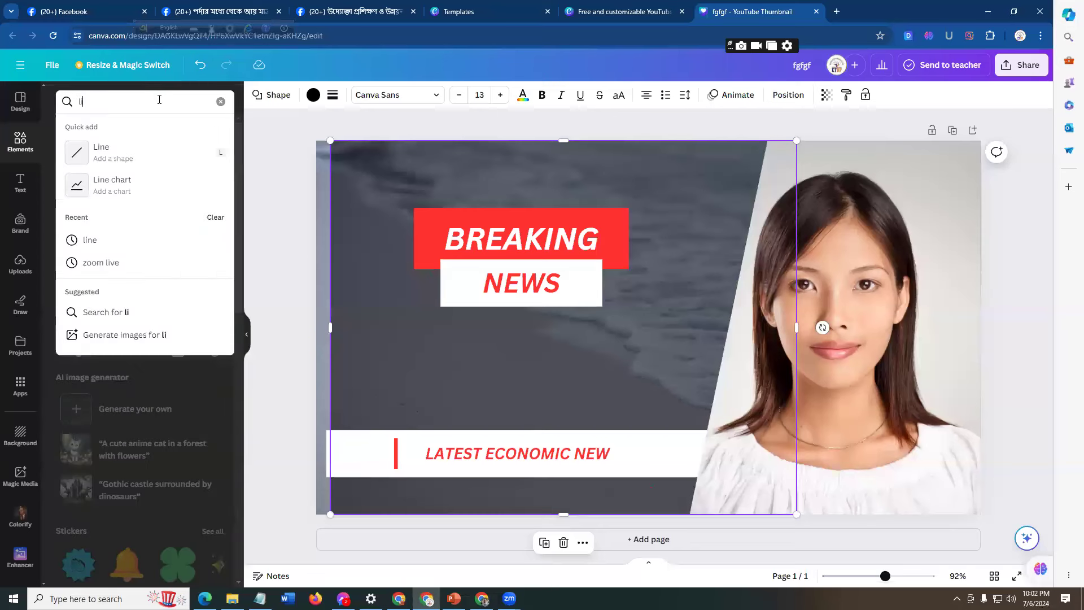
{"action": "type", "text": "ve stream"}
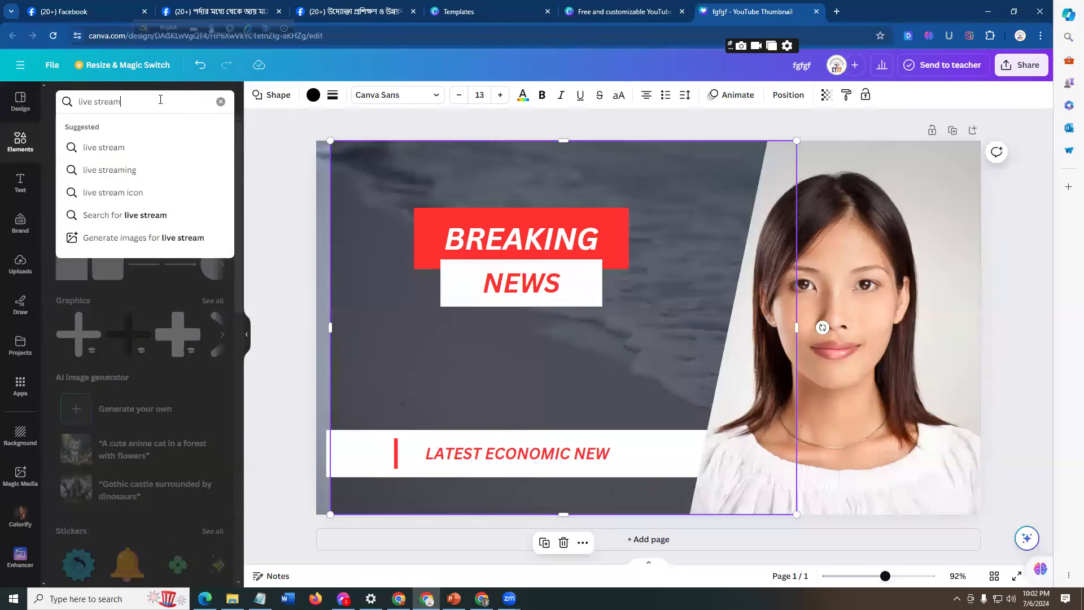
{"action": "key", "text": "Return"}
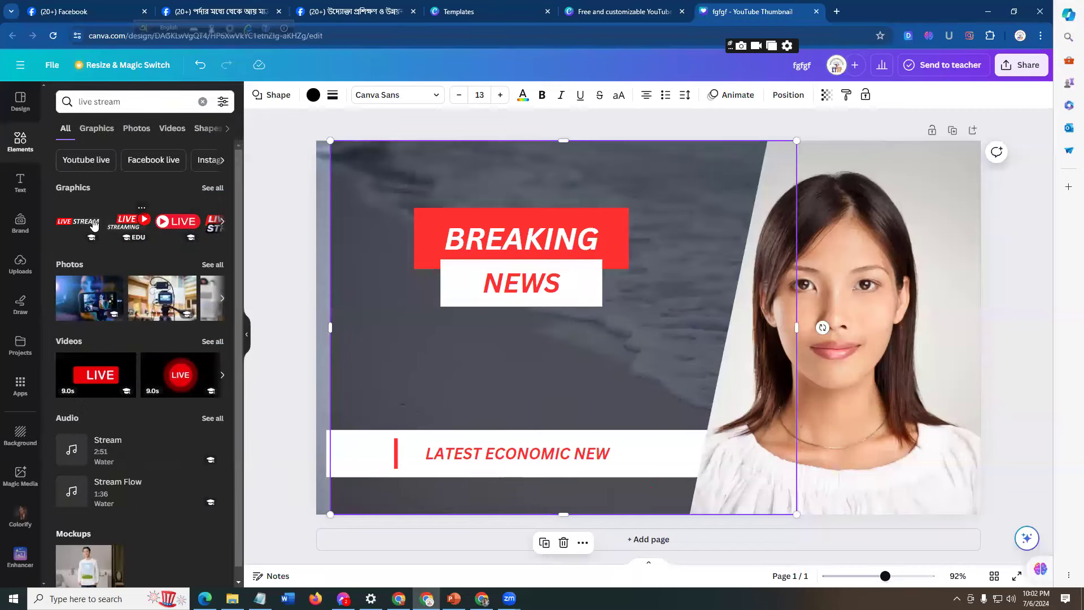
{"action": "left_click_drag", "start_coordinate": [79, 221], "coordinate": [525, 180]}
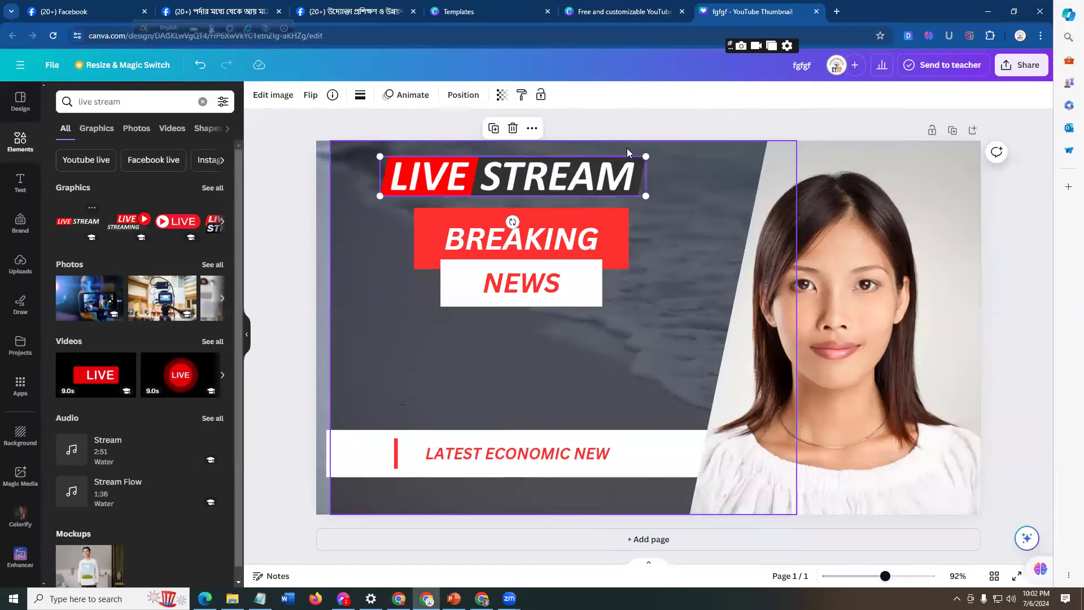
{"action": "left_click_drag", "start_coordinate": [643, 154], "coordinate": [424, 200]}
{"action": "left_click", "coordinate": [421, 201]}
{"action": "left_click", "coordinate": [525, 184]}
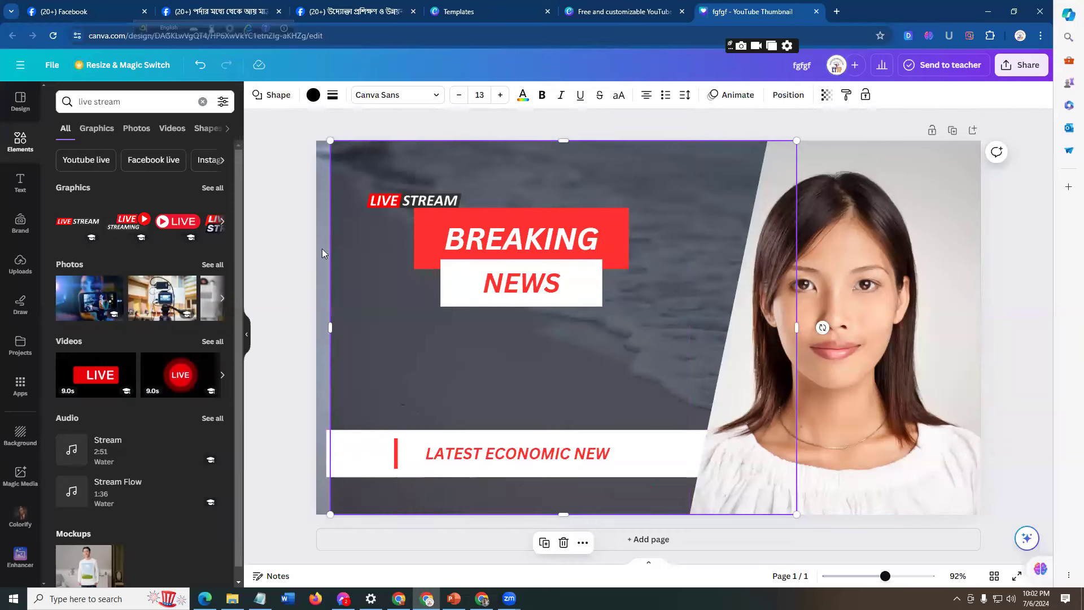
Duplicate the narrow red bar, enlarge the copy to about 80 px wide, and stretch it vertically between the headline and the portrait.
{"action": "left_click", "coordinate": [397, 452]}
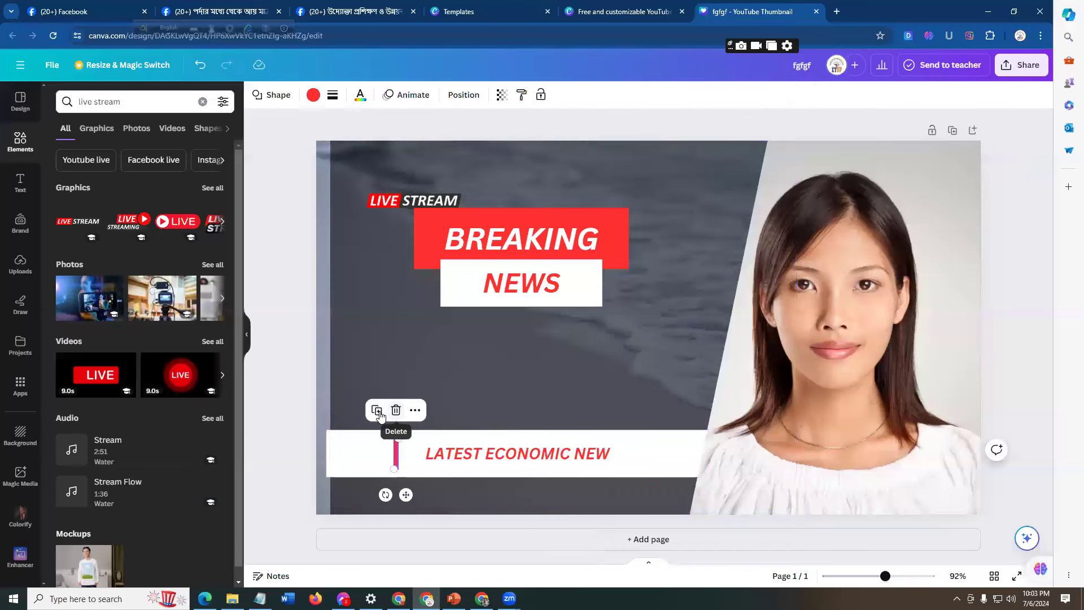
{"action": "key", "text": "ctrl+d"}
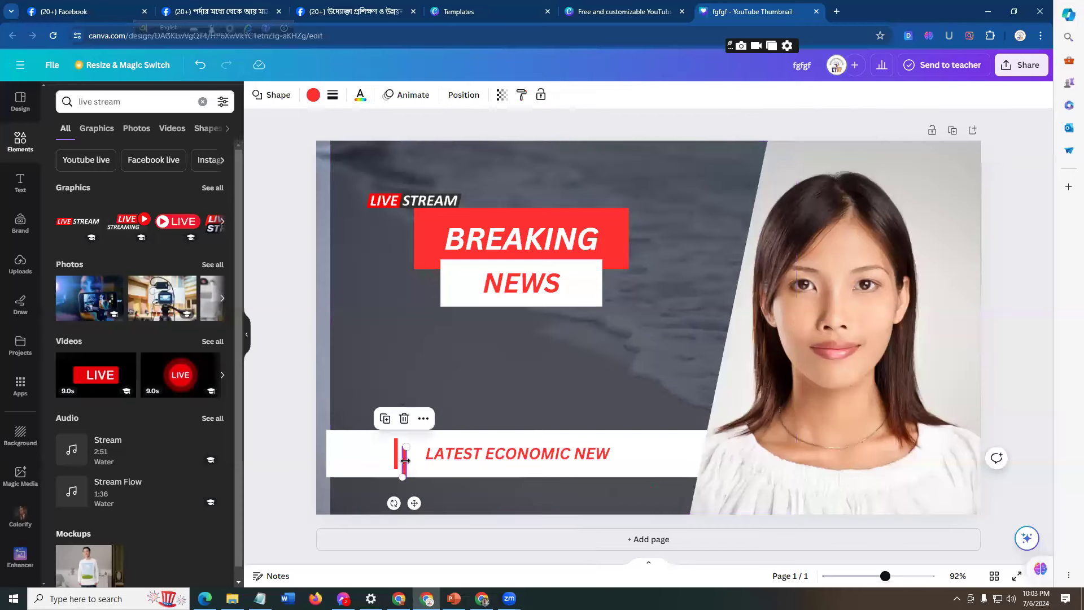
{"action": "left_click_drag", "start_coordinate": [439, 436], "coordinate": [445, 409]}
{"action": "left_click", "coordinate": [513, 371]}
{"action": "left_click_drag", "start_coordinate": [418, 465], "coordinate": [653, 143]}
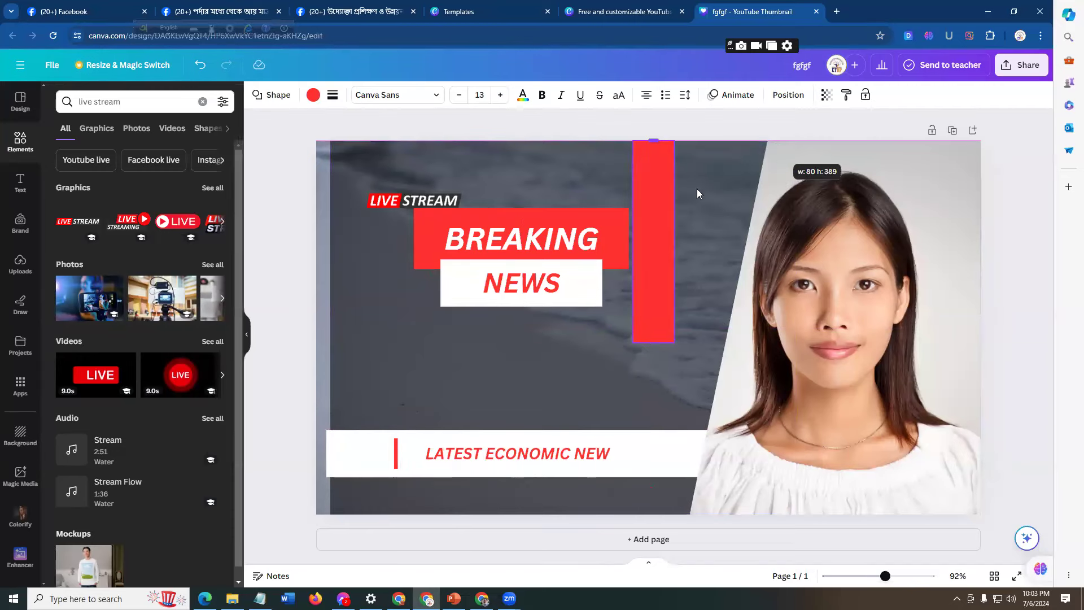
{"action": "left_click_drag", "start_coordinate": [657, 197], "coordinate": [699, 243]}
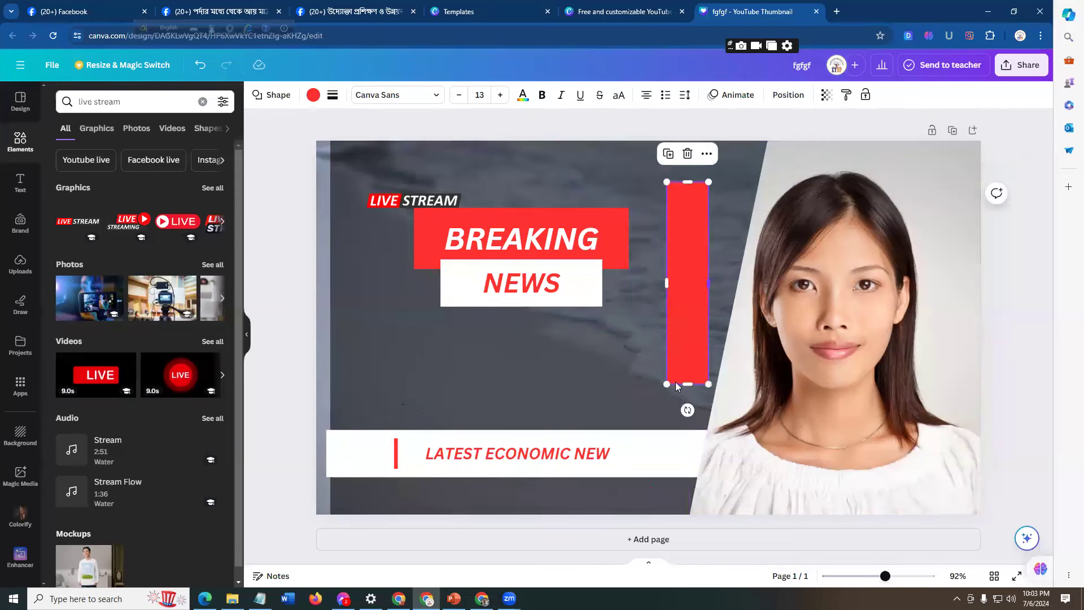
{"action": "left_click_drag", "start_coordinate": [689, 414], "coordinate": [688, 422]}
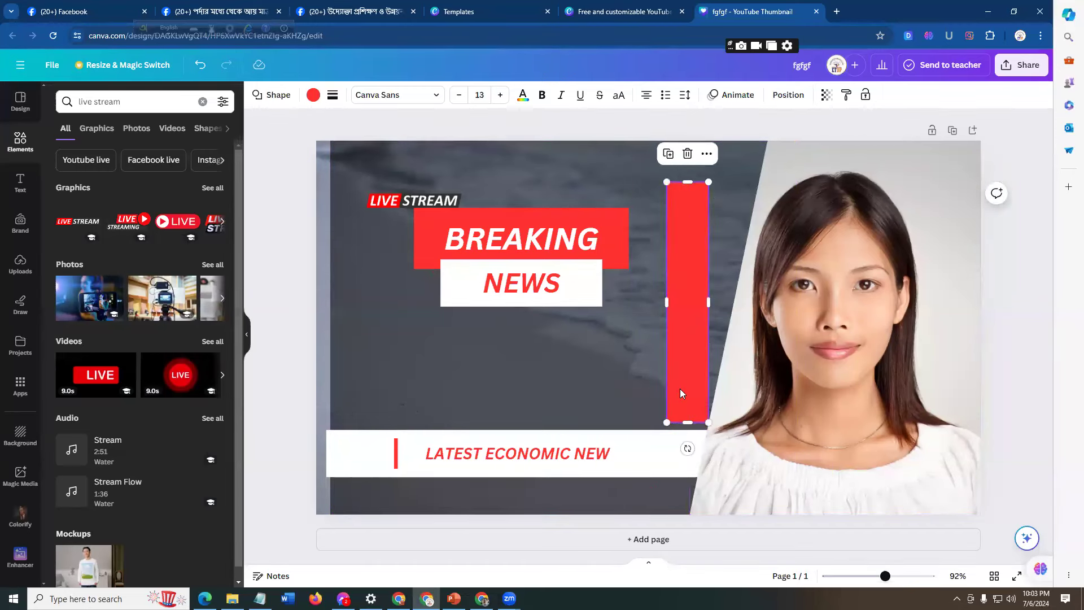
Rotate the large red bar to about 12.4°, align it with the portrait's slanted edge, and lengthen it down to the white banner.
{"action": "left_click_drag", "start_coordinate": [688, 448], "coordinate": [656, 436]}
{"action": "left_click_drag", "start_coordinate": [708, 258], "coordinate": [725, 244]}
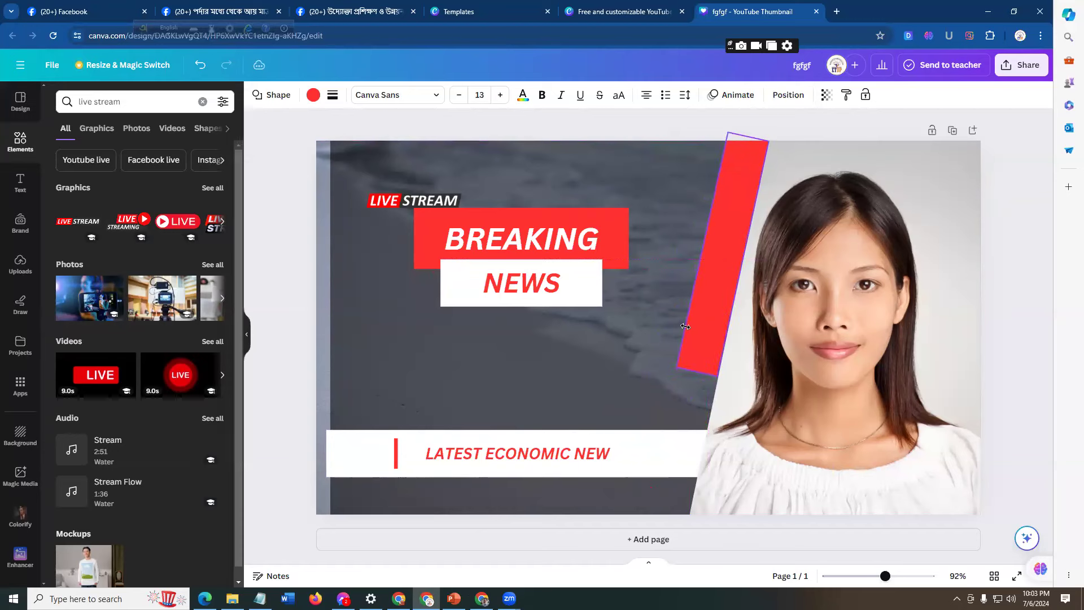
{"action": "left_click_drag", "start_coordinate": [698, 371], "coordinate": [692, 439]}
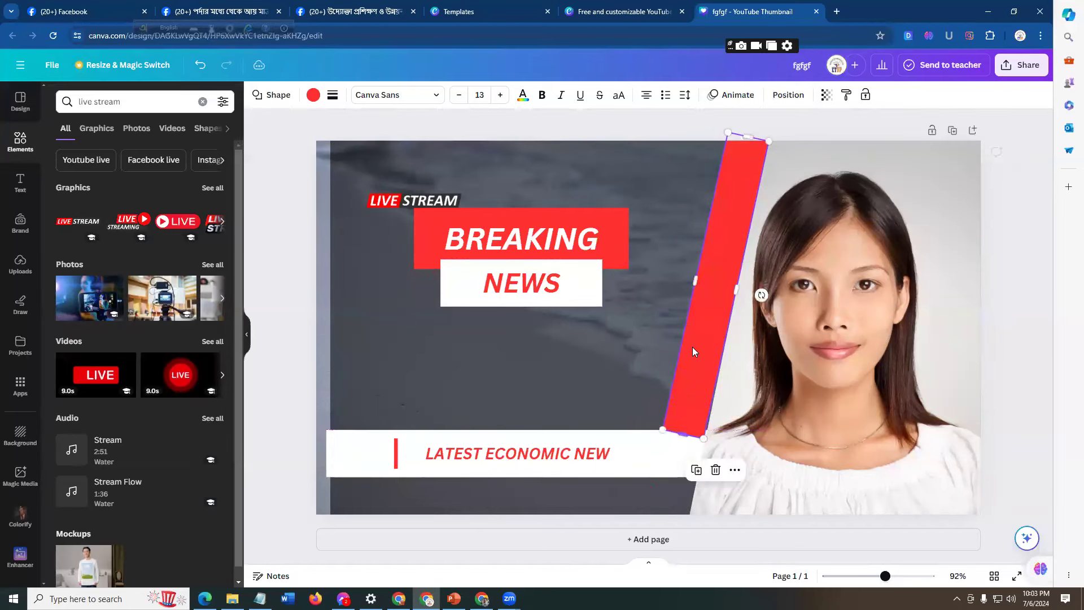
Narrow the slanted red bar to about 40 px wide along the portrait's edge, and send it backward behind the white banner.
{"action": "left_click_drag", "start_coordinate": [693, 283], "coordinate": [714, 289]}
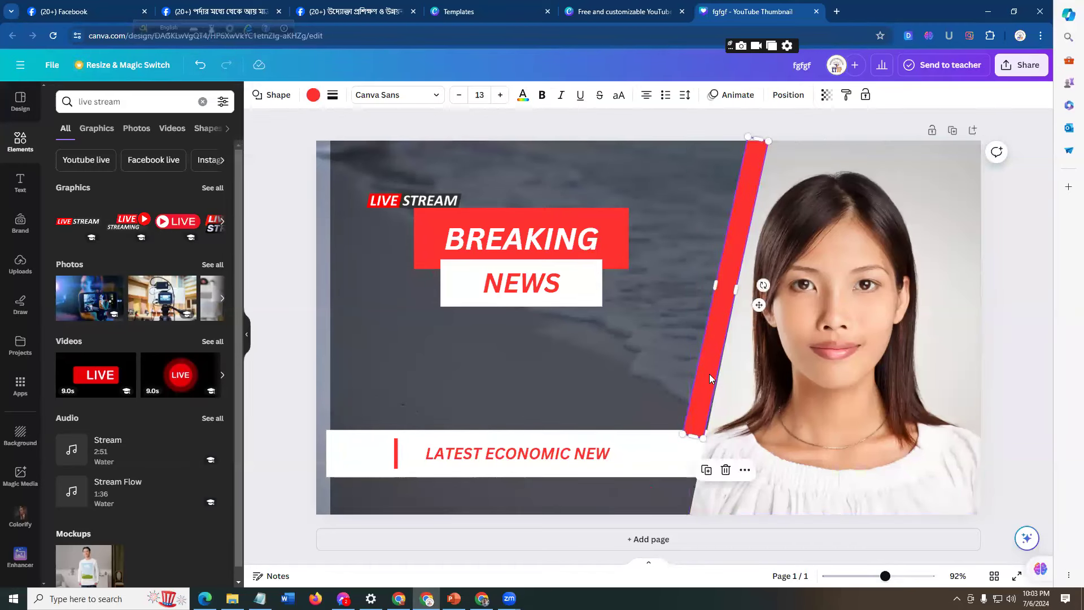
{"action": "left_click_drag", "start_coordinate": [709, 374], "coordinate": [711, 370]}
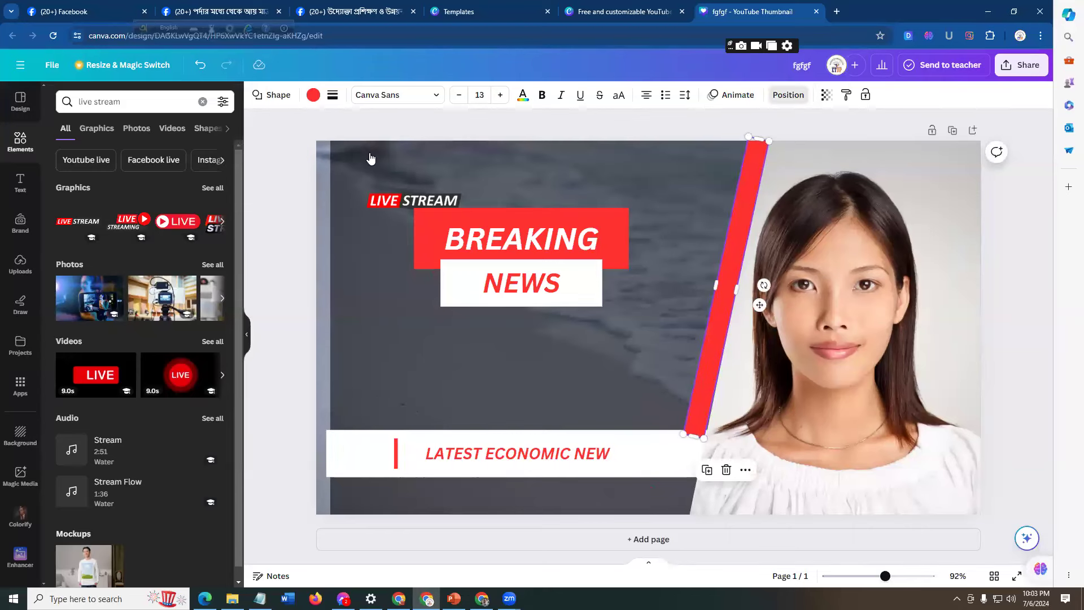
{"action": "left_click", "coordinate": [189, 126]}
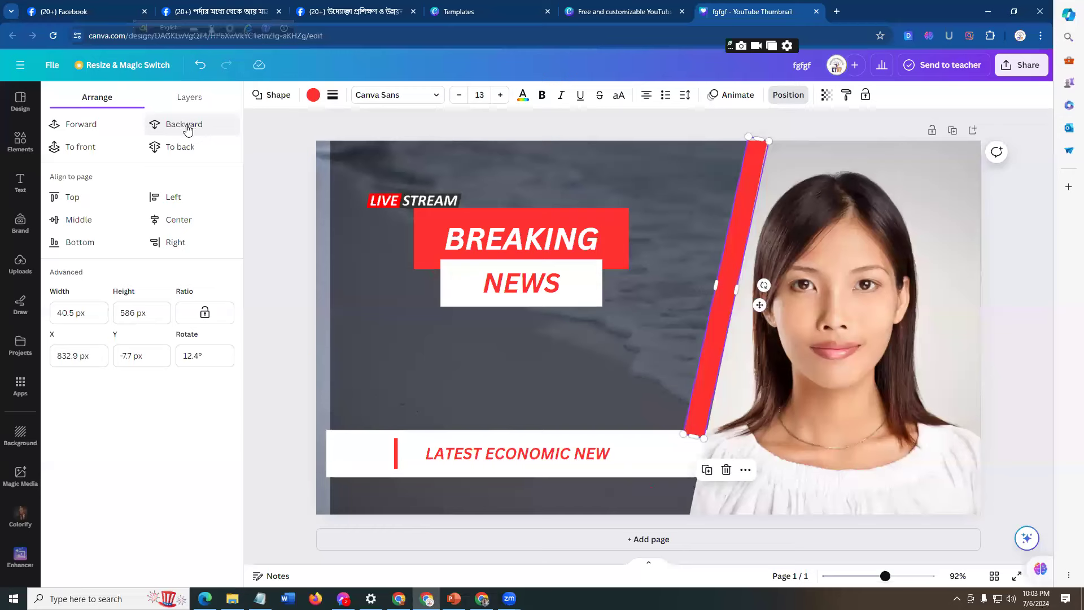
{"action": "left_click", "coordinate": [915, 206]}
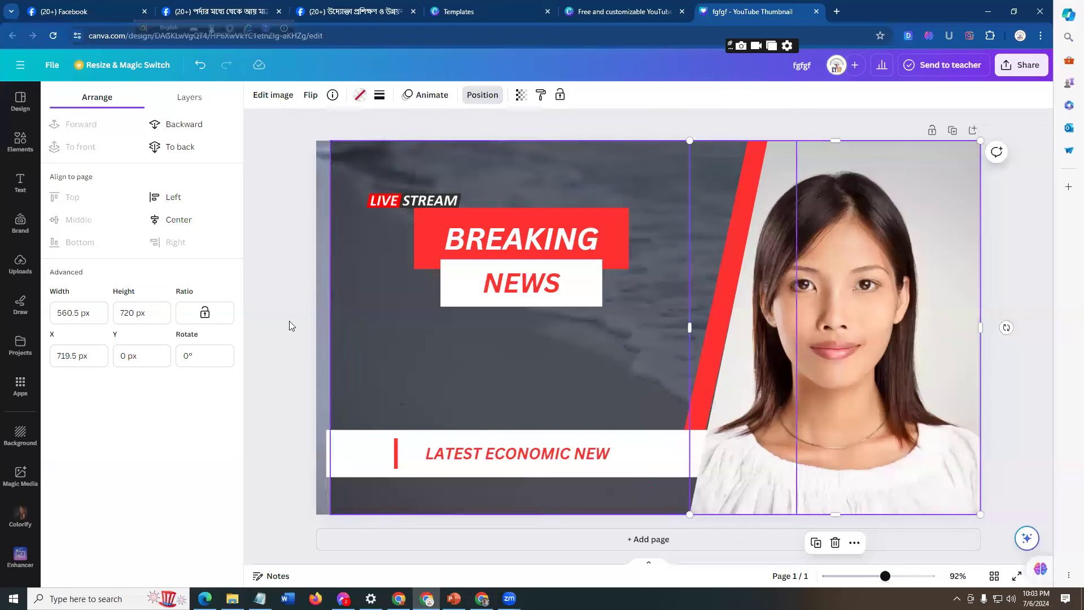
Widen the dark overlay so it reaches the page's left edge and covers the exposed strip of background photo.
{"action": "left_click", "coordinate": [18, 148]}
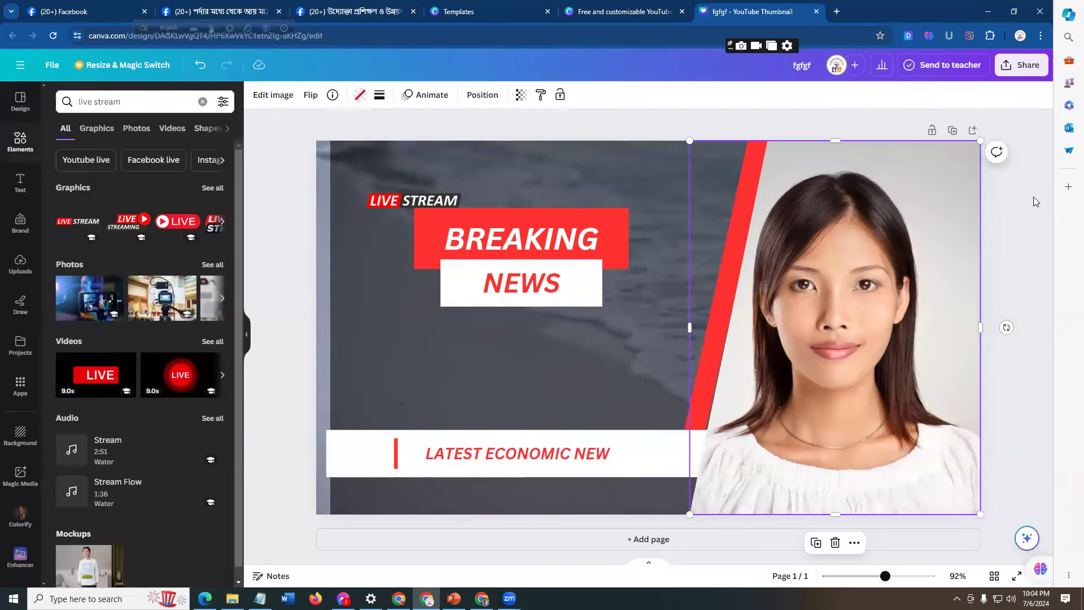
{"action": "left_click", "coordinate": [254, 127]}
{"action": "left_click", "coordinate": [356, 265]}
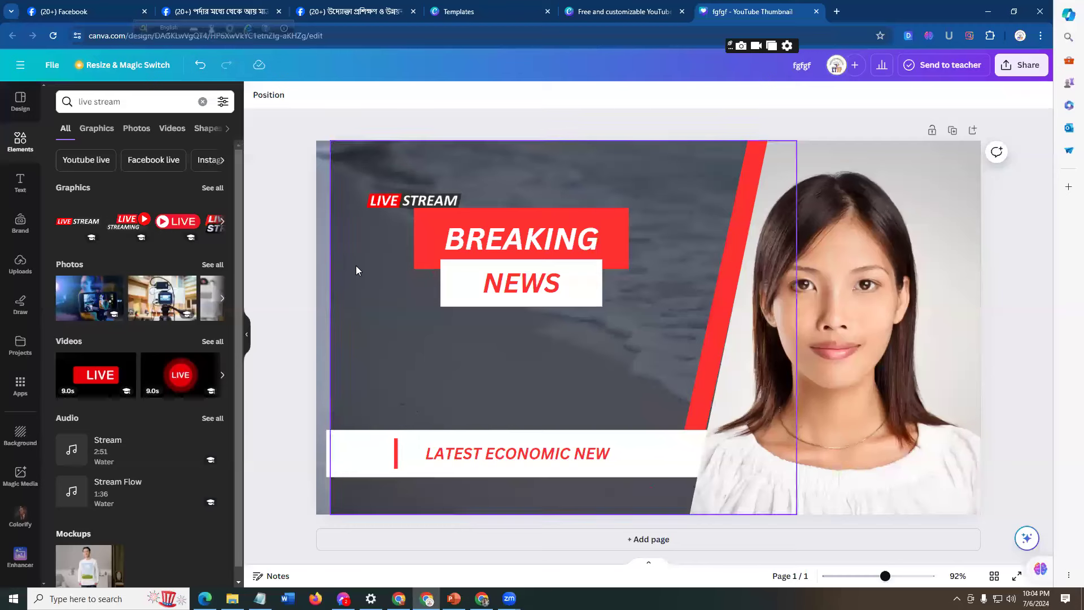
{"action": "left_click_drag", "start_coordinate": [330, 328], "coordinate": [316, 321]}
{"action": "left_click", "coordinate": [279, 218]}
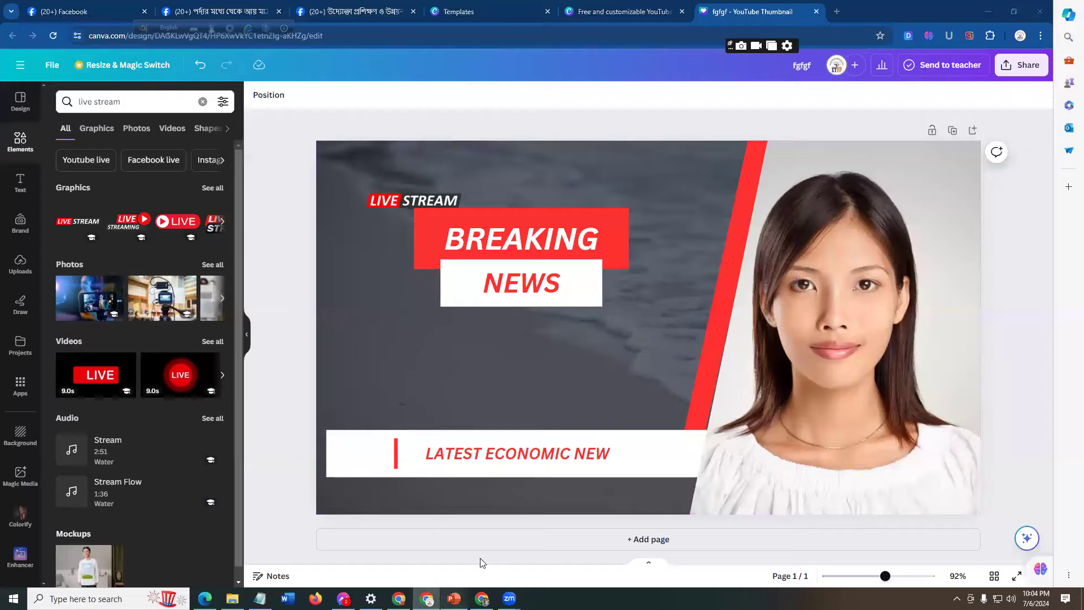
Switch to the PowerPoint presentation and go past the YouTube Thumbnail slide to the Logo Design slide and slide 9.
{"action": "key", "text": "alt+Tab"}
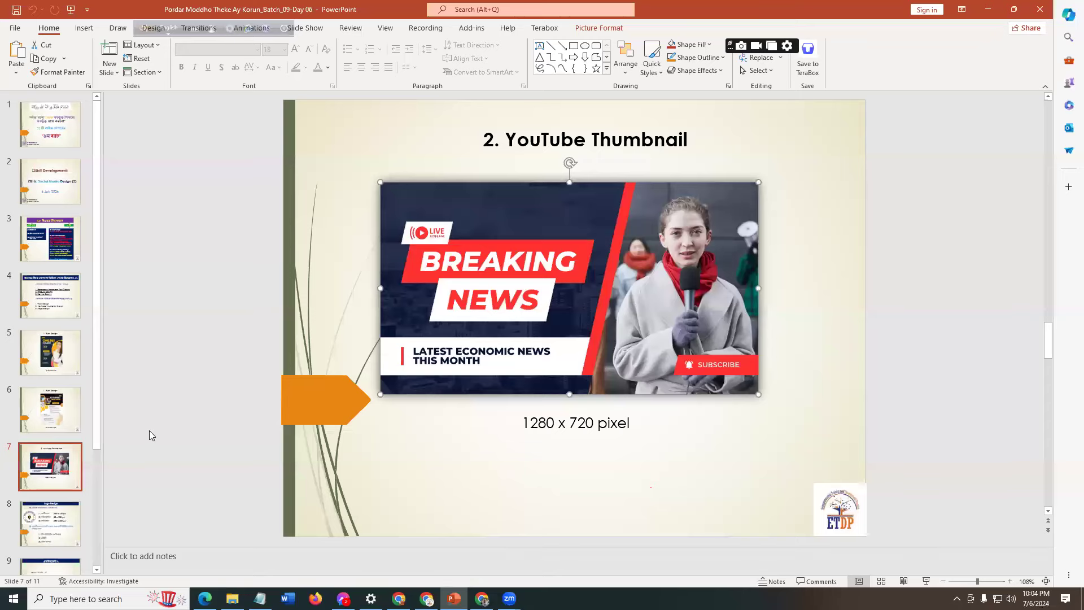
{"action": "left_click", "coordinate": [31, 469]}
{"action": "scroll", "coordinate": [45, 469], "scroll_direction": "down", "scroll_amount": 3}
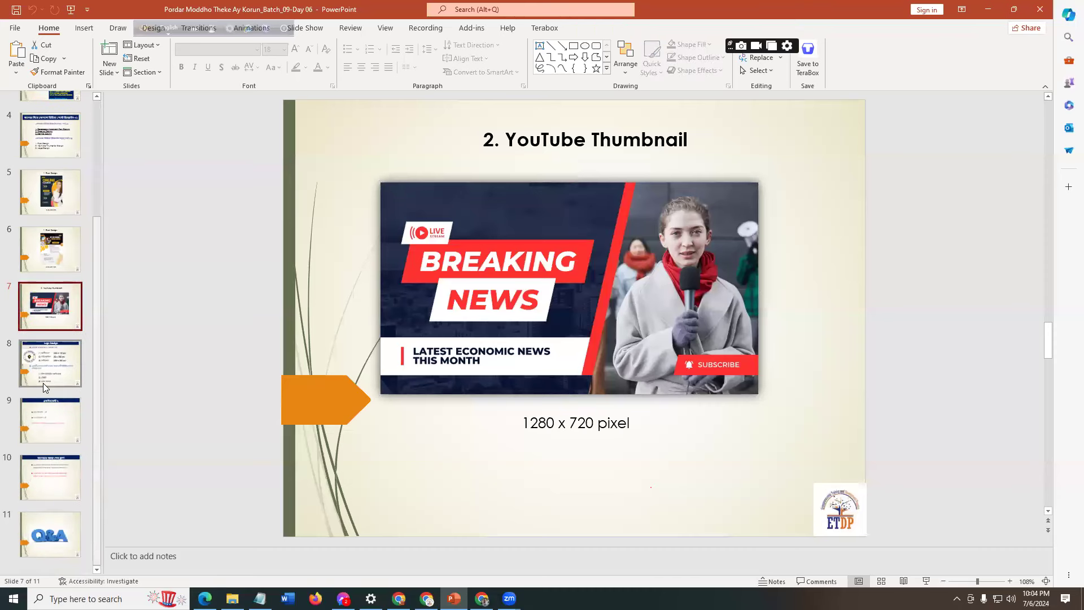
{"action": "left_click", "coordinate": [48, 364]}
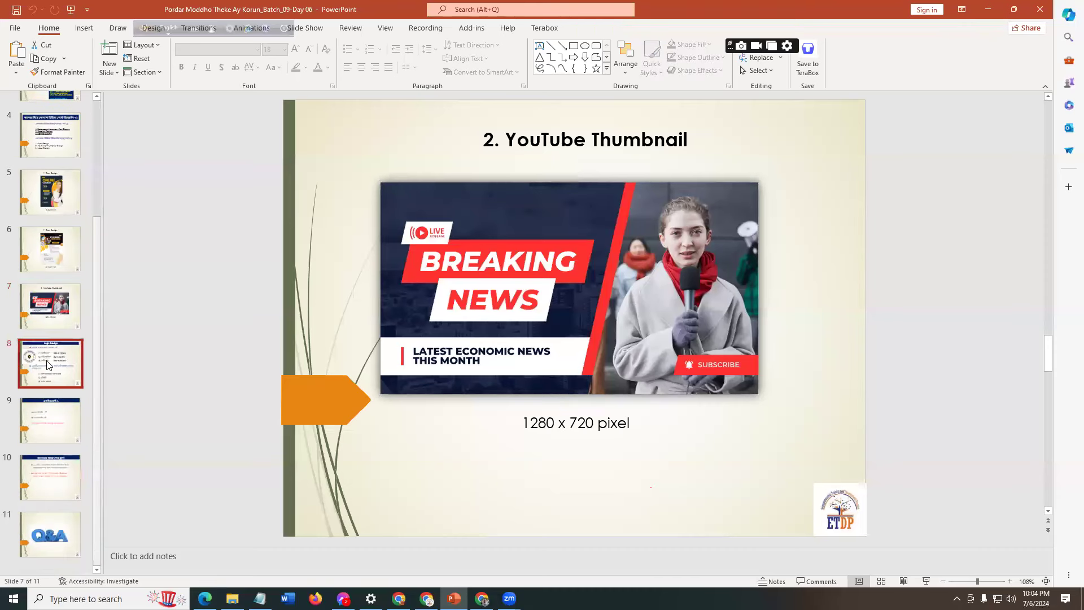
{"action": "left_click", "coordinate": [60, 409]}
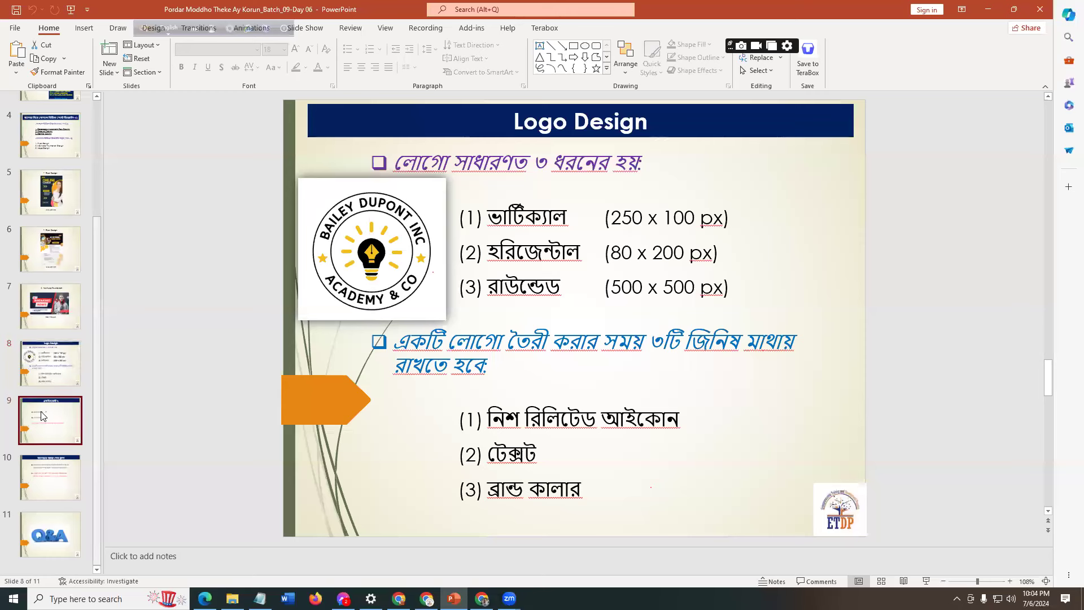